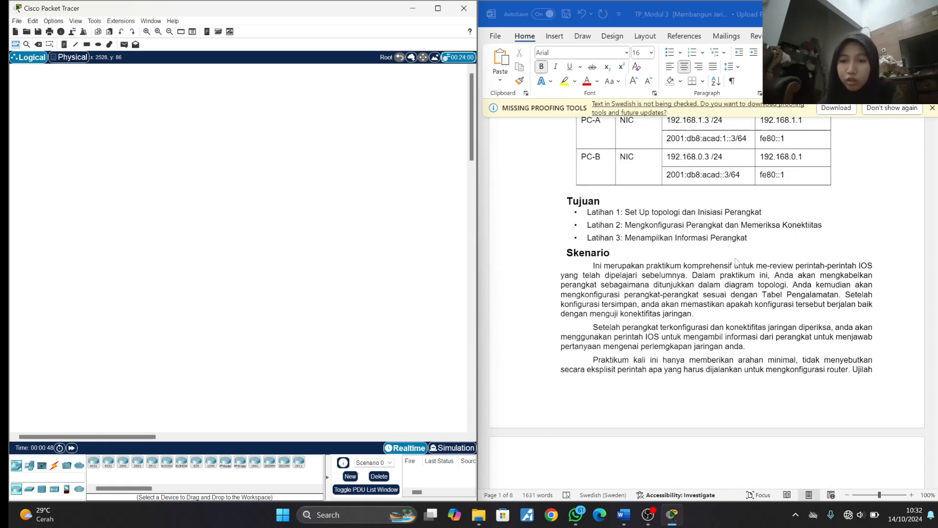
- Read the Latihan 1 cabling instructions in the Word lab module, and examine its topology diagram and addressing table
scroll(737, 262, down, 3)
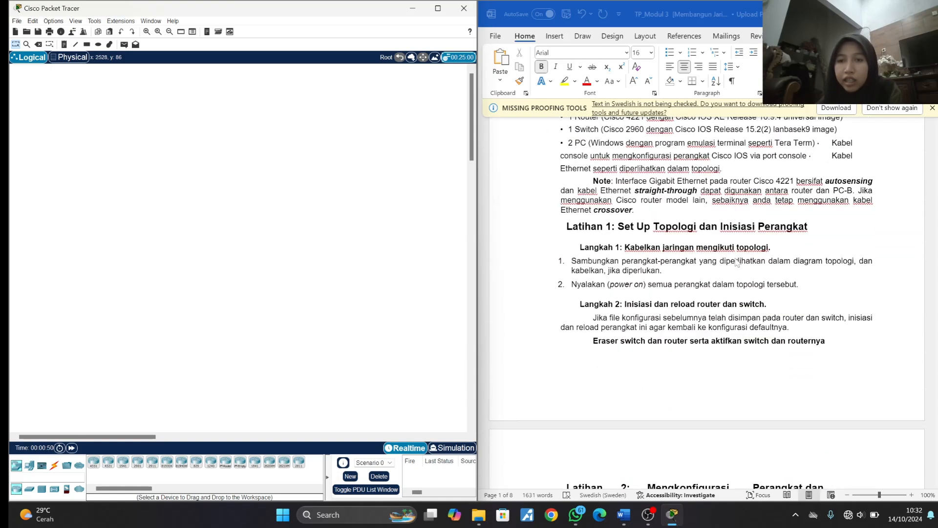
click(622, 230)
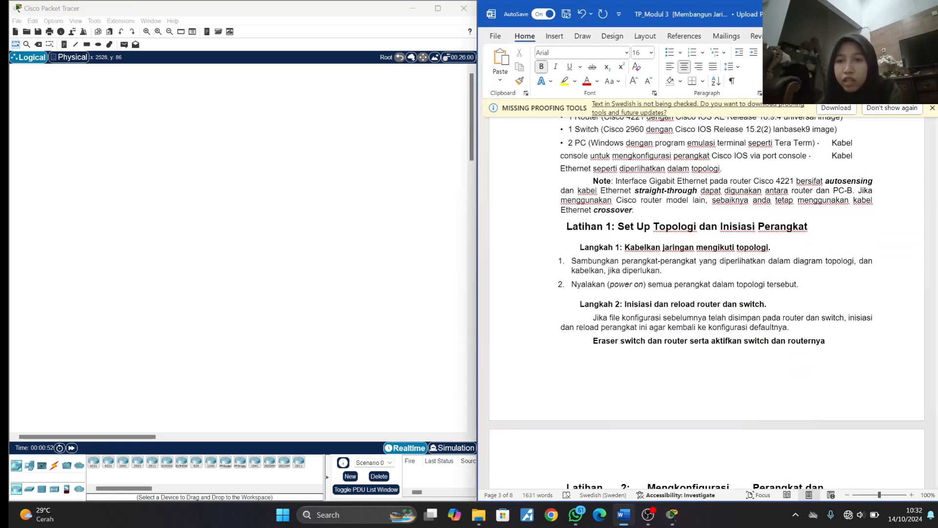
key(ctrl+shift+Left)
key(ctrl+shift+Left)
key(ctrl+shift+Left)
key(ctrl+shift+Left)
key(ctrl+shift+Left)
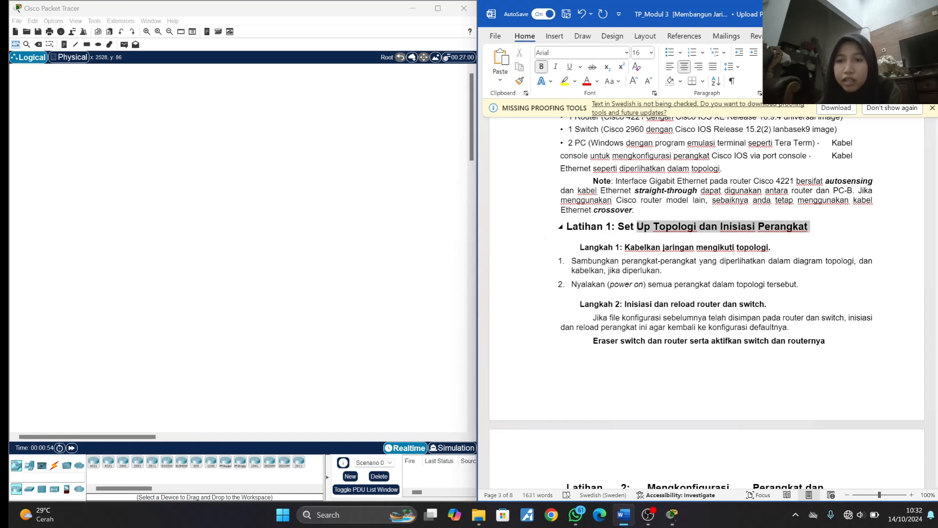
click(621, 227)
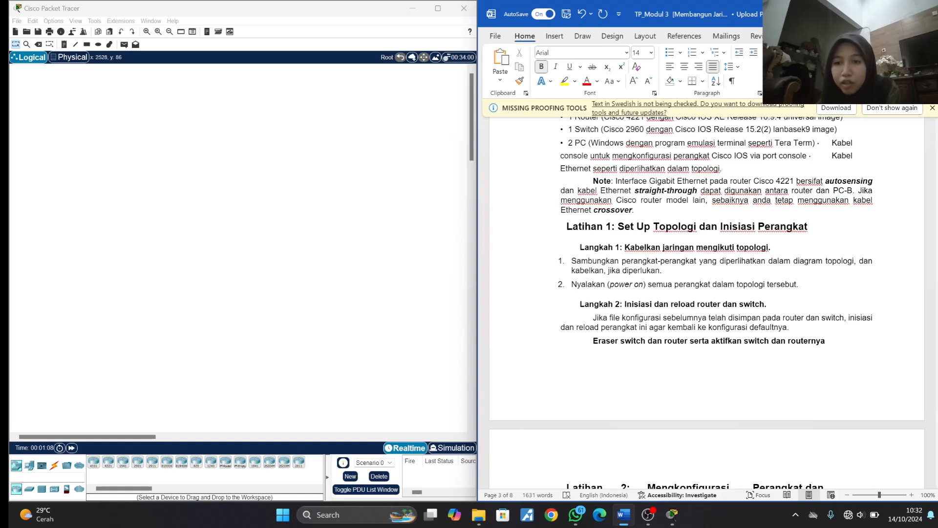
scroll(707, 303, up, 10)
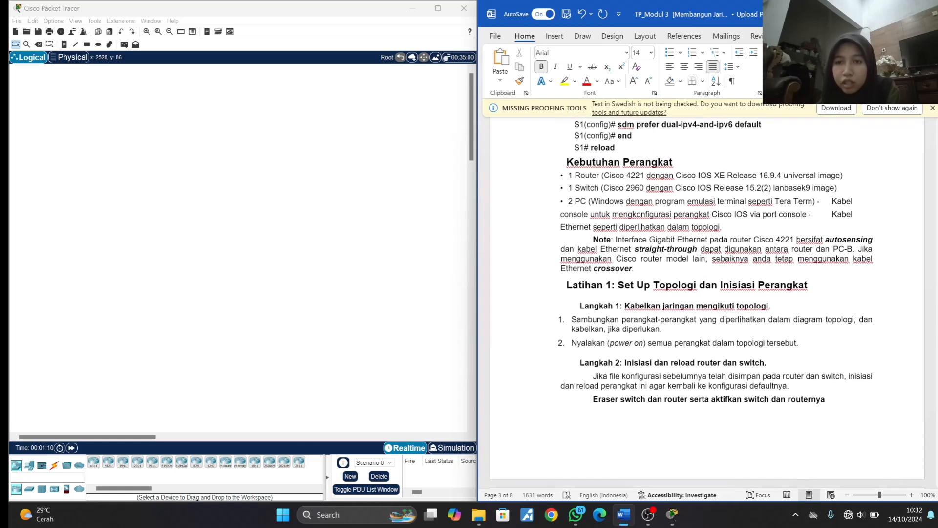
scroll(540, 355, up, 12)
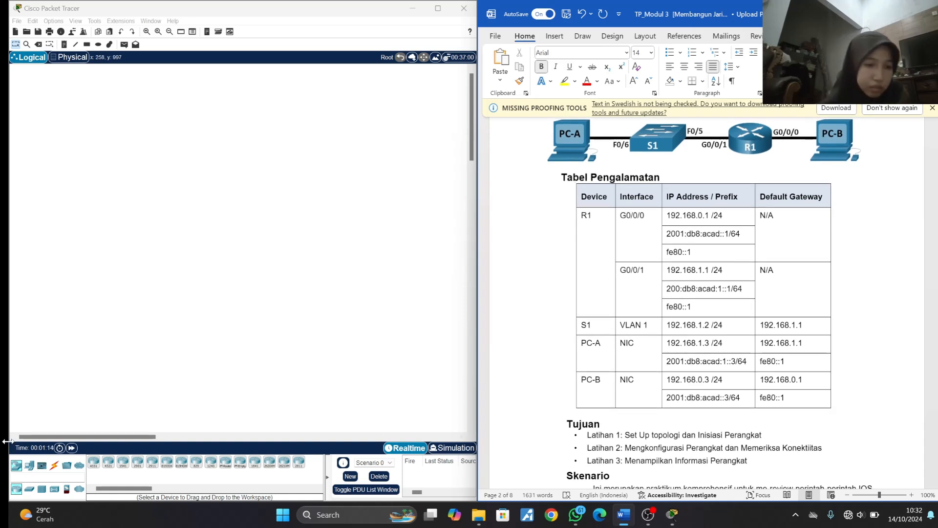
- Switch to Cisco Packet Tracer, place a PC in the workspace and name it PC-A
click(12, 477)
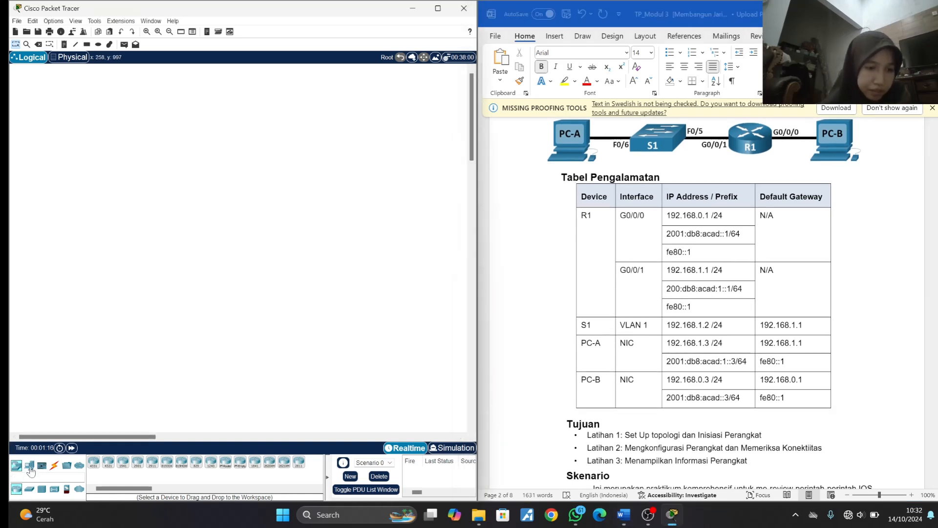
click(29, 467)
click(94, 461)
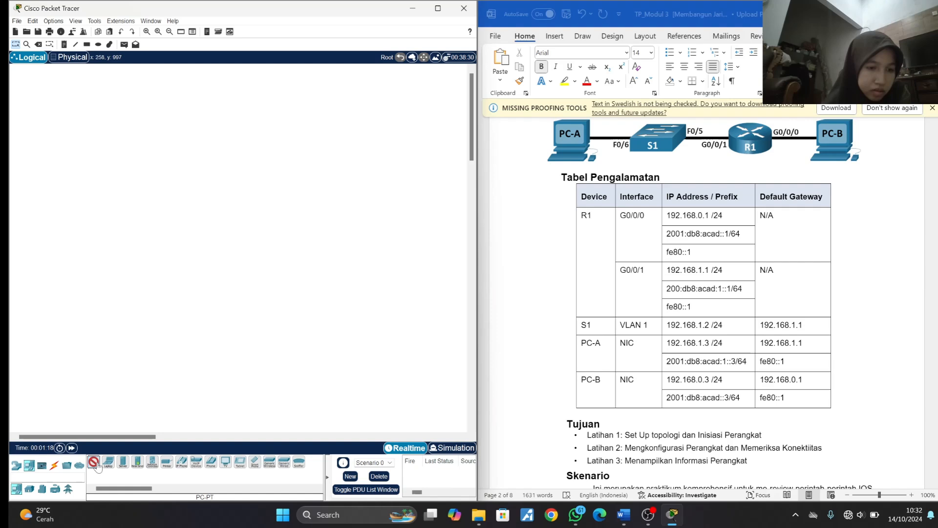
click(75, 235)
click(77, 250)
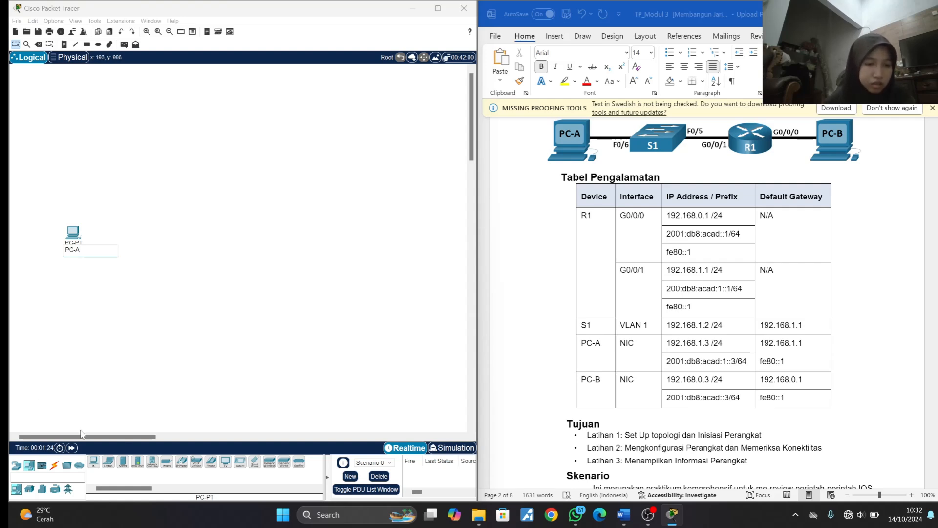
- Place a second PC to the right of PC-A and name it PC-B
click(98, 459)
click(95, 460)
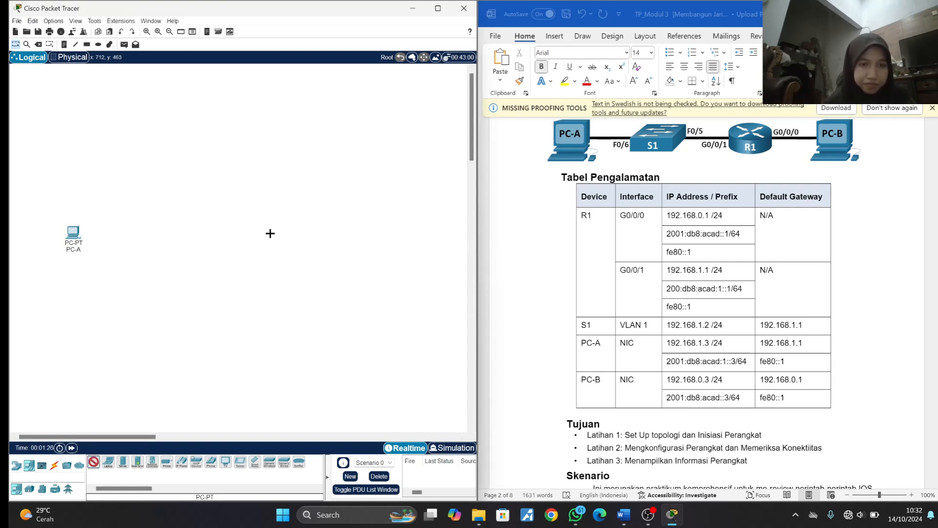
click(304, 237)
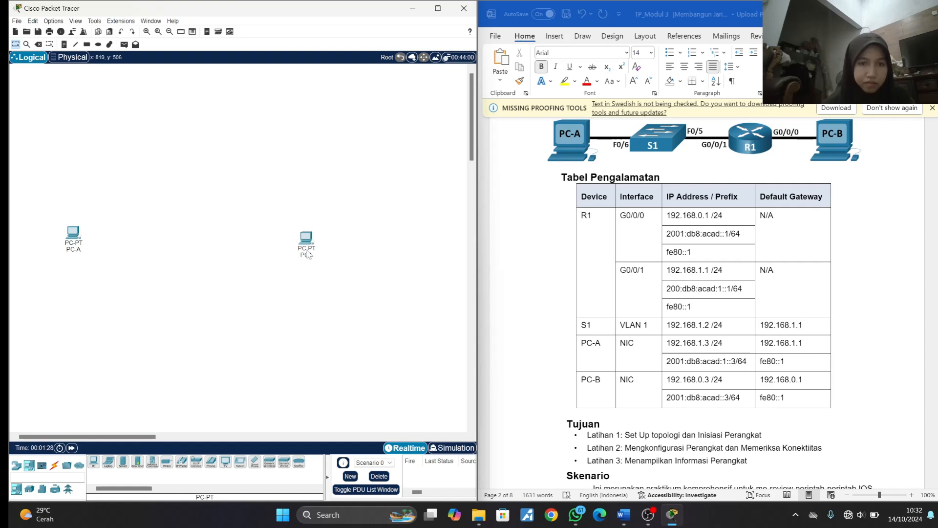
click(308, 254)
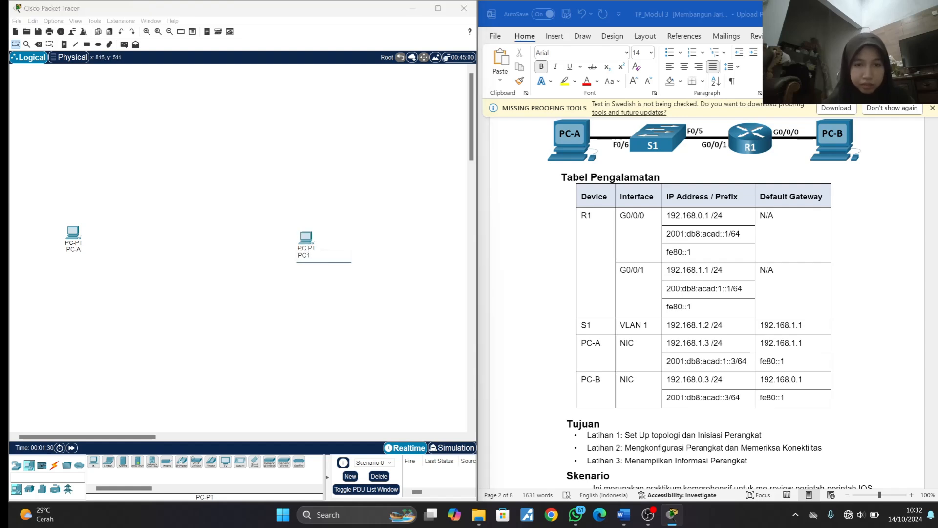
click(264, 338)
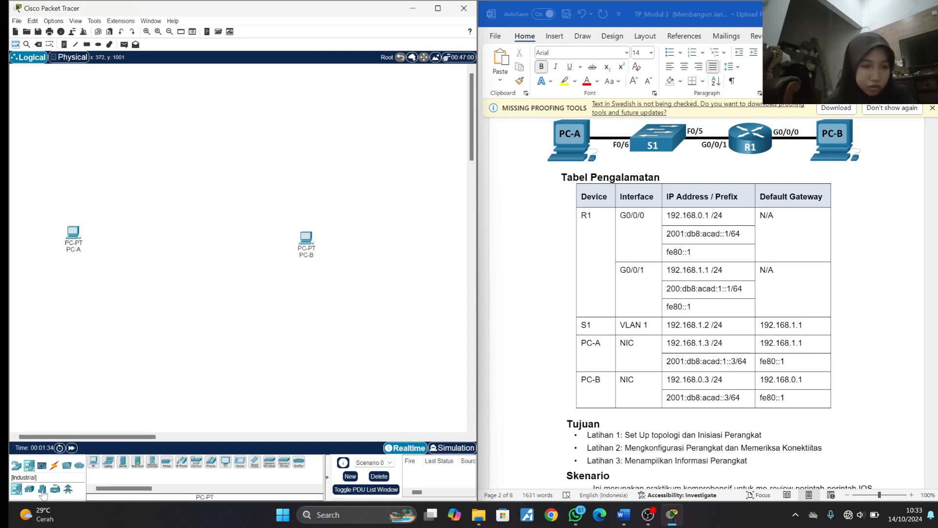
- Place a 2960 switch between the two PCs, name it S1 and shift it slightly away from PC-A
click(17, 466)
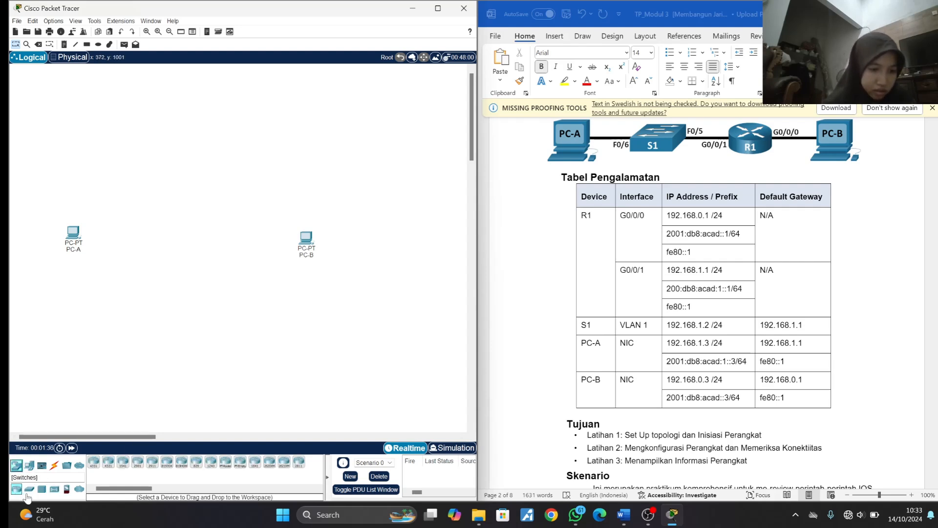
click(29, 489)
click(94, 460)
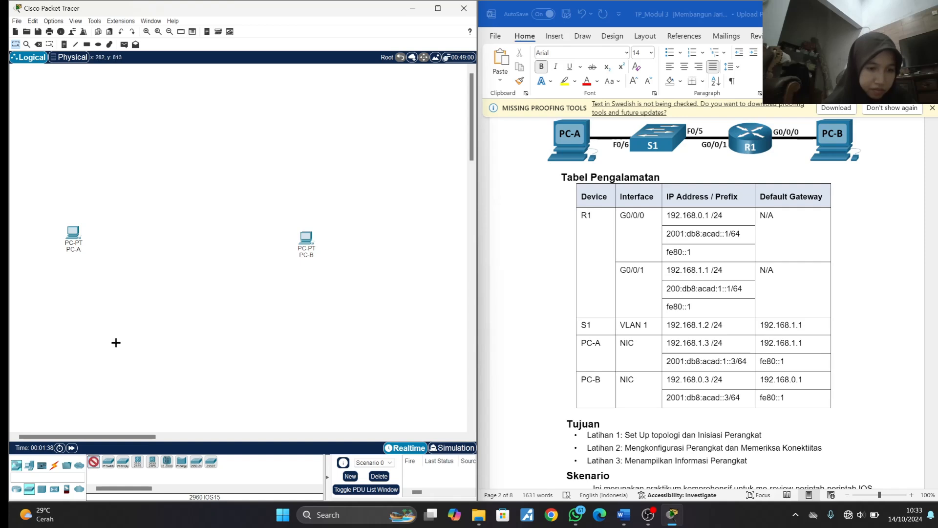
click(143, 240)
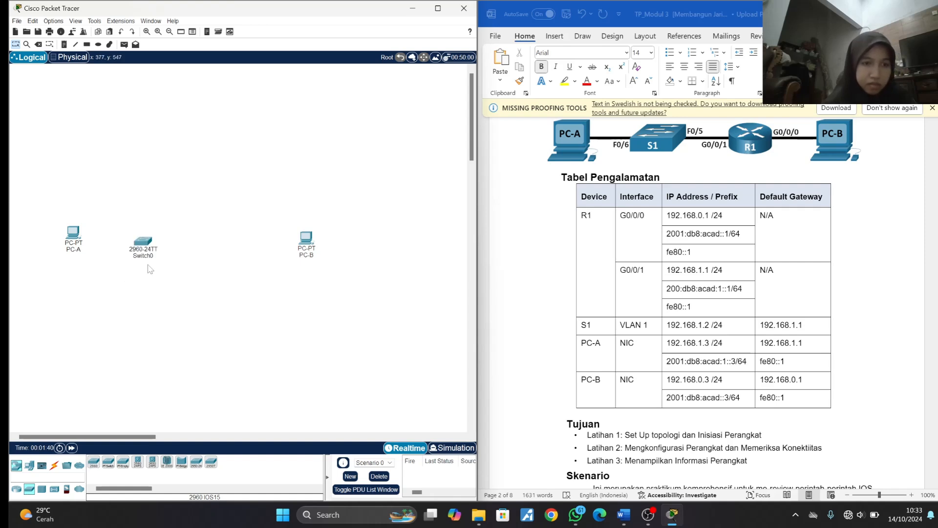
click(148, 256)
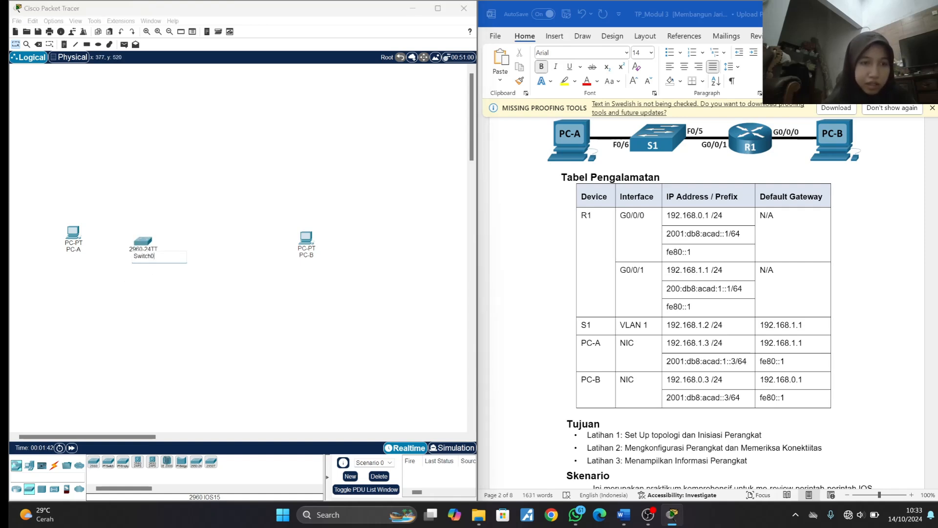
key(ctrl+a)
text(S1)
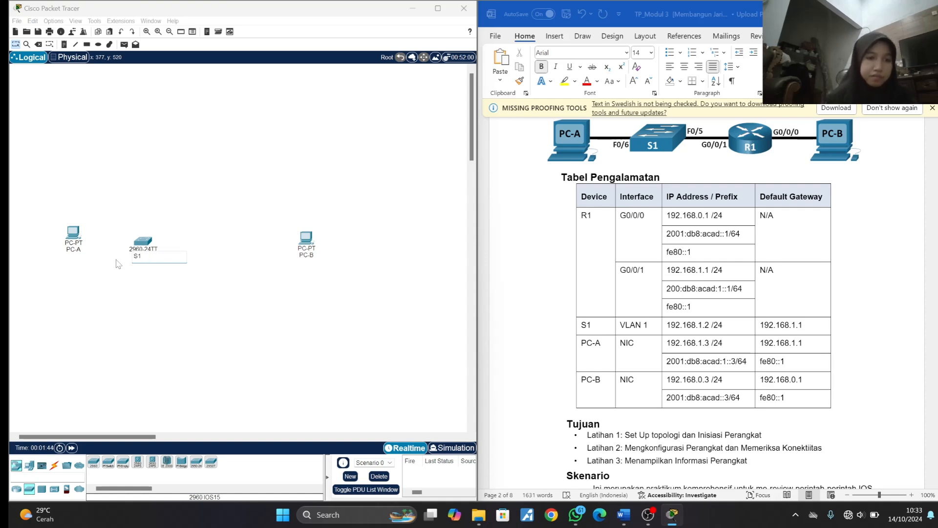
click(147, 309)
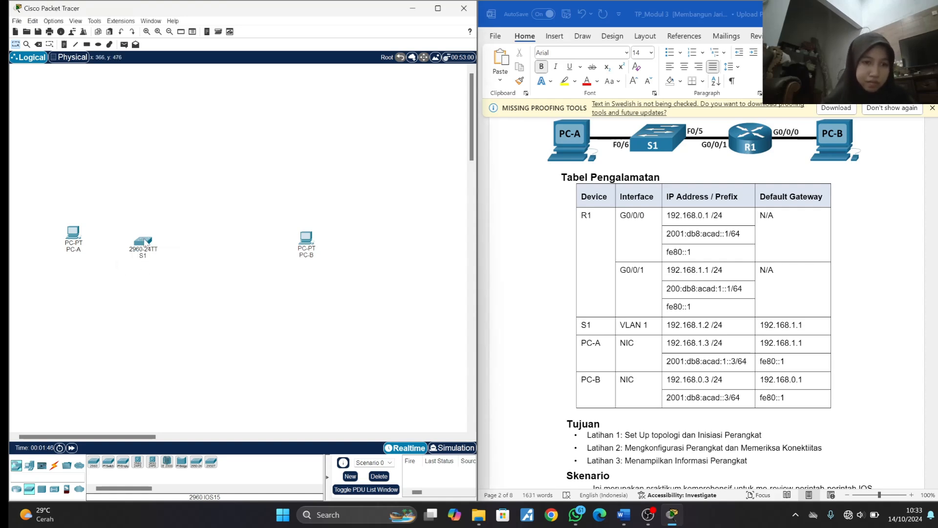
drag(156, 242, 164, 242)
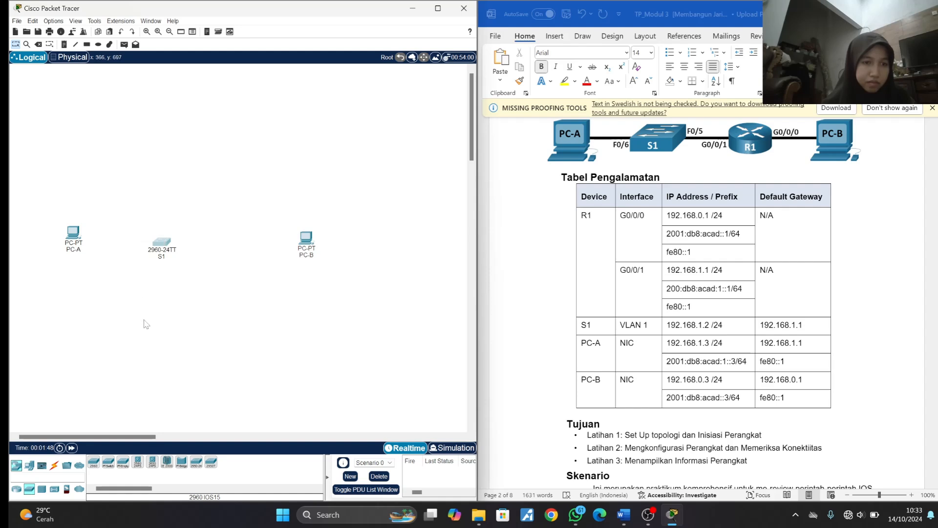
- Place an ISR4331 router between S1 and PC-B, and spread the PCs and switch out in a row around it
click(16, 489)
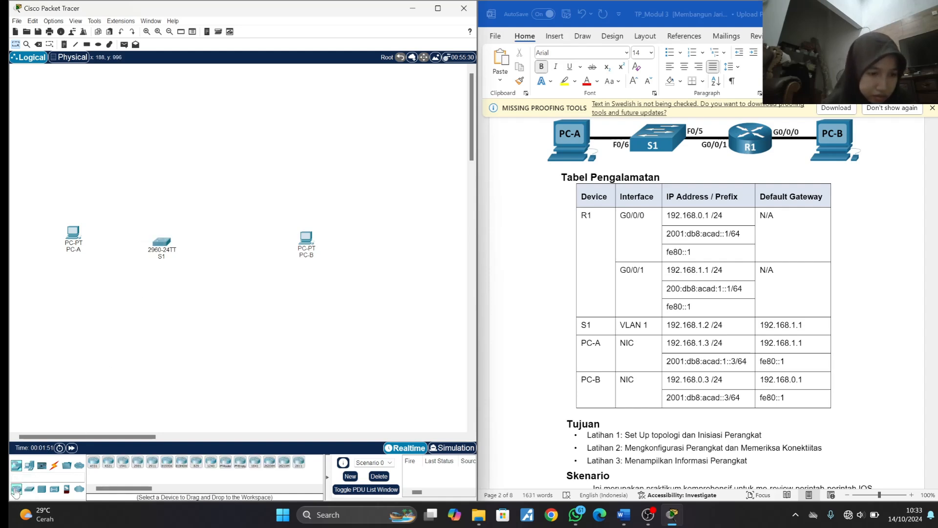
click(93, 461)
click(253, 240)
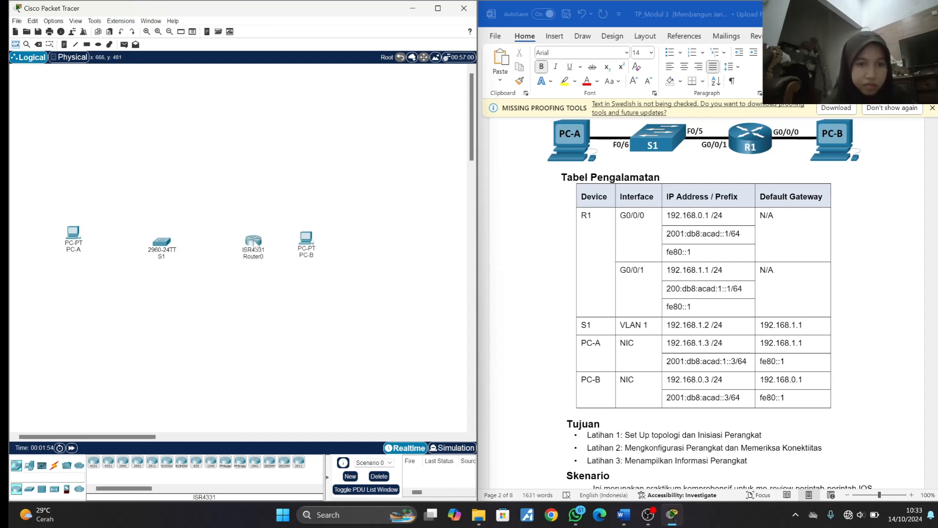
drag(305, 238, 367, 239)
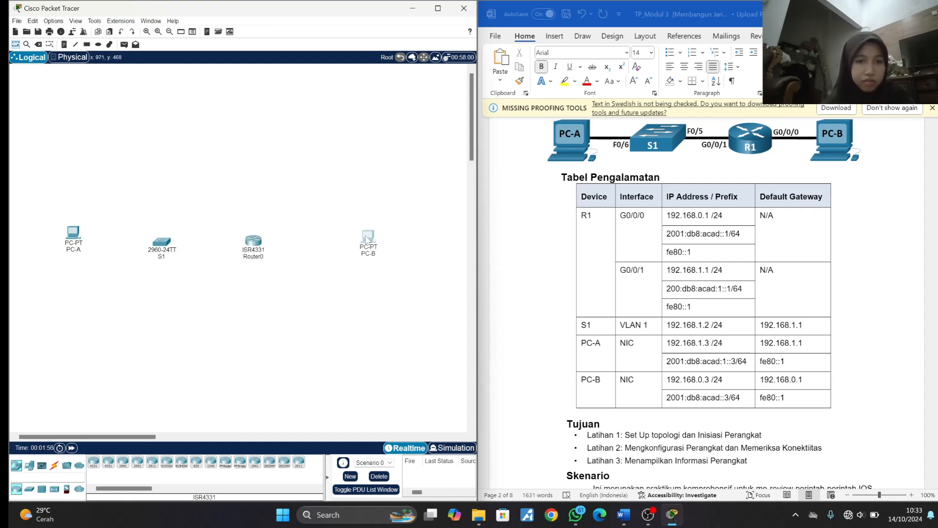
drag(73, 233, 47, 242)
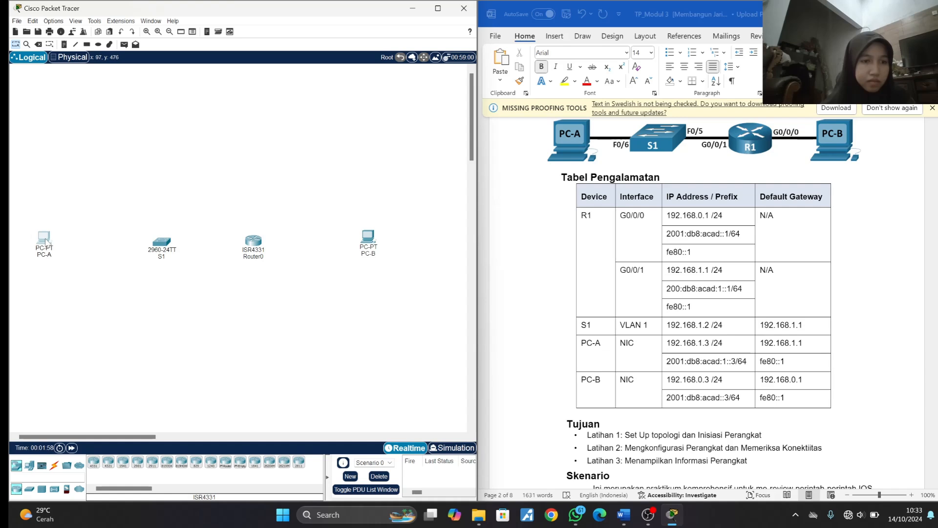
drag(163, 243, 150, 244)
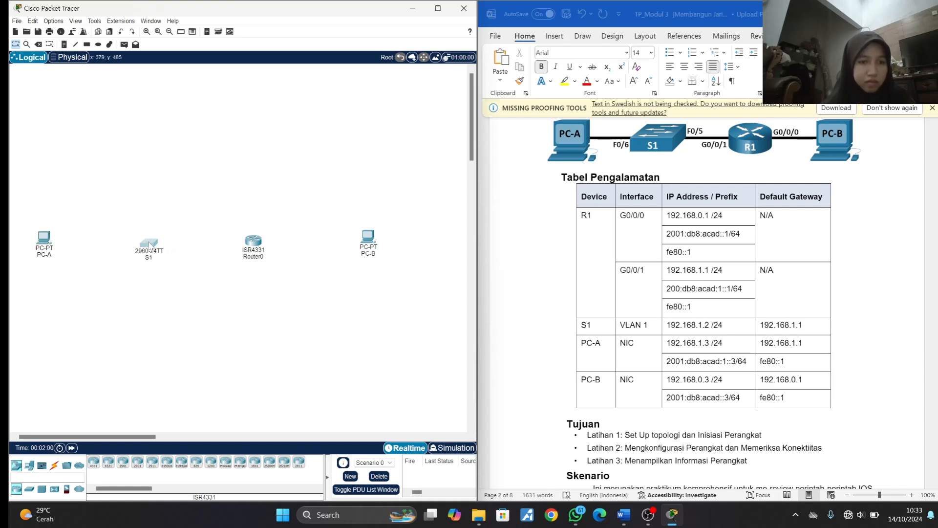
- Rename the ISR4331 router as R1
click(253, 257)
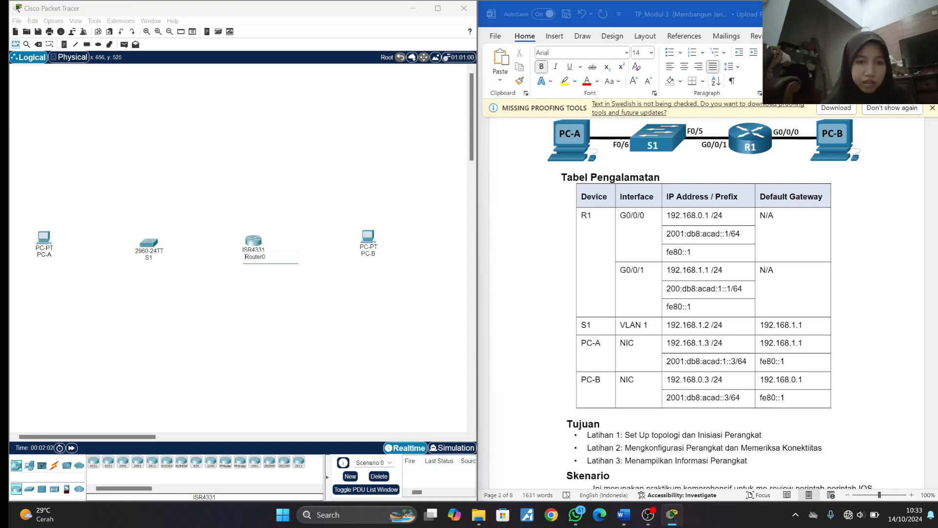
key(shift+Left)
key(shift+Left)
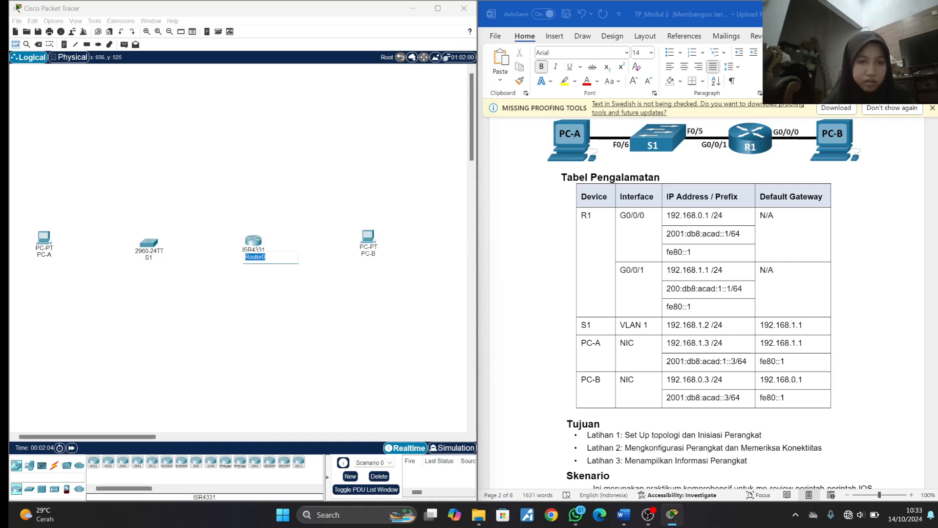
text(R1)
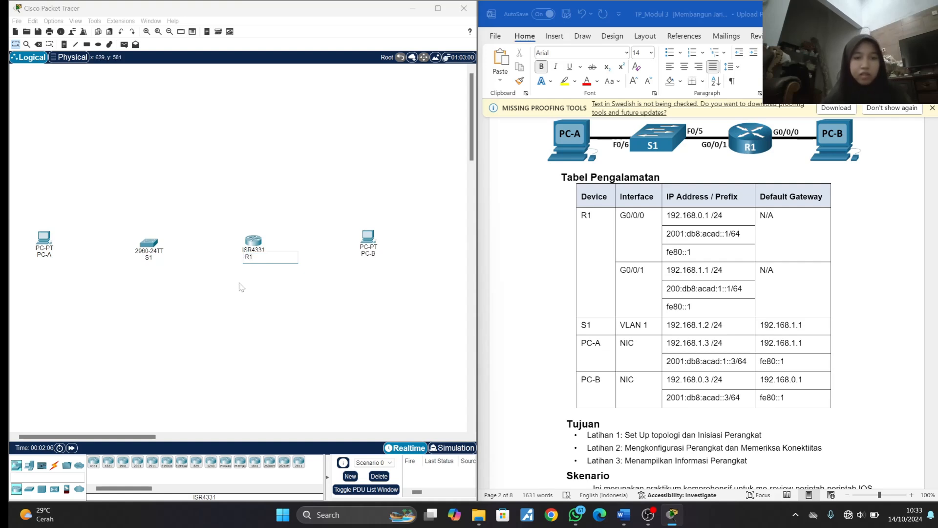
click(234, 334)
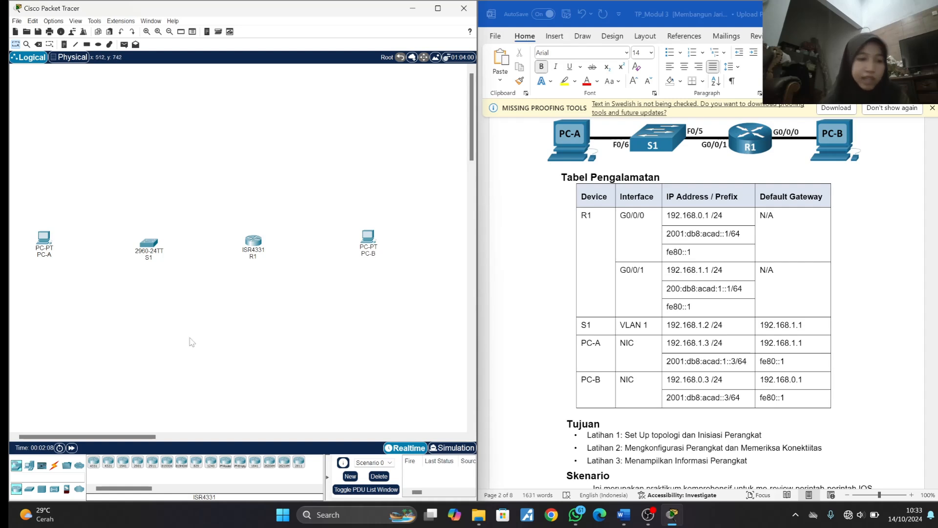
- Connect PC-A's FastEthernet0 to S1's FastEthernet0/6 with a copper straight-through cable
click(56, 466)
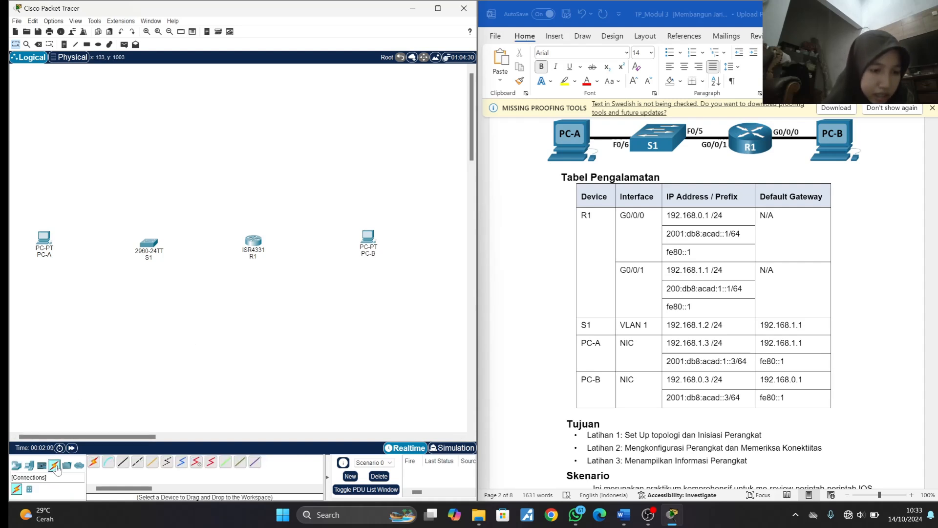
click(122, 461)
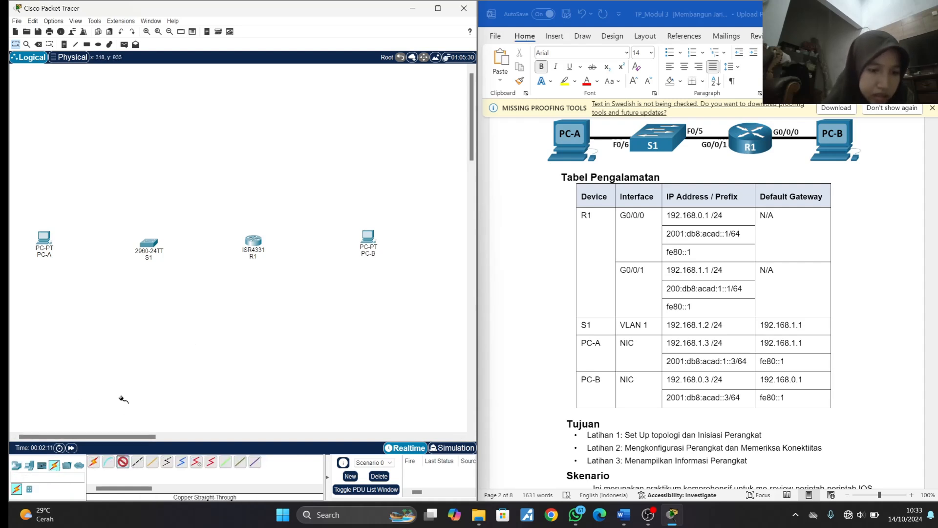
click(44, 238)
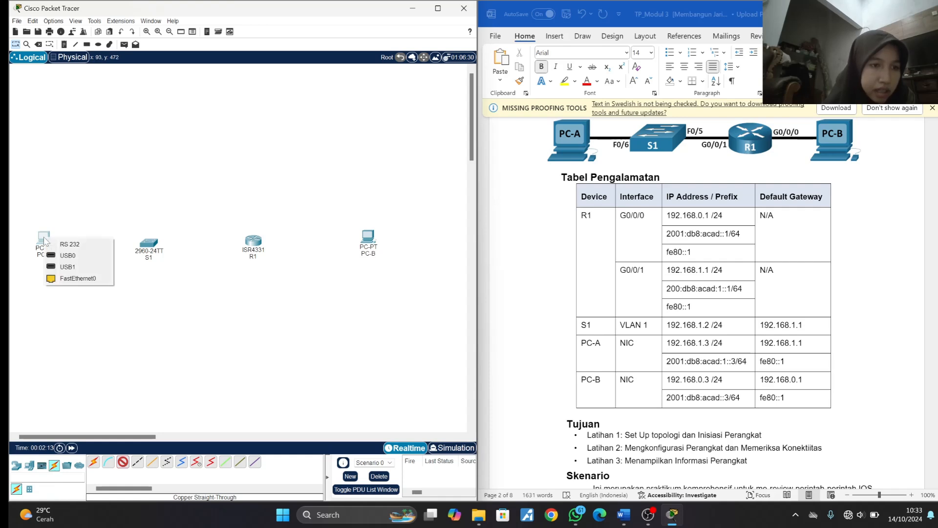
click(66, 278)
click(152, 244)
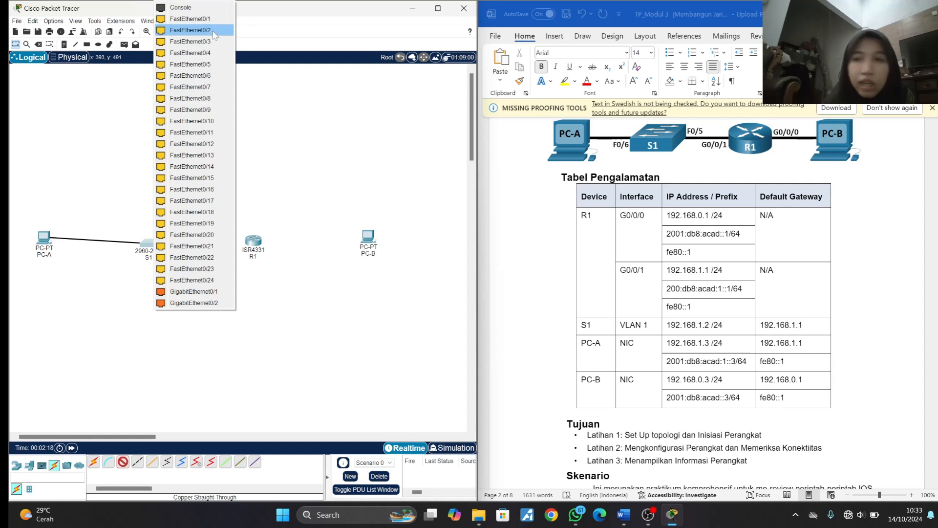
click(205, 77)
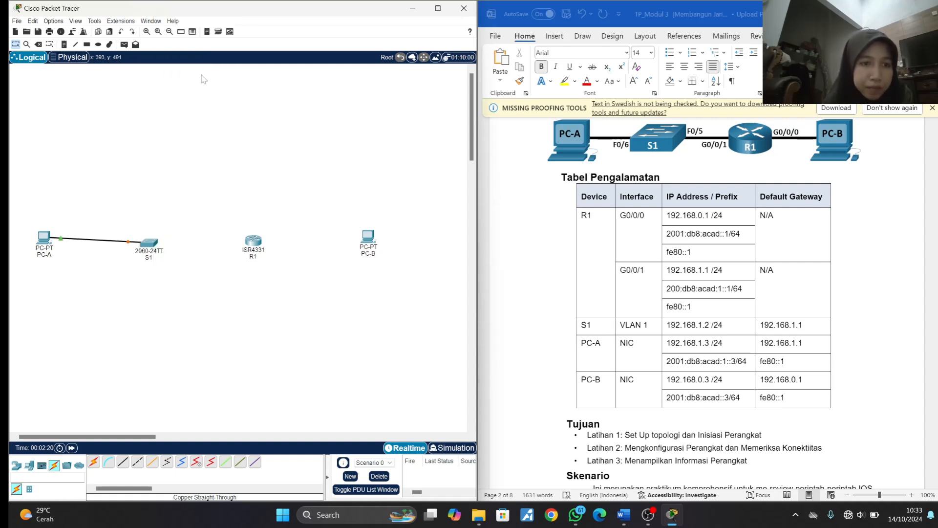
- Connect S1's FastEthernet0/5 to R1's GigabitEthernet0/0/1 with a copper straight-through cable
click(122, 461)
click(146, 243)
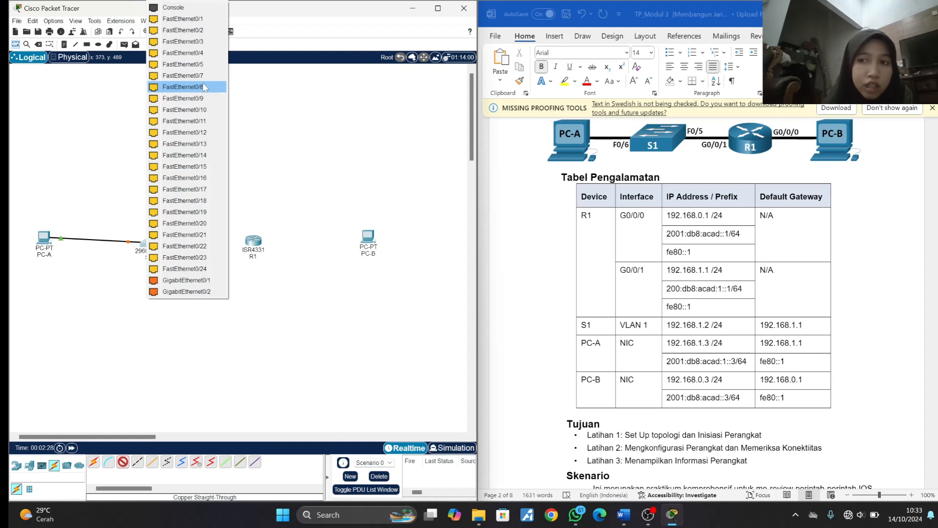
click(197, 69)
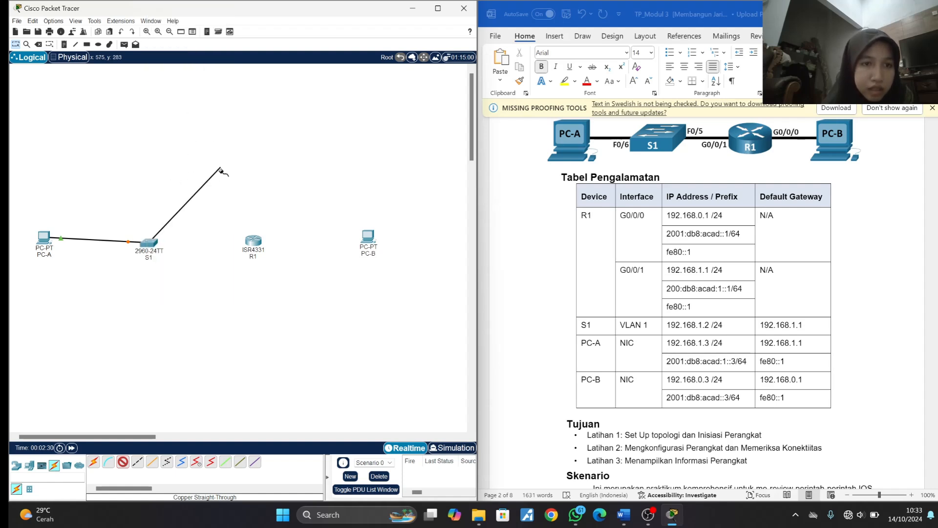
click(258, 242)
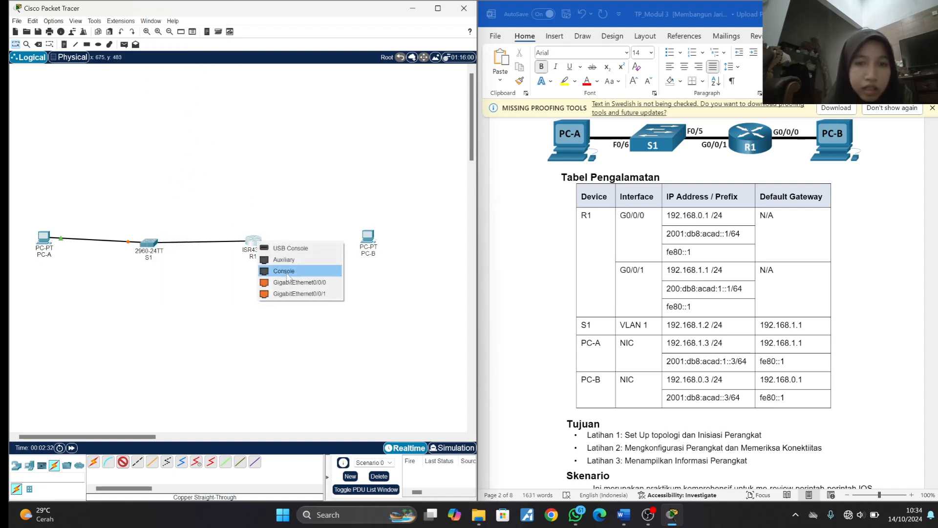
click(332, 295)
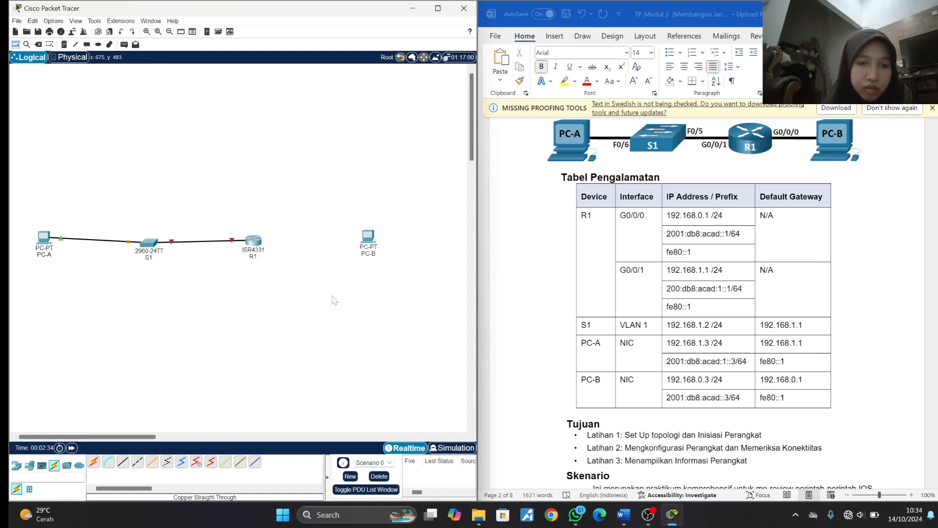
- Connect R1's GigabitEthernet0/0/0 to PC-B's FastEthernet0 with a copper straight-through cable
click(123, 461)
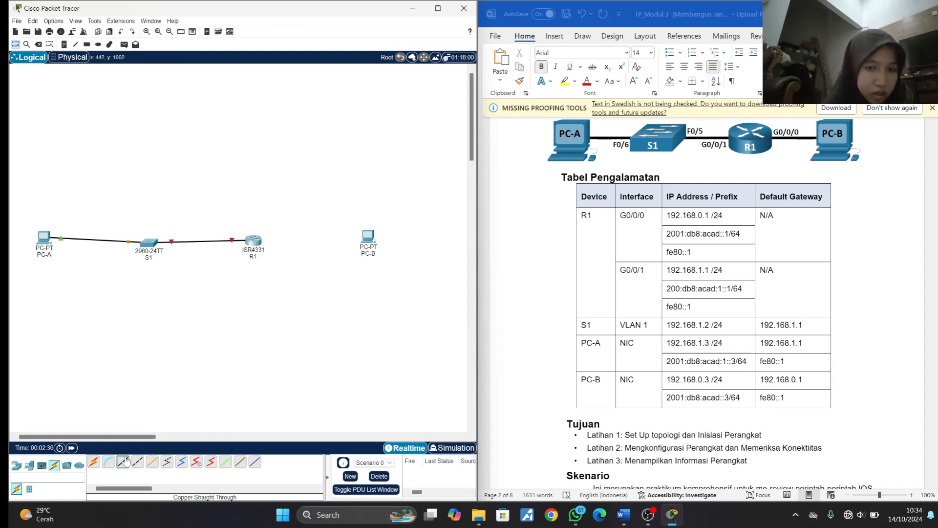
click(254, 241)
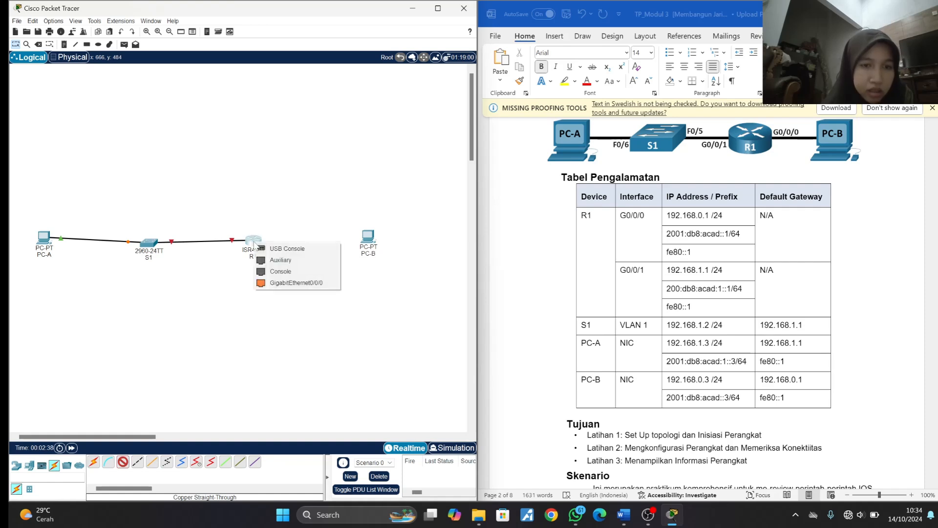
click(281, 283)
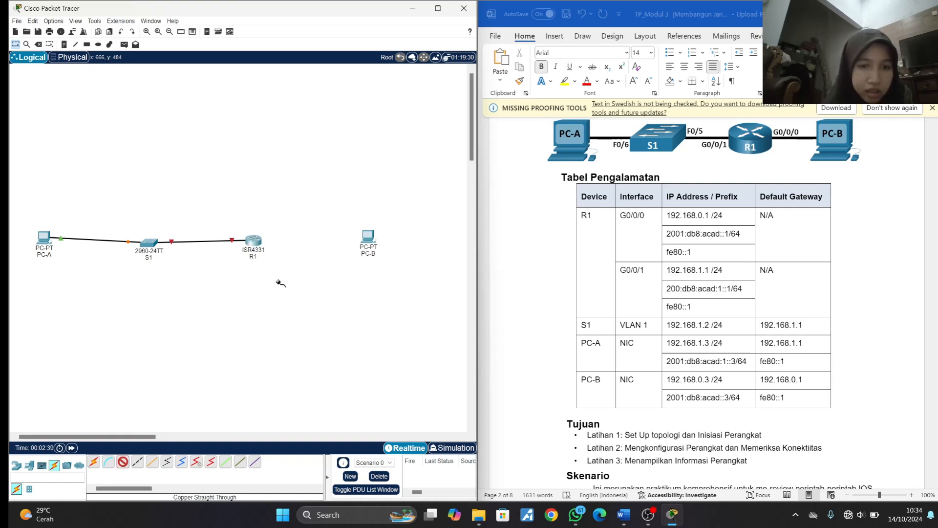
click(369, 237)
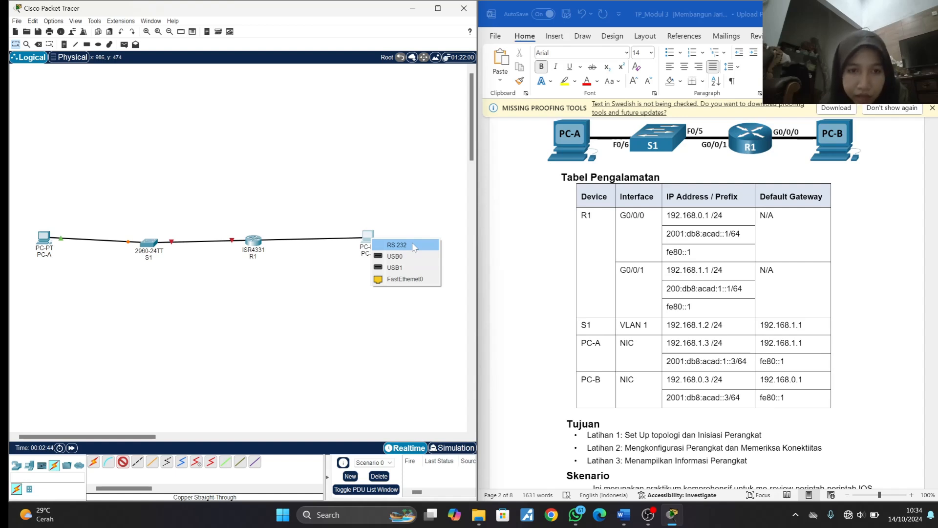
click(407, 279)
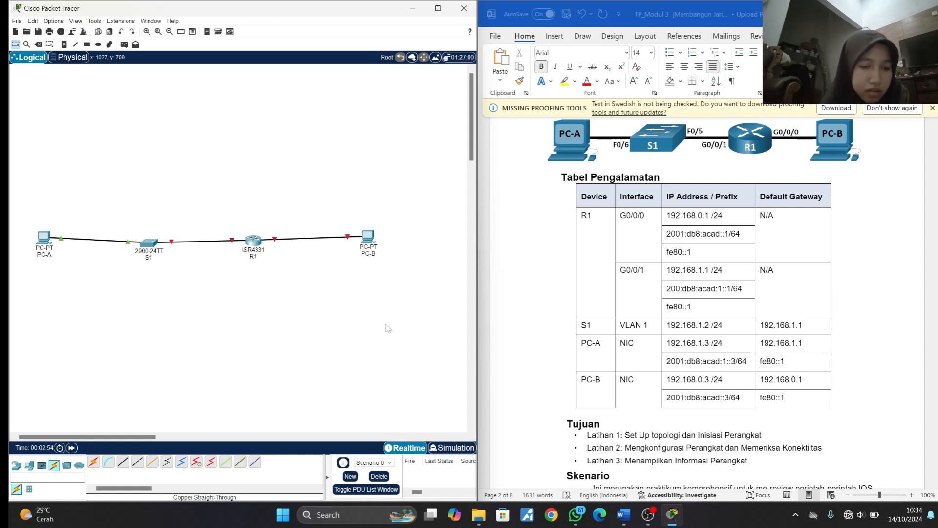
- Run a console cable from PC-A's RS 232 port to S1's Console port
click(108, 462)
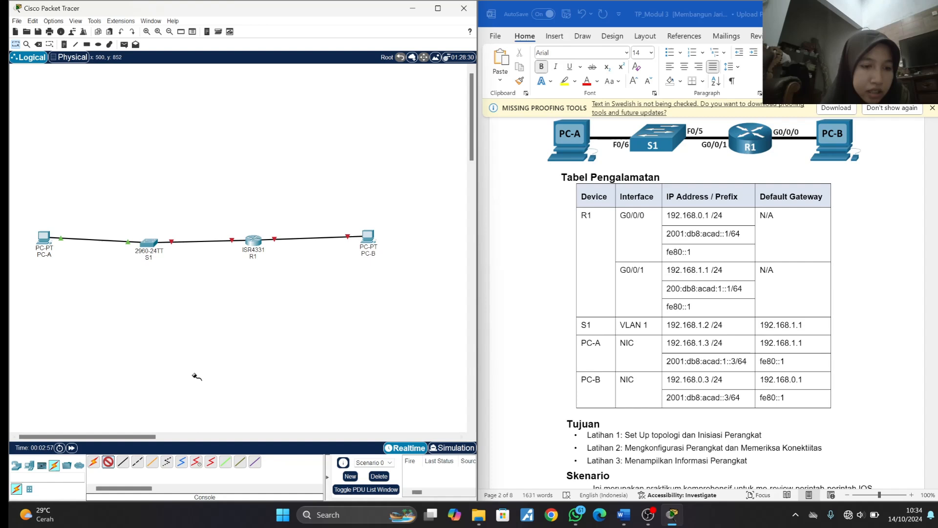
click(48, 238)
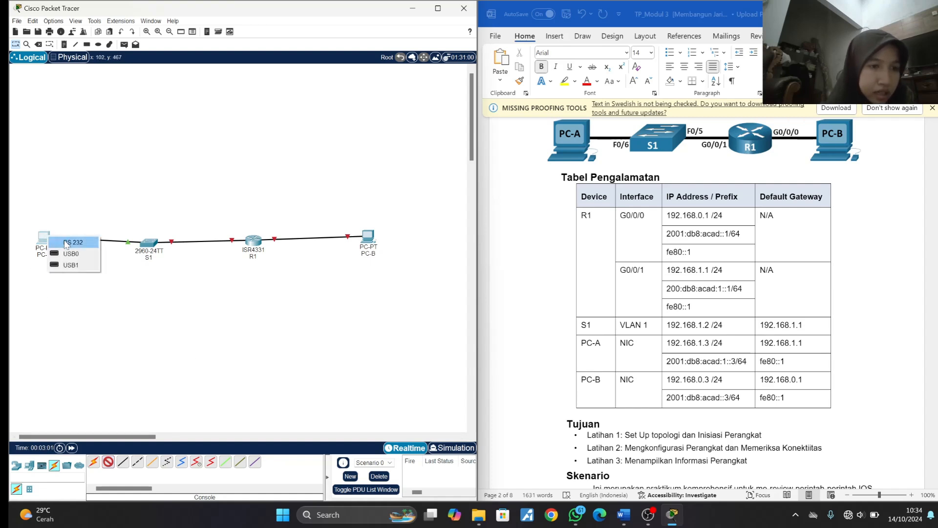
click(66, 243)
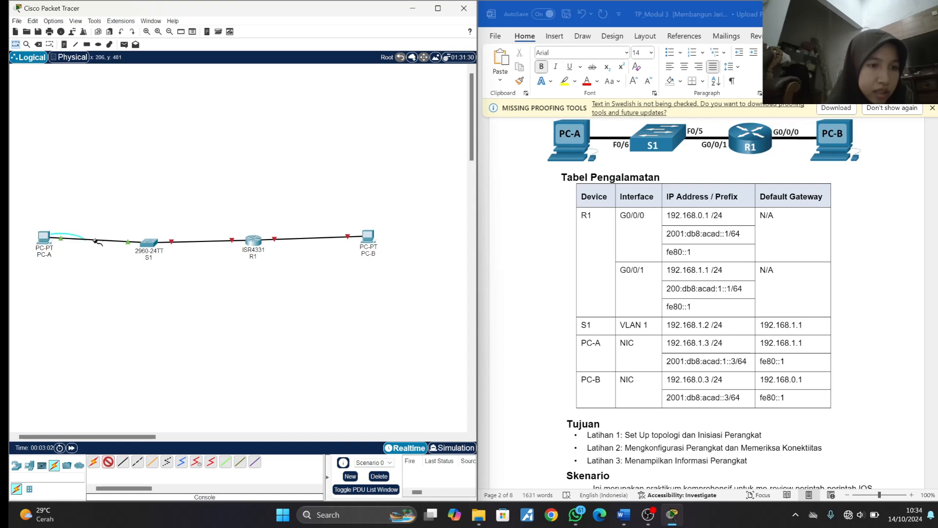
click(154, 244)
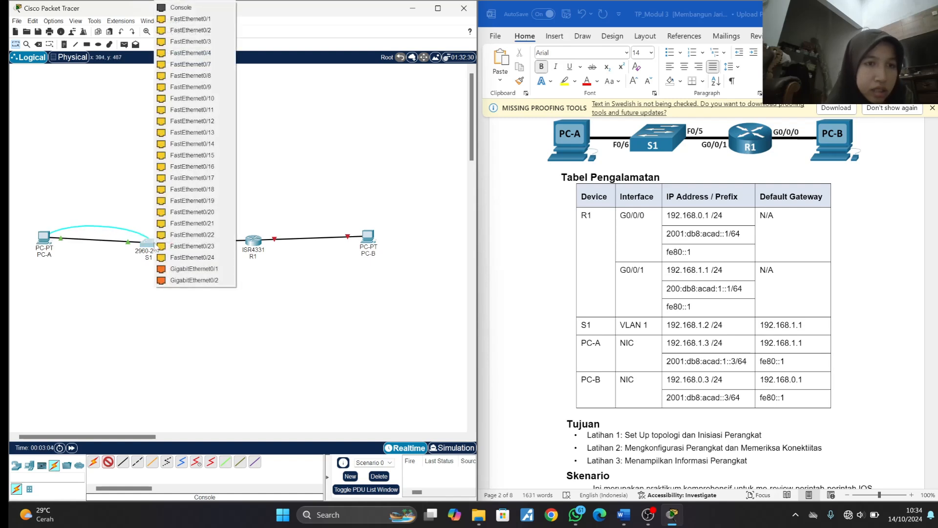
click(187, 8)
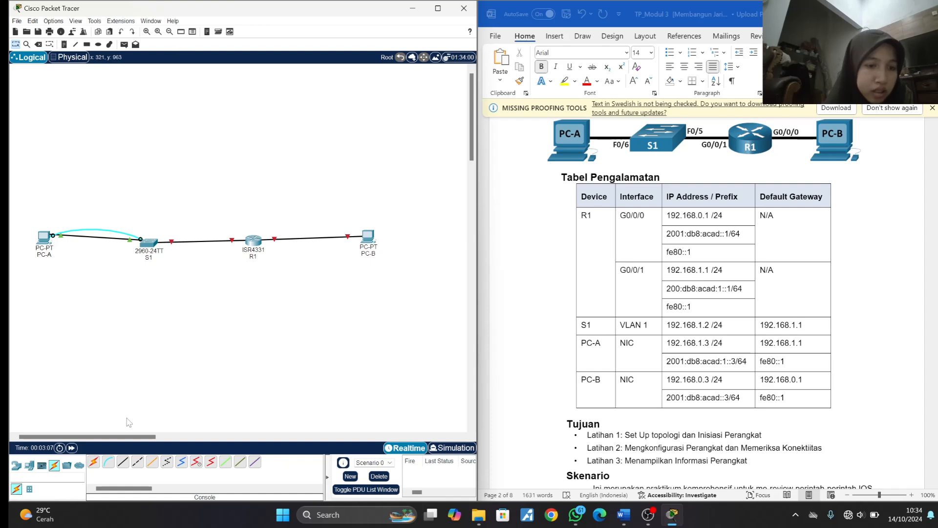
- Run a console cable from R1's Console port to PC-B's RS 232 port
click(108, 462)
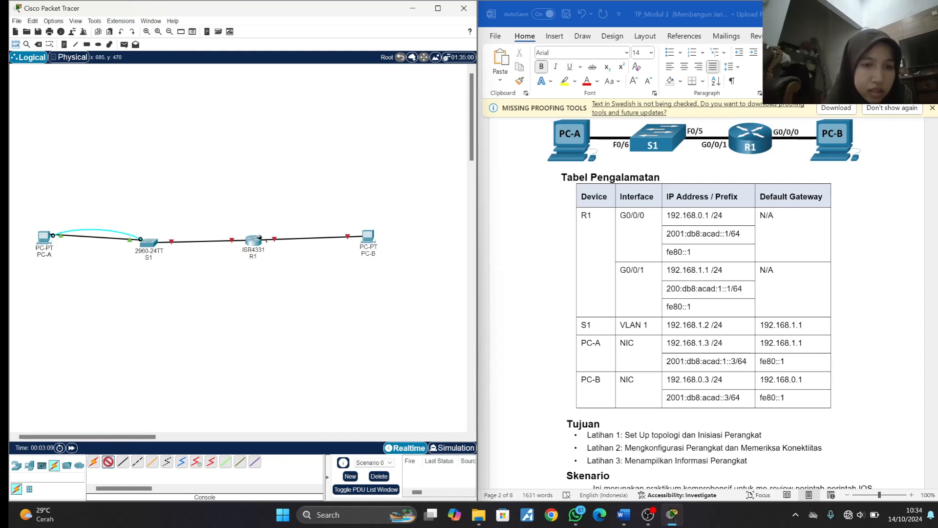
click(254, 240)
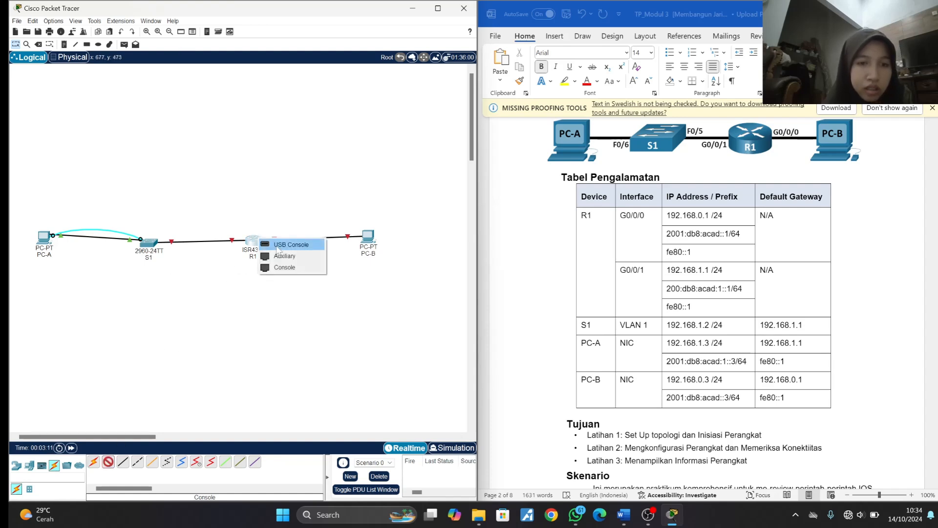
click(280, 267)
click(362, 239)
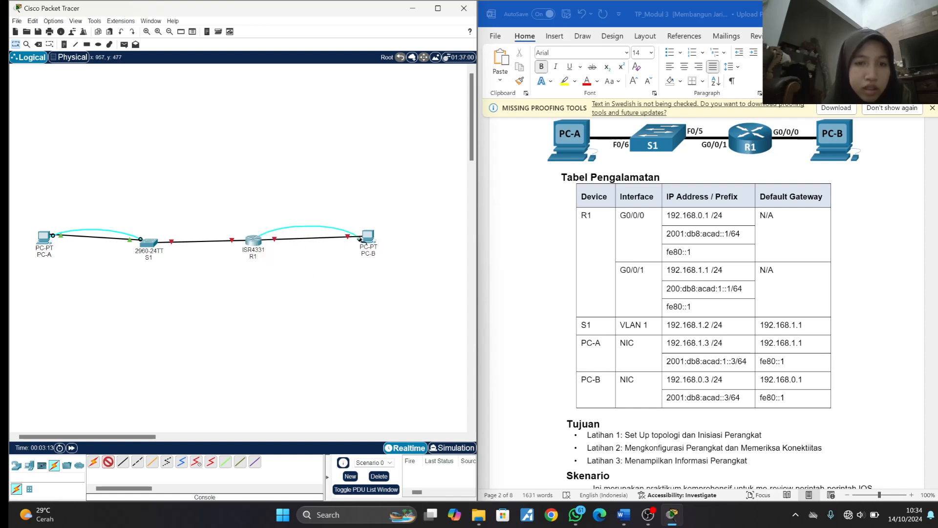
click(367, 237)
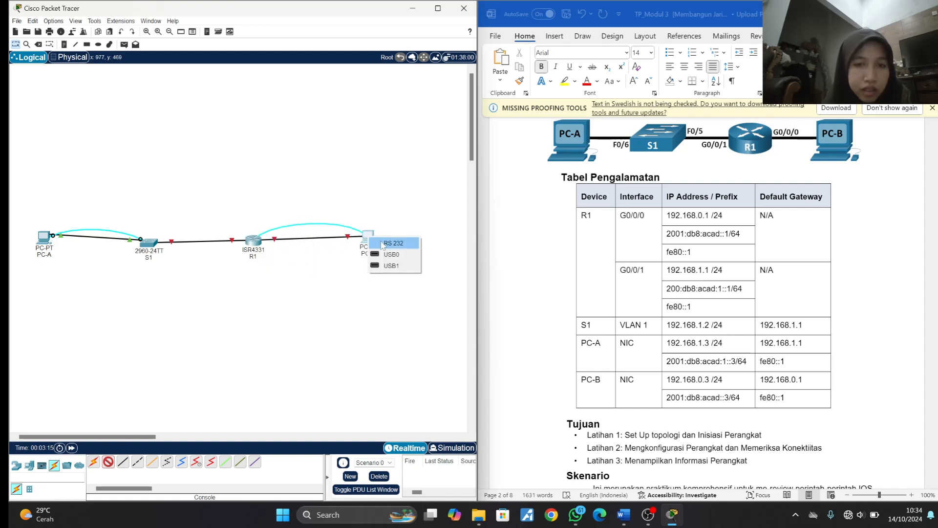
click(386, 243)
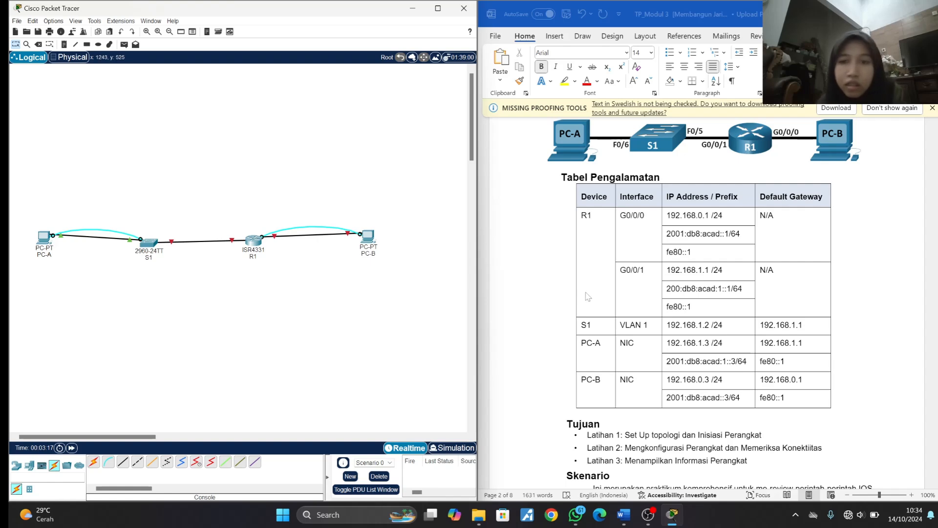
- Check the port settings of PC-A's FastEthernet0 and of S1's FastEthernet0/5 and FastEthernet0/6
scroll(590, 298, down, 8)
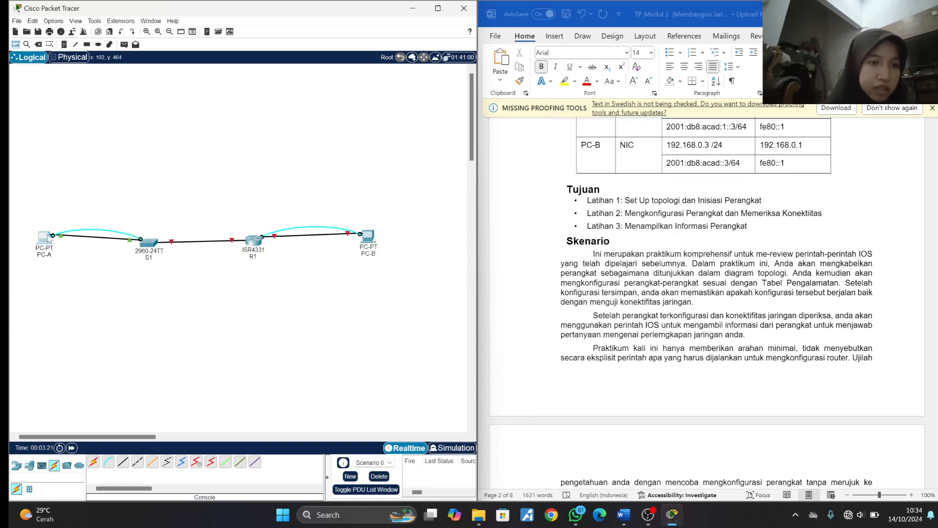
click(48, 236)
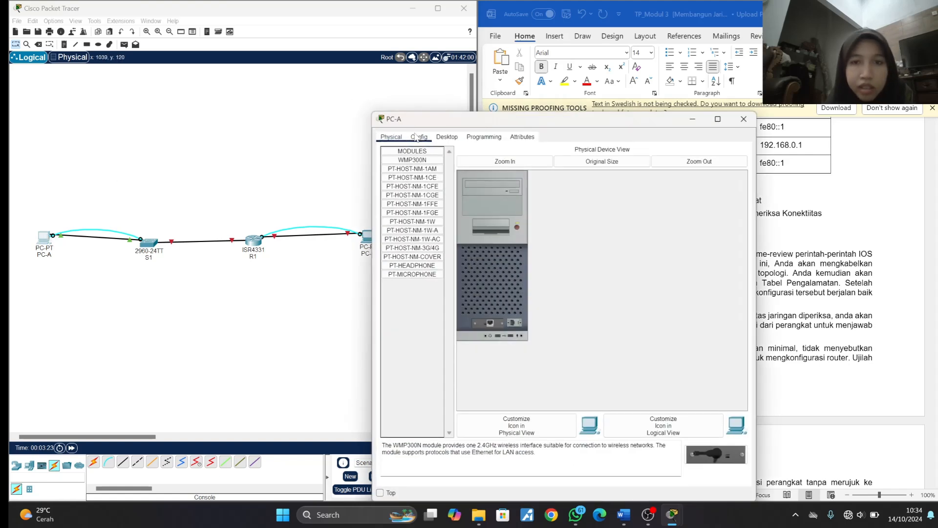
click(418, 138)
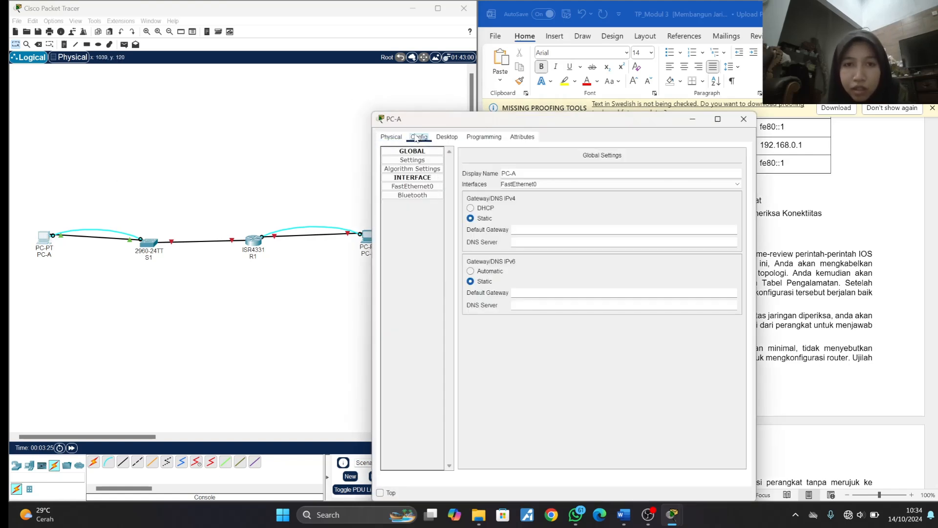
click(412, 186)
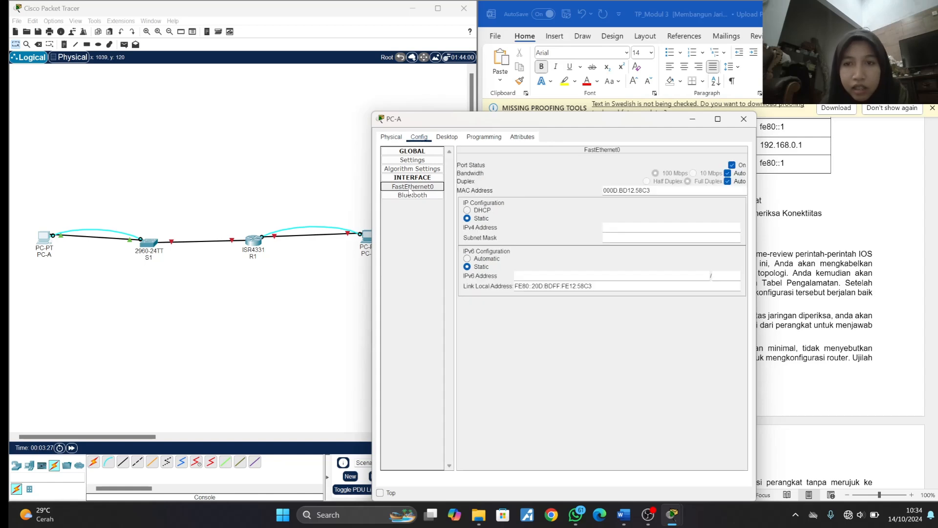
click(745, 120)
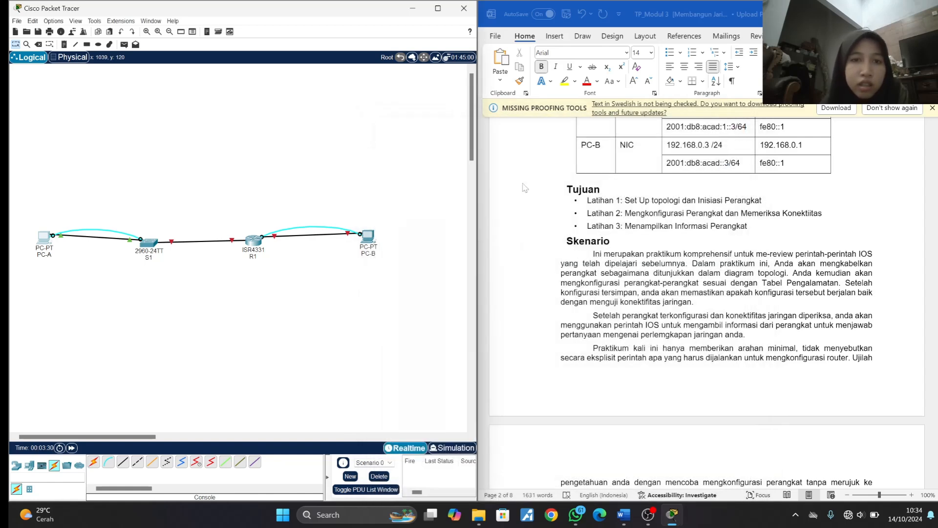
click(149, 242)
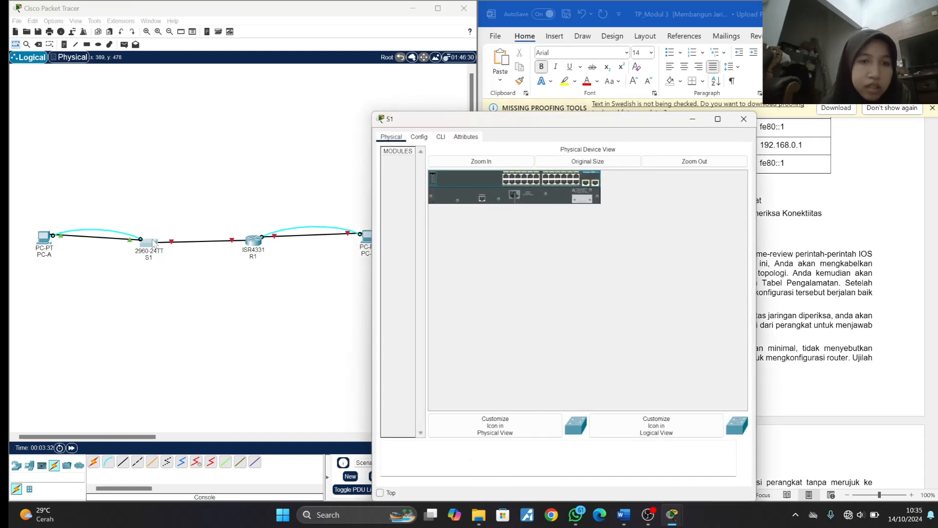
click(419, 137)
click(413, 239)
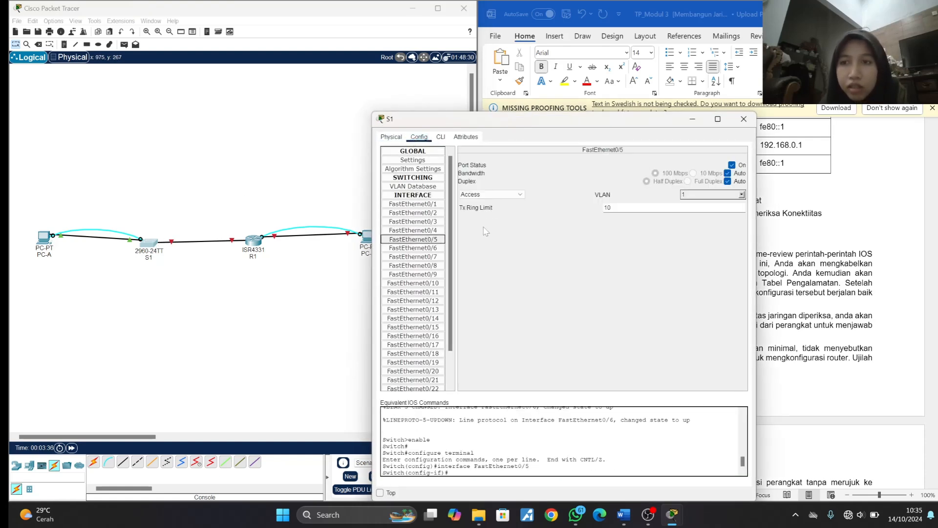
click(420, 248)
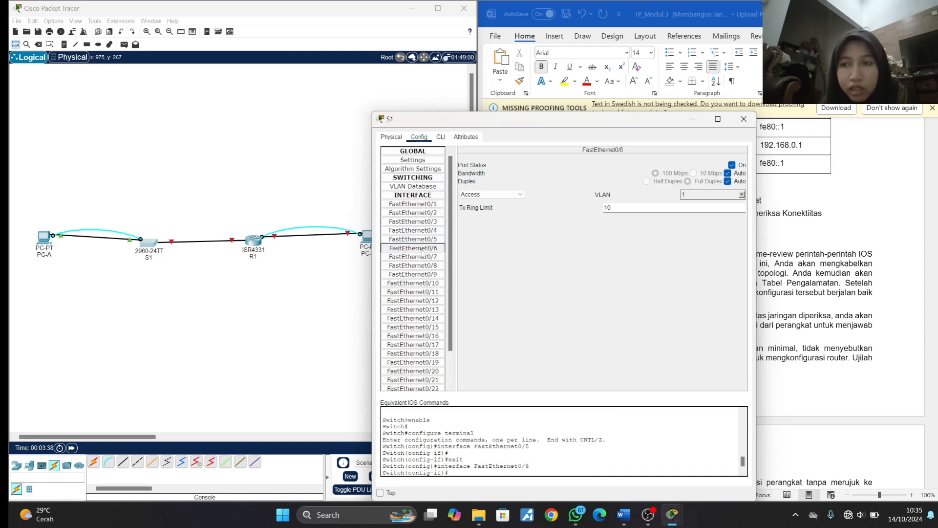
click(743, 119)
- Turn on R1's GigabitEthernet0/0/0 and GigabitEthernet0/0/1 ports and close its configuration window
scroll(674, 194, up, 3)
scroll(674, 194, up, 3)
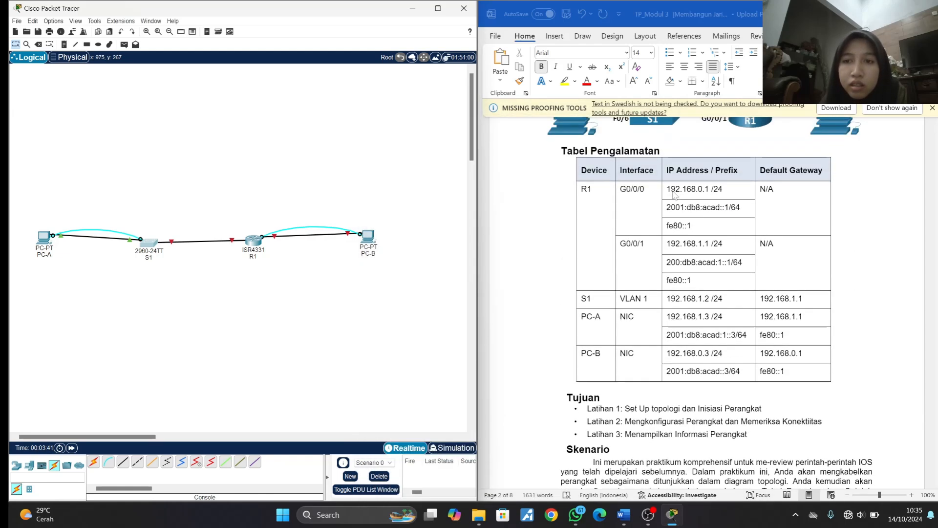
click(255, 241)
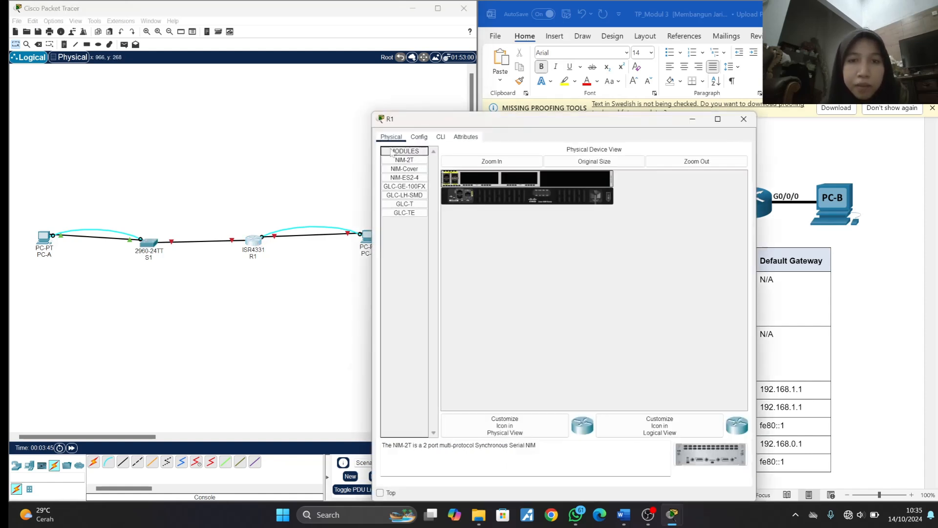
click(419, 137)
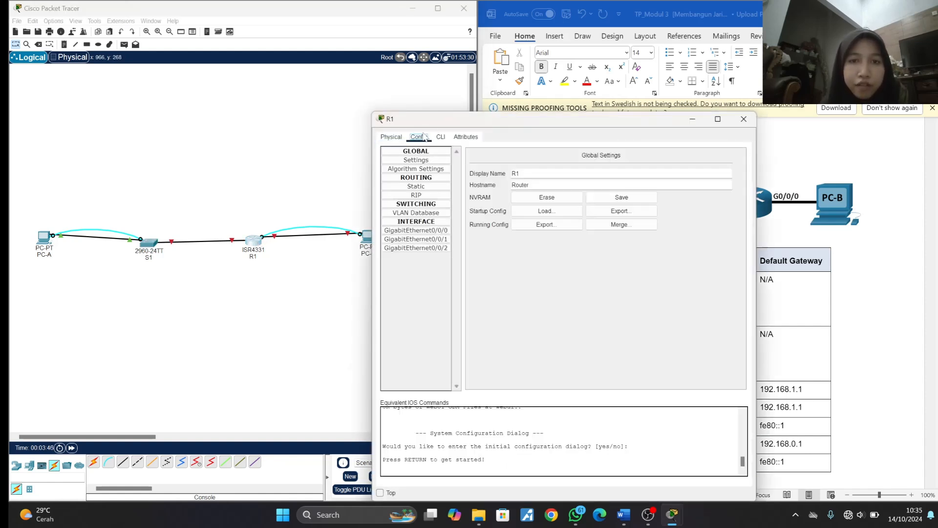
click(419, 231)
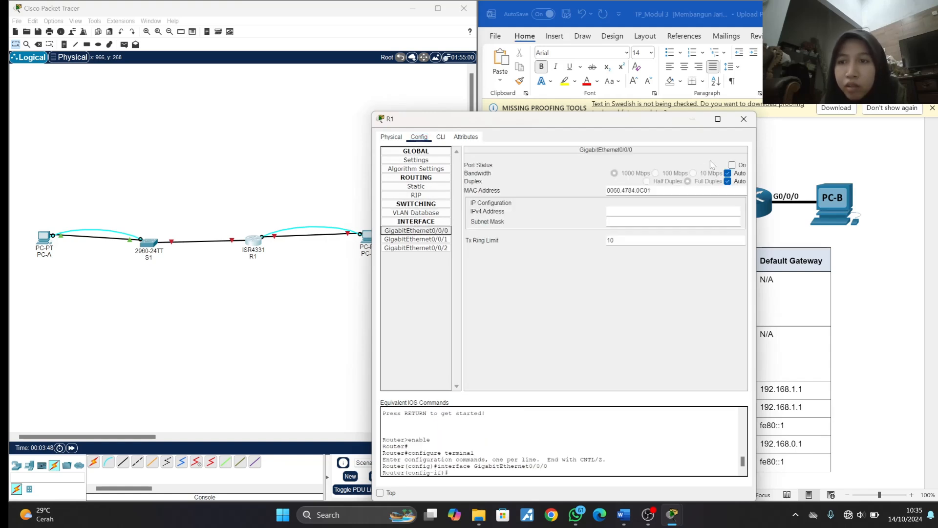
click(732, 166)
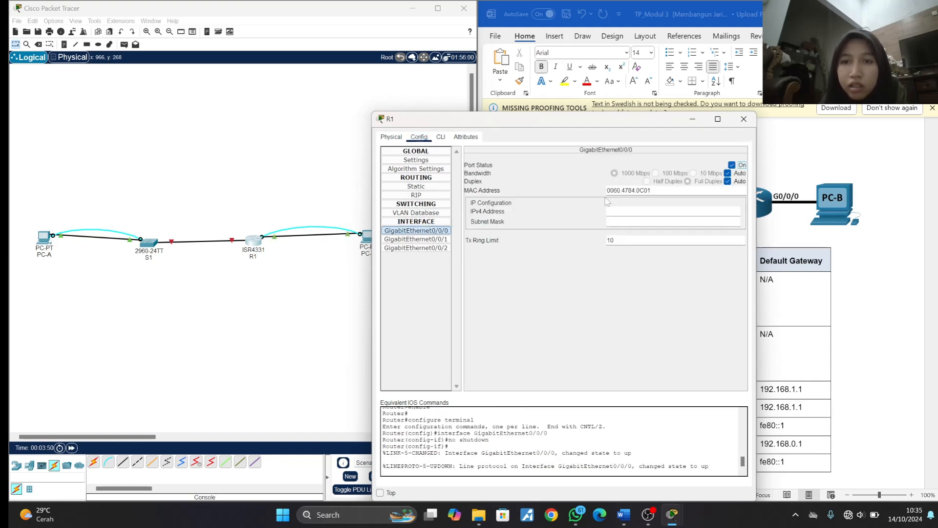
click(416, 239)
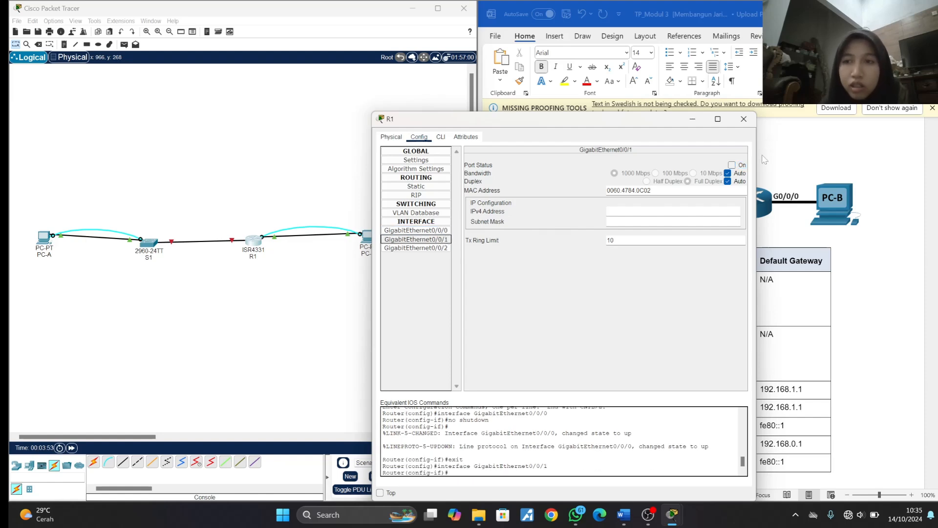
click(732, 165)
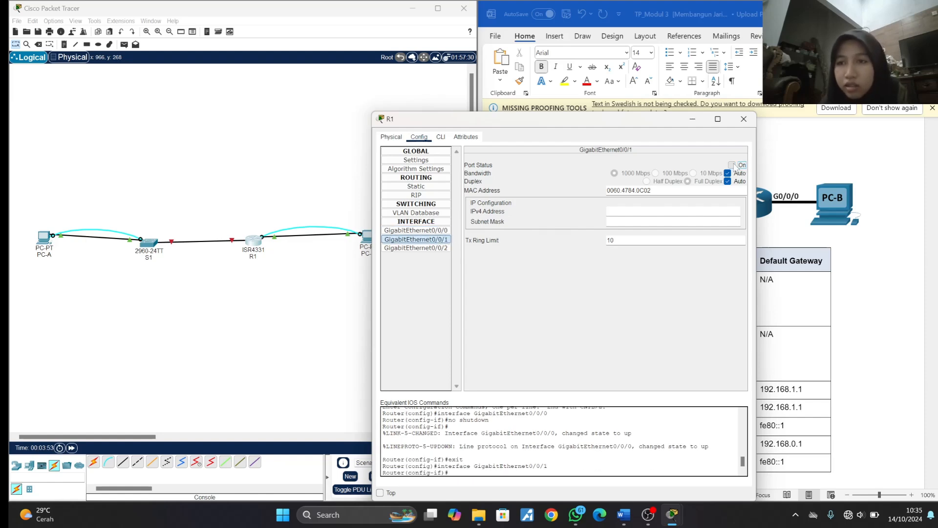
click(744, 119)
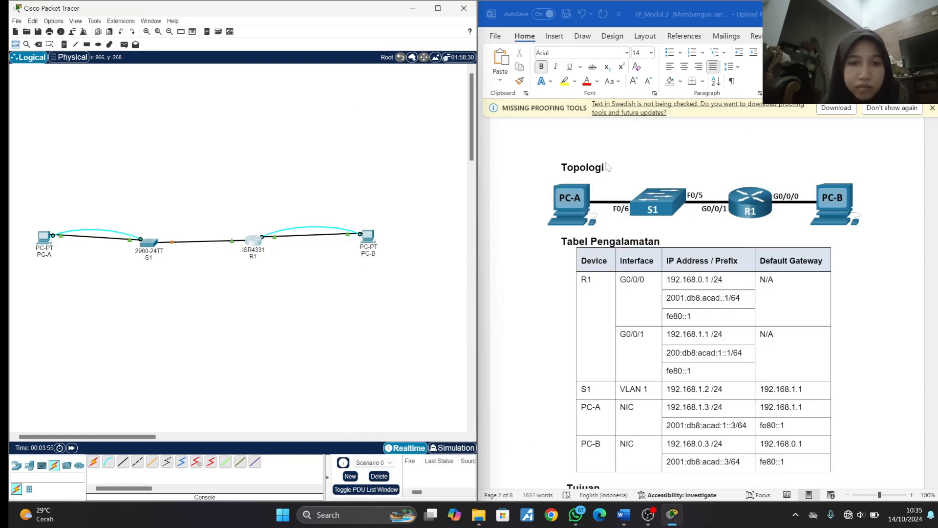
- Check the port settings of PC-B's FastEthernet0 interface and close its configuration window
click(369, 244)
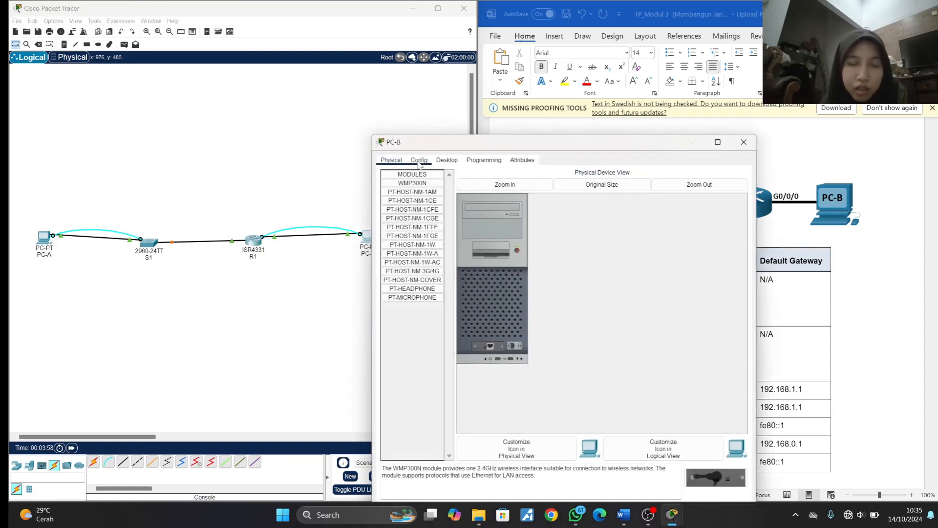
click(420, 160)
click(412, 210)
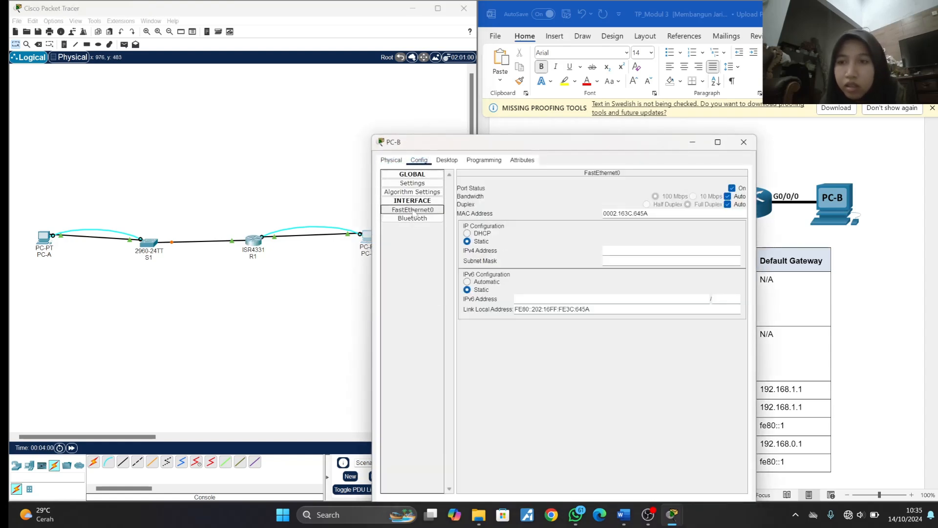
click(744, 141)
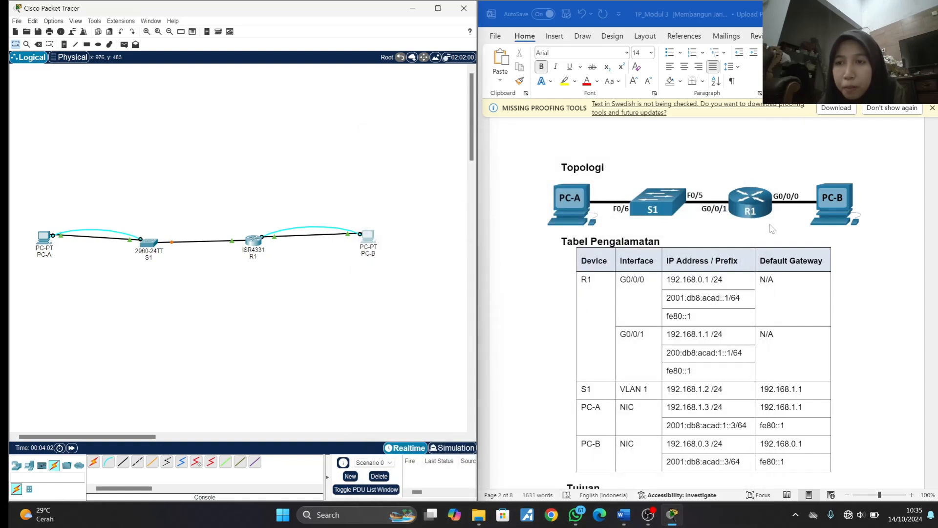
- Erase the startup configuration of switch S1, as instructed in Langkah 2 of the module
scroll(771, 228, down, 10)
scroll(771, 228, down, 8)
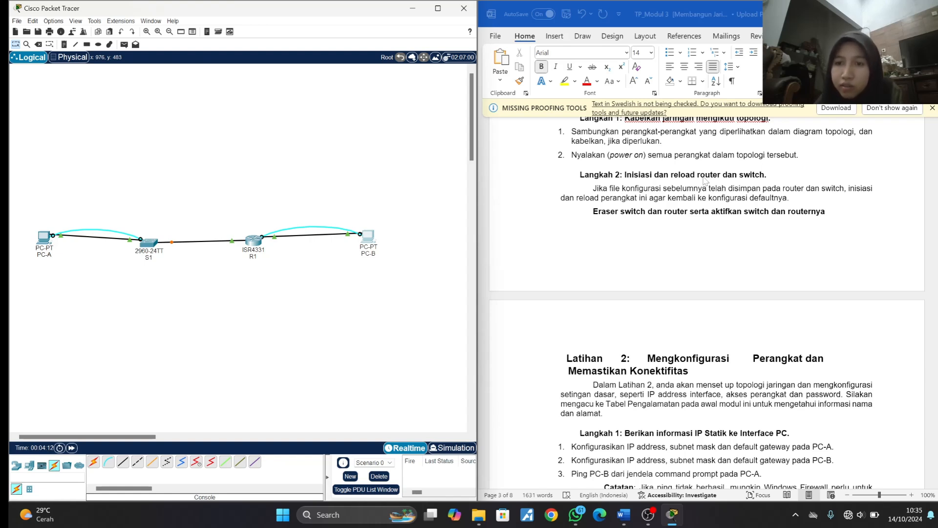
scroll(704, 180, down, 1)
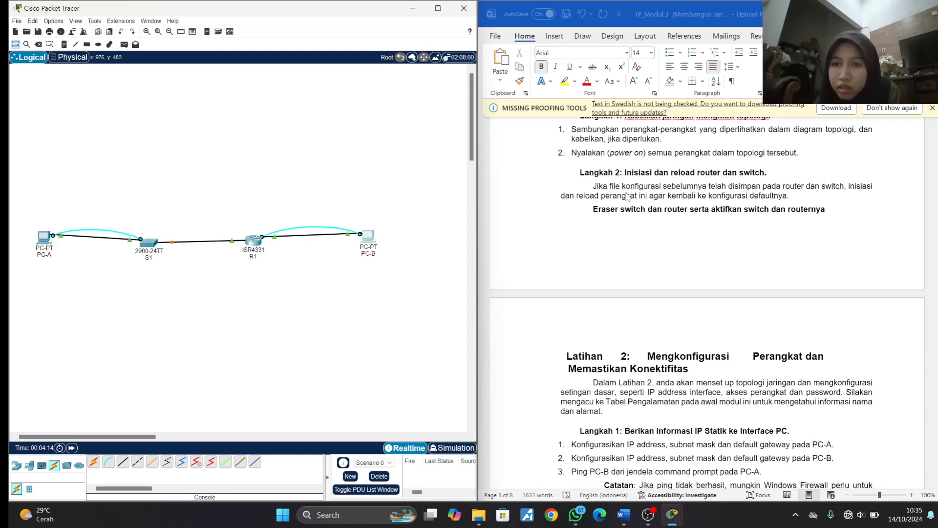
scroll(755, 287, down, 1)
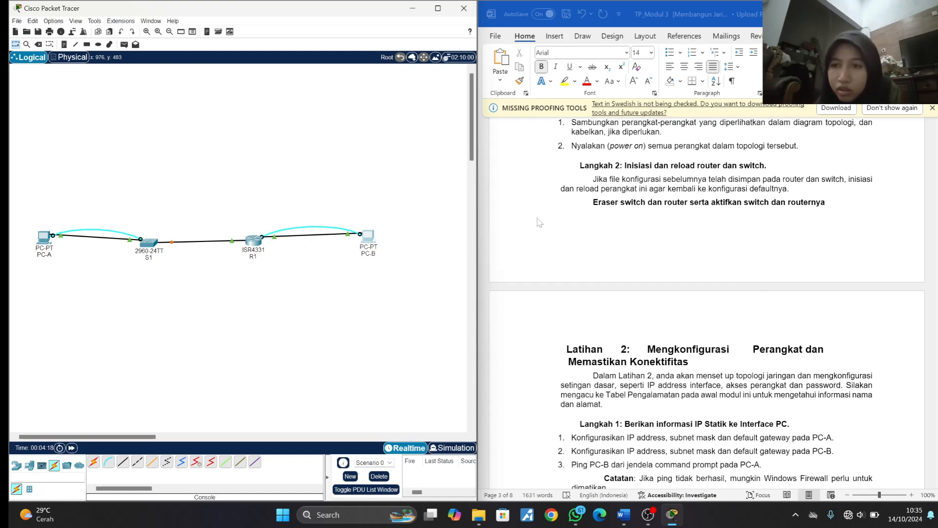
click(149, 242)
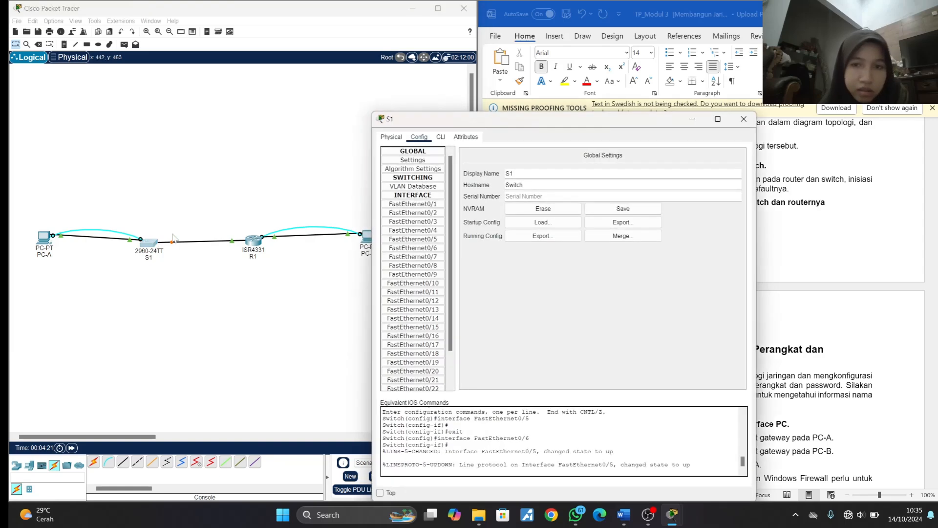
click(543, 208)
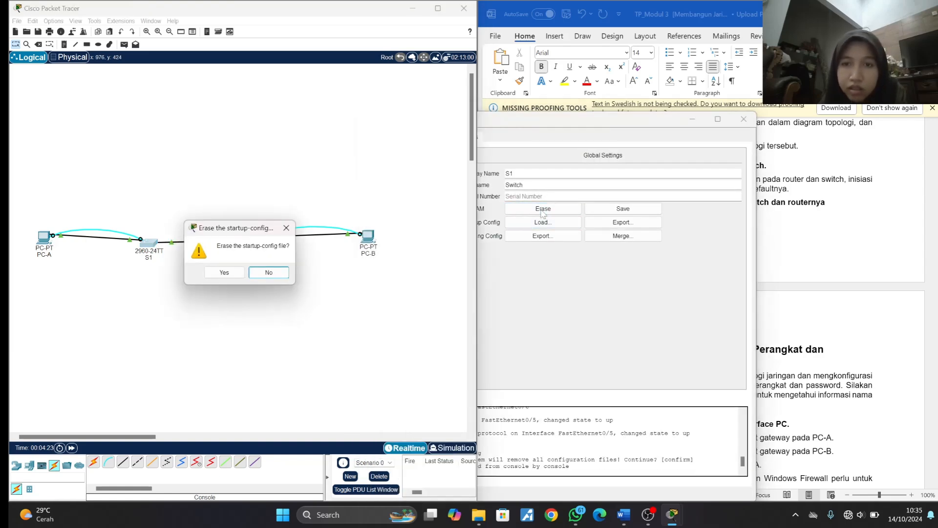
click(233, 271)
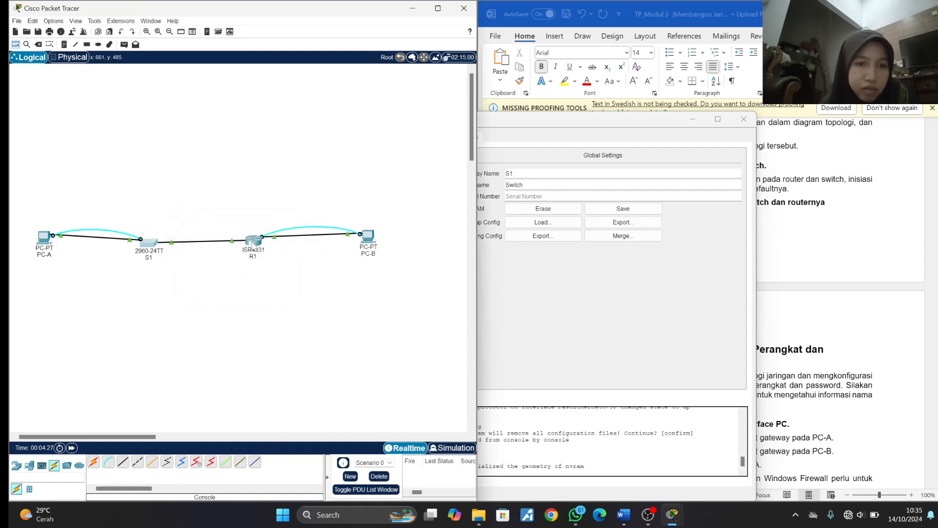
- Erase the startup configuration of router R1 and put away the device configuration windows
click(253, 242)
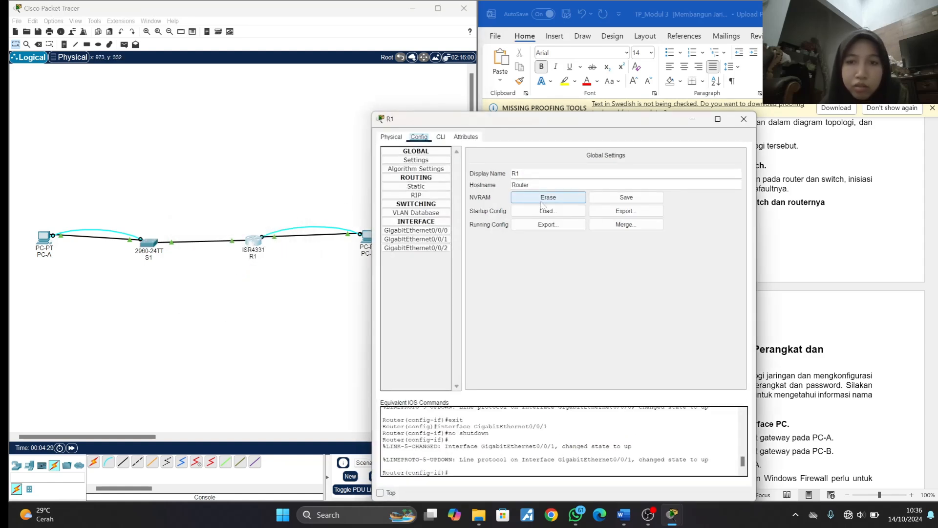
click(546, 198)
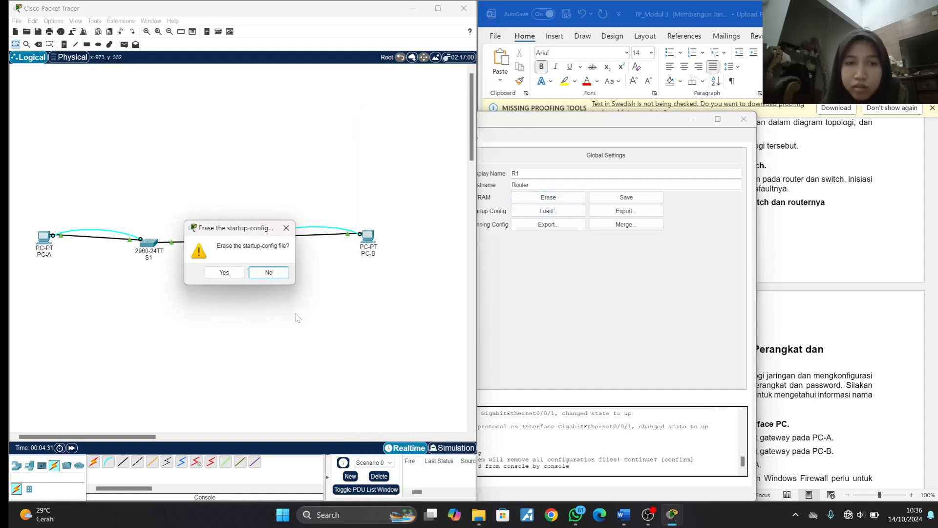
click(226, 273)
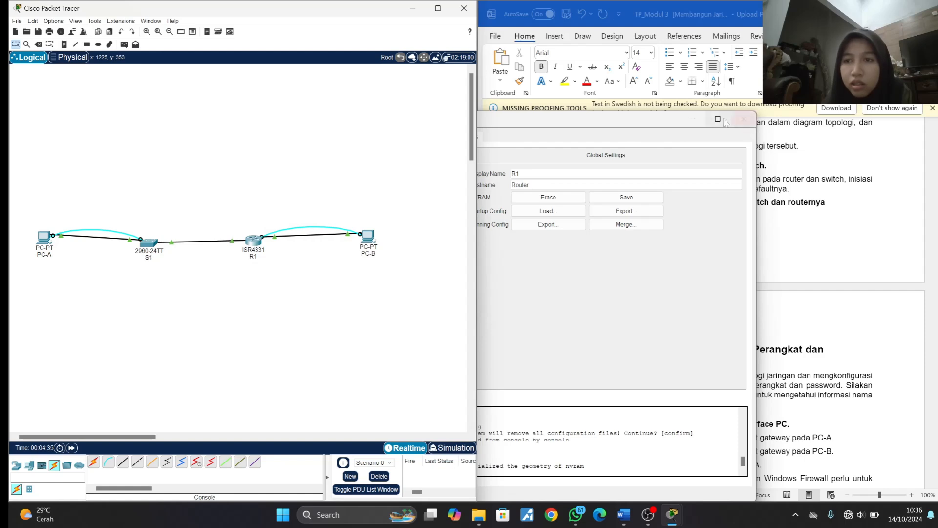
click(743, 120)
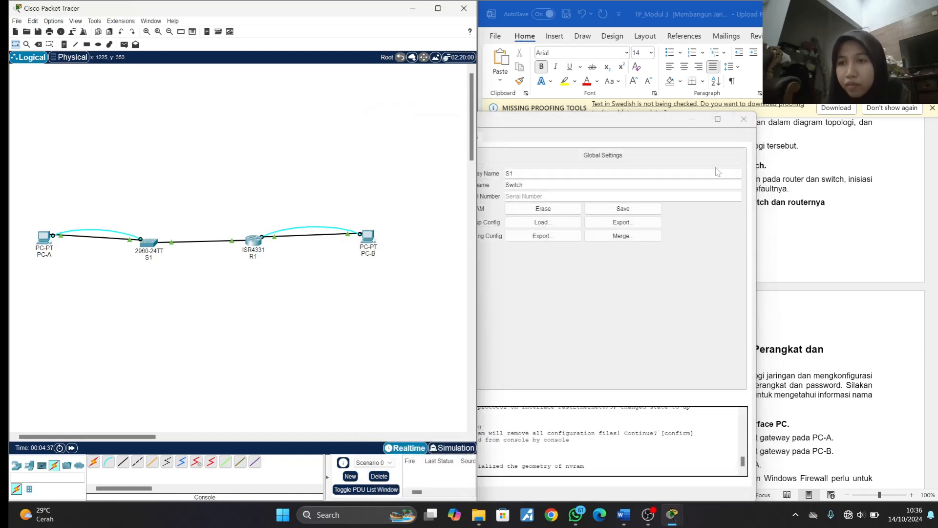
click(679, 113)
- Review the Latihan 2 instructions and open PC-A's IP Configuration, keeping the module's addressing table in view
scroll(707, 303, down, 3)
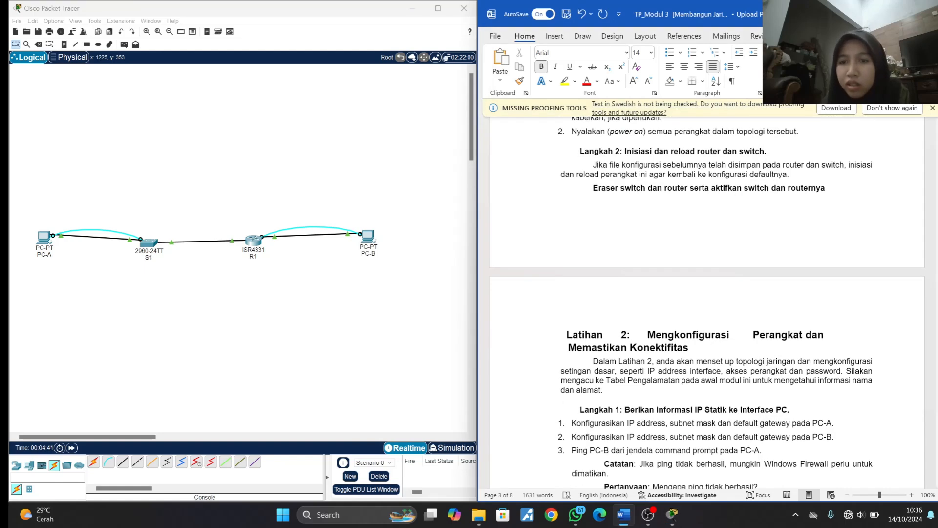
scroll(707, 303, down, 2)
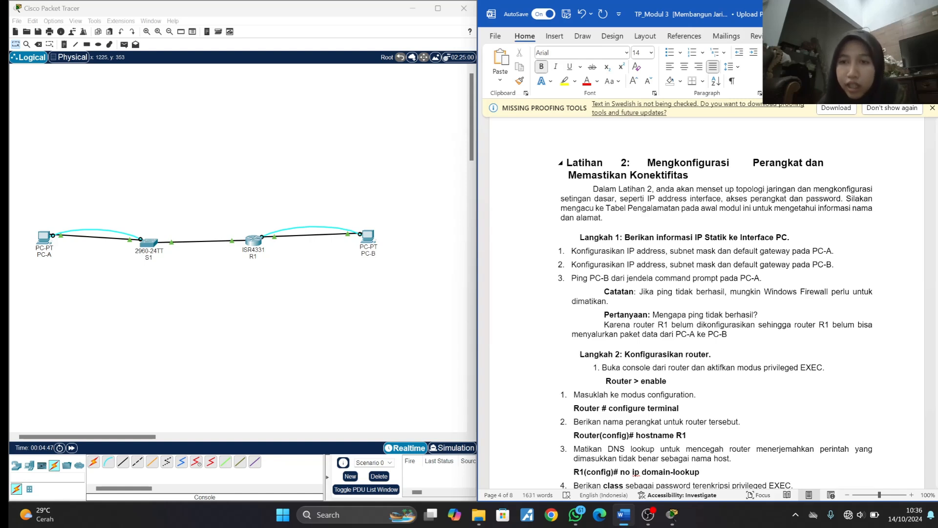
scroll(707, 303, down, 1)
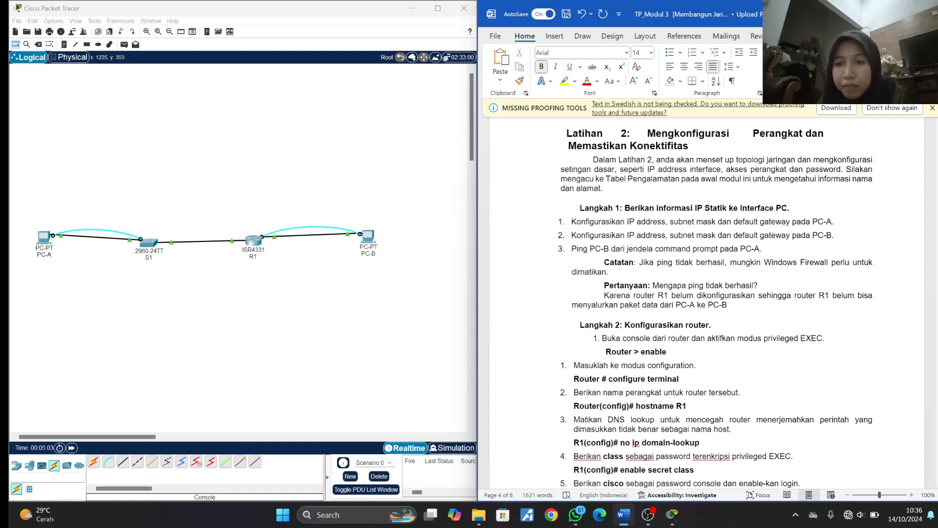
scroll(743, 252, up, 20)
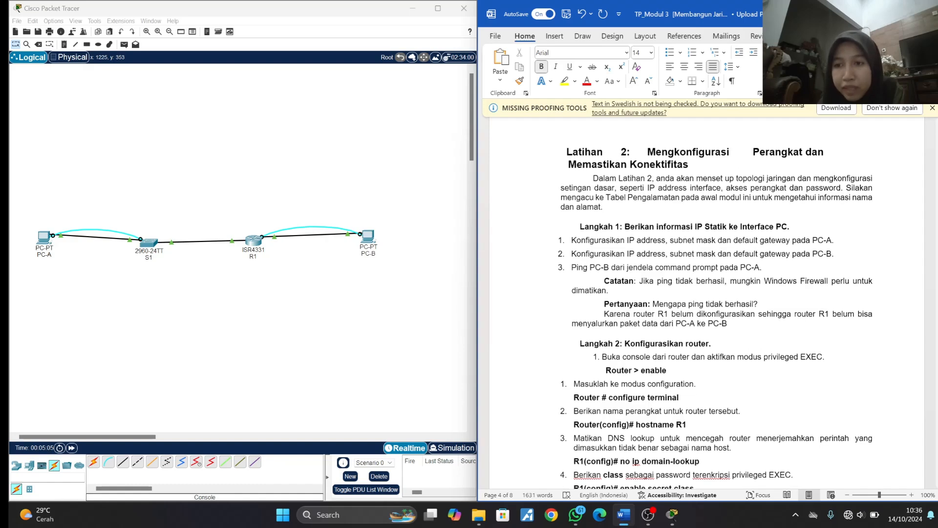
scroll(743, 252, down, 2)
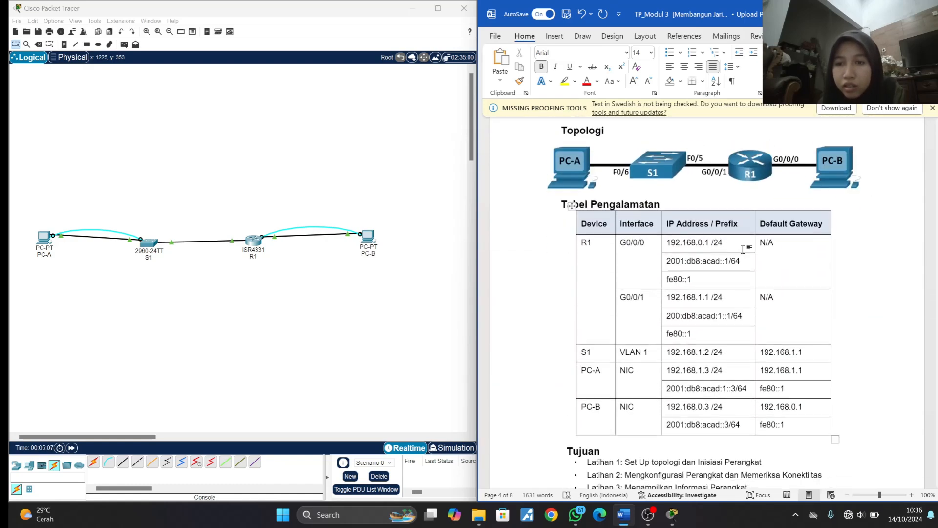
click(43, 240)
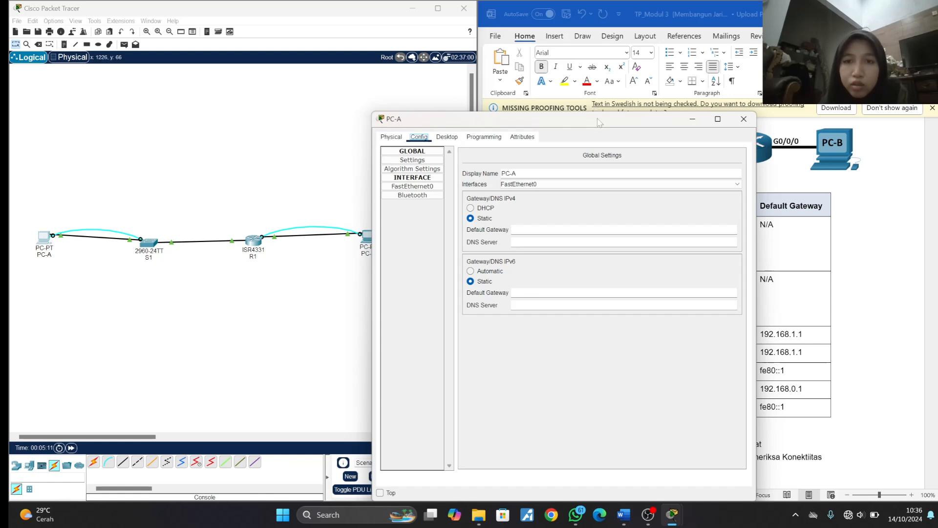
drag(600, 122, 302, 88)
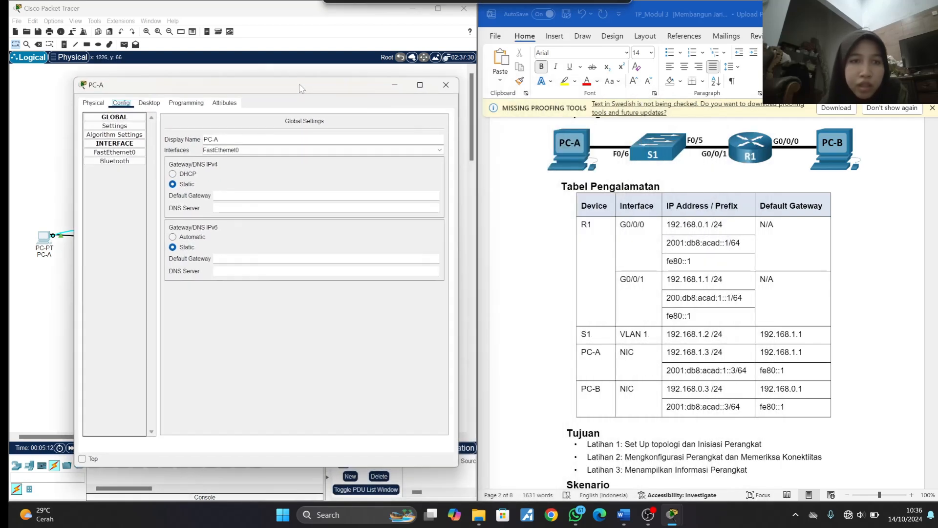
click(149, 103)
click(125, 132)
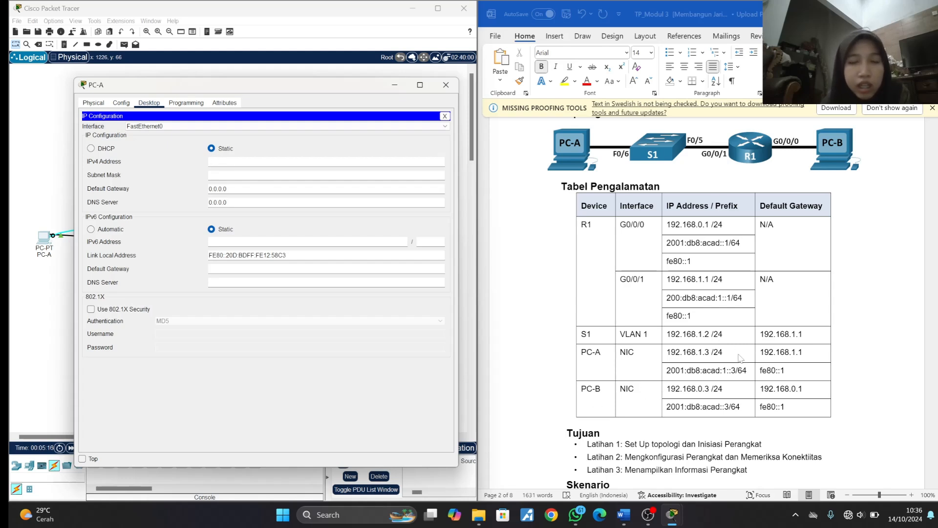
- Select PC-A's IPv4 address 192.168.1.3 in the module's addressing table, leaving out the prefix
scroll(794, 421, down, 1)
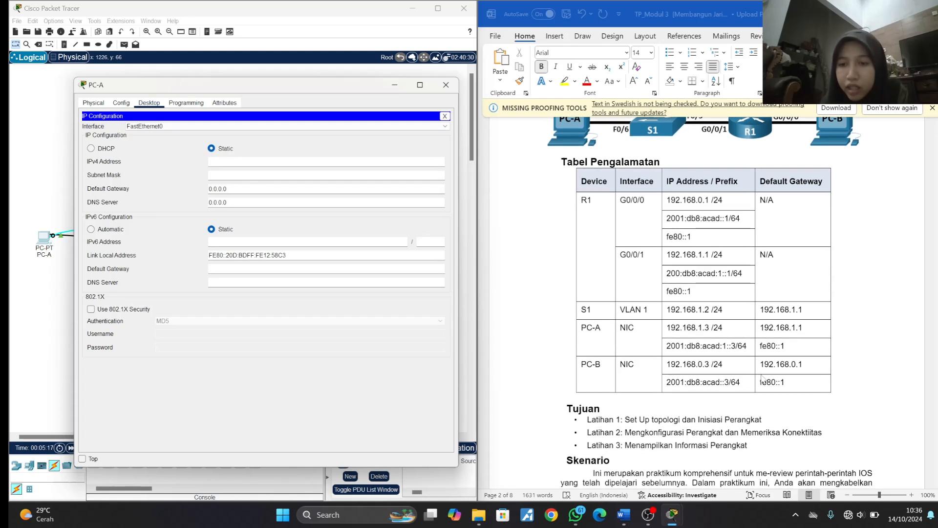
click(671, 338)
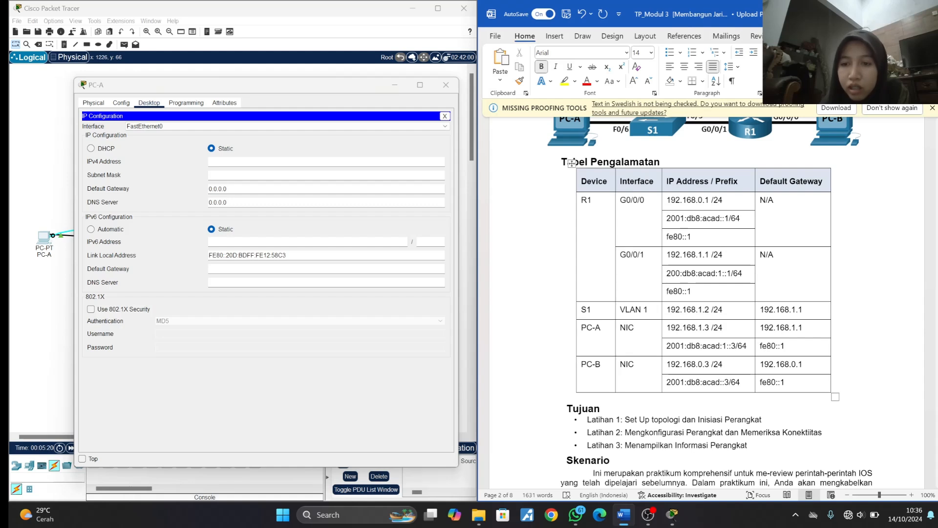
click(668, 330)
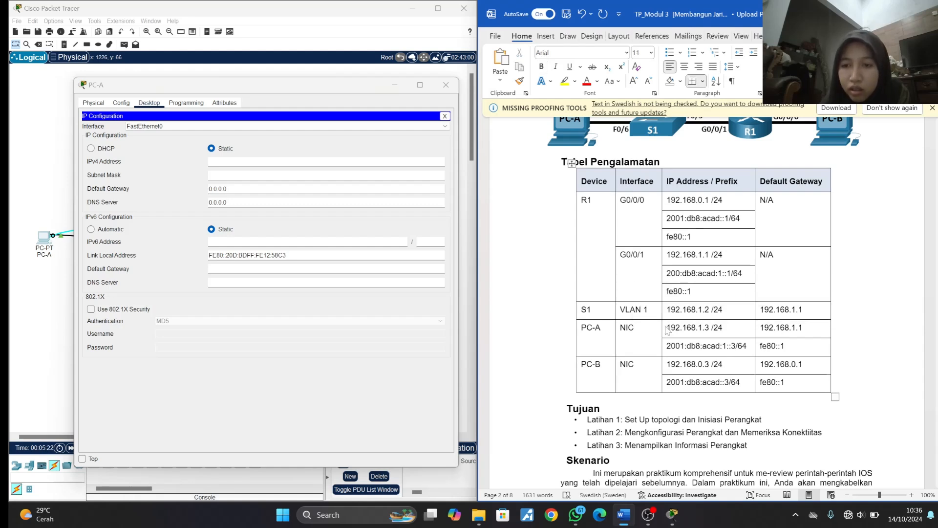
key(shift+Right)
key(shift+Right)
key(shift+Right)
key(shift+Right)
key(shift+Right)
key(shift+Right)
key(shift+Right)
key(shift+Right)
key(shift+Right)
key(shift+Right)
key(shift+Right)
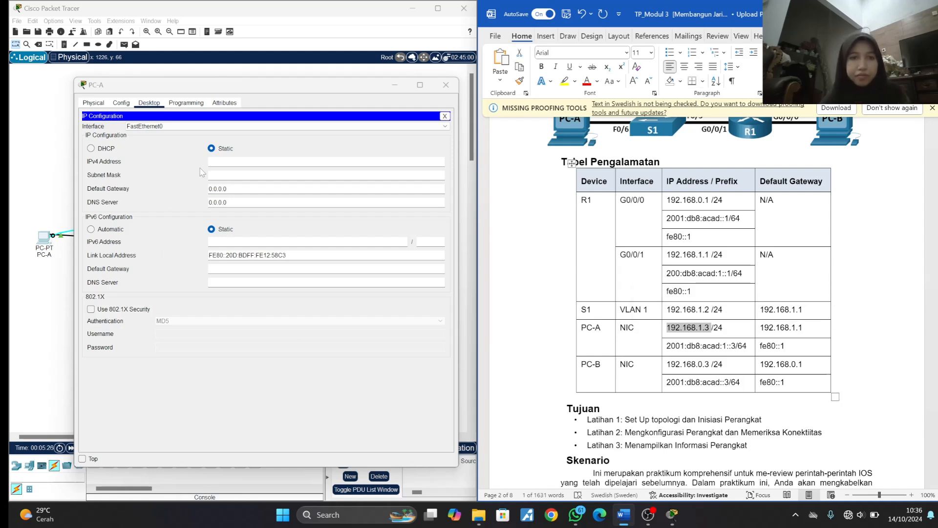
- Set PC-A's IPv4 address to 192.168.1.3 with subnet mask 255.255.255.0
key(alt+Tab)
text(192)
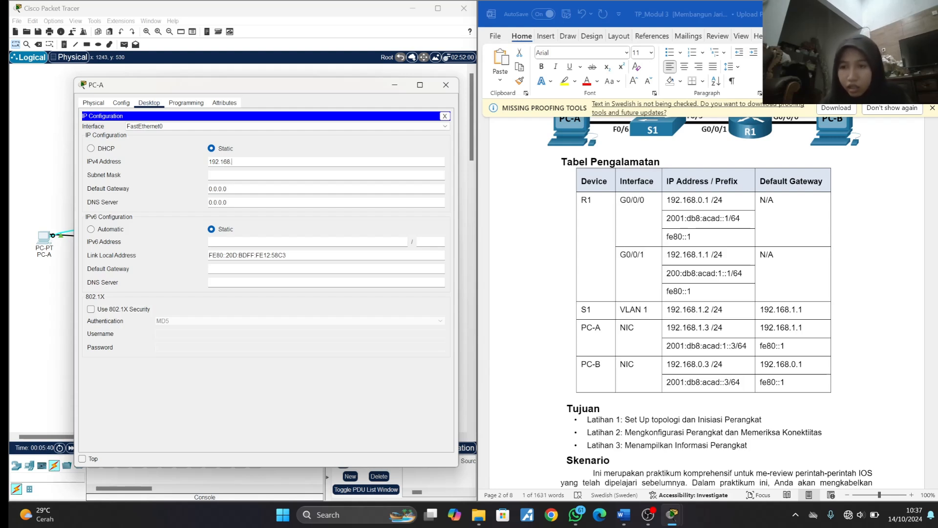
text(.168.1.3)
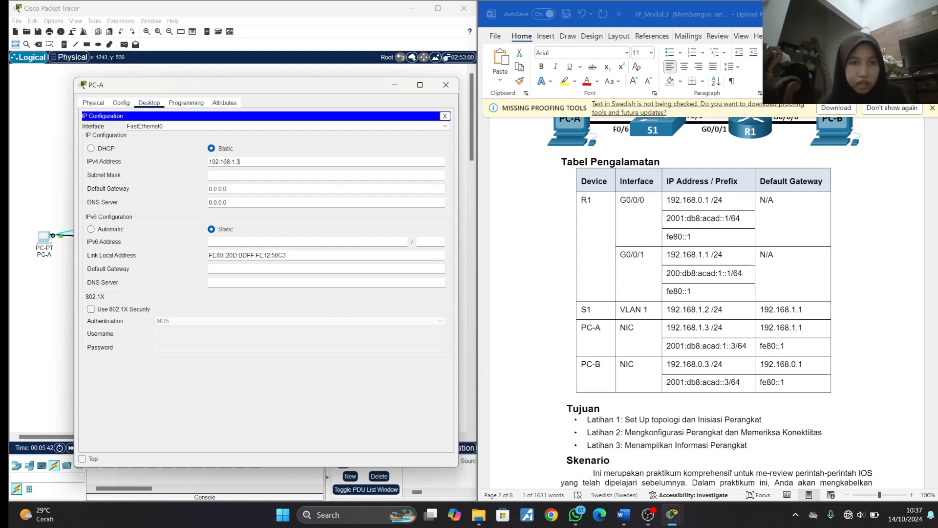
key(Tab)
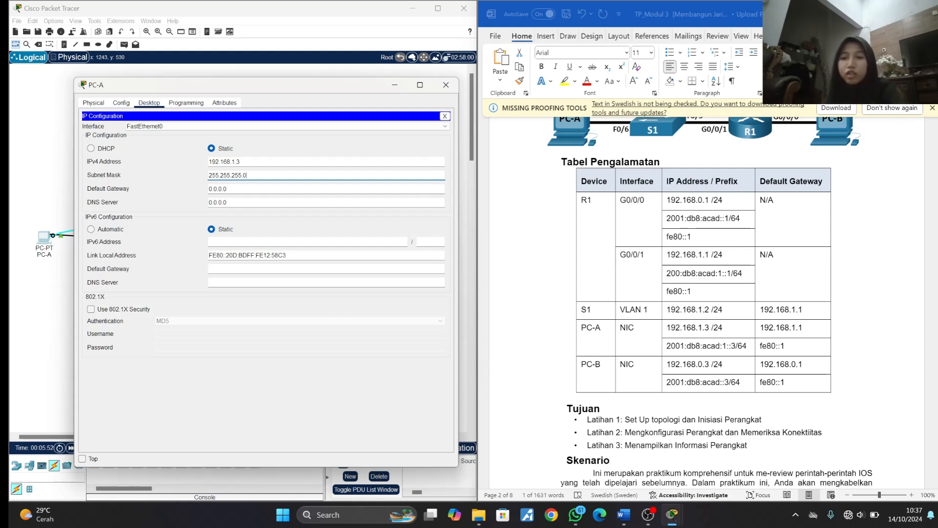
- Set PC-A's IPv4 default gateway to 192.168.1.1 according to the addressing table
scroll(684, 324, down, 2)
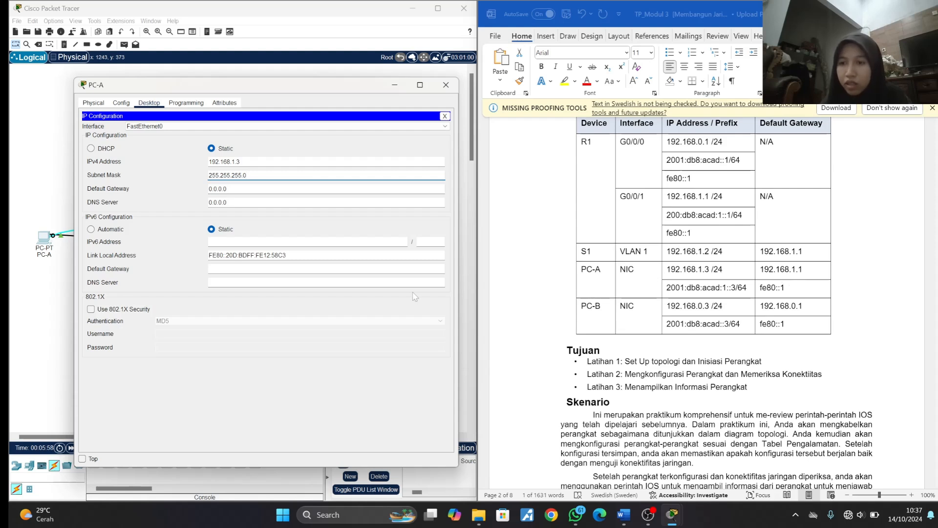
drag(228, 189, 208, 190)
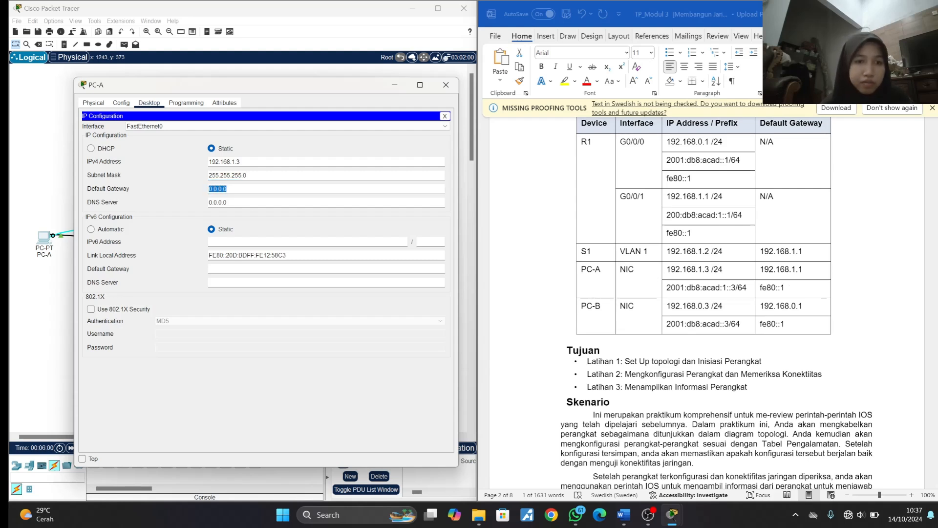
text(192)
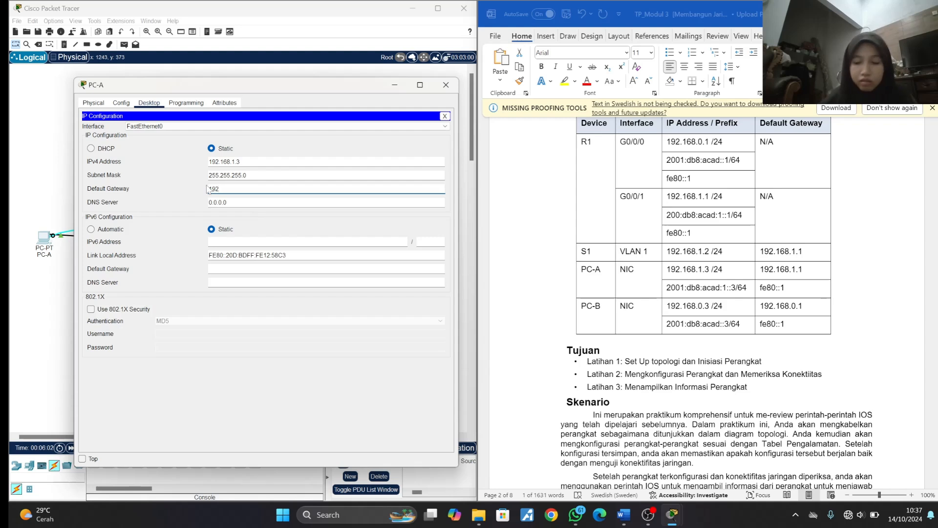
text(.168)
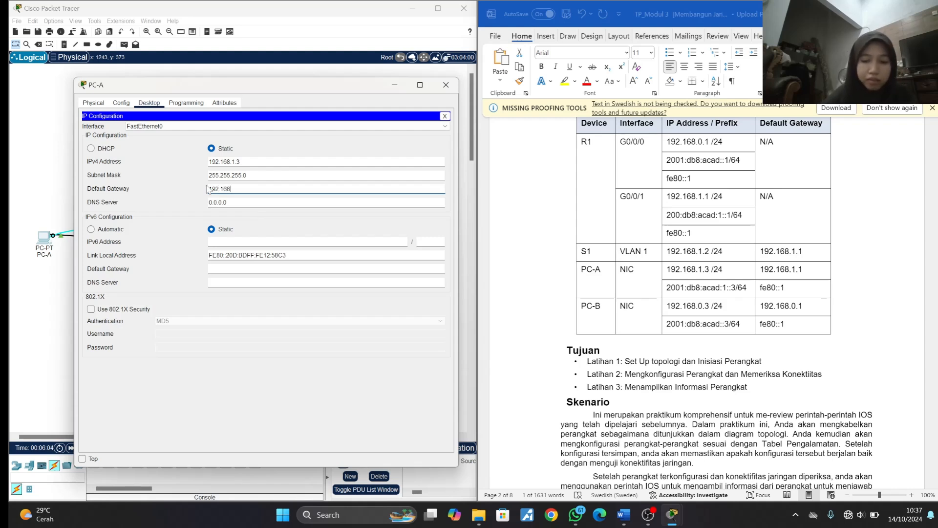
text(.1.)
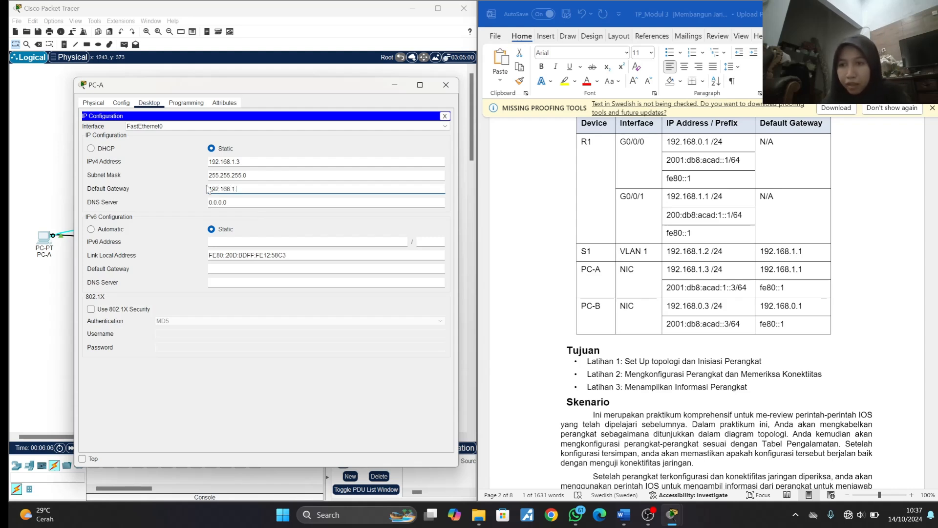
text(1)
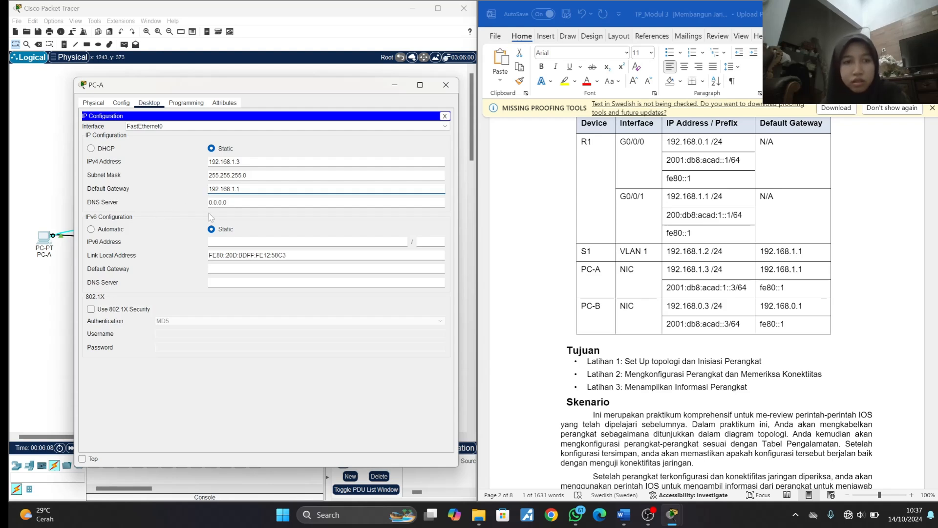
- Copy PC-A's IPv6 address 2001:db8:acad:1::3/64 from the module's addressing table
click(254, 242)
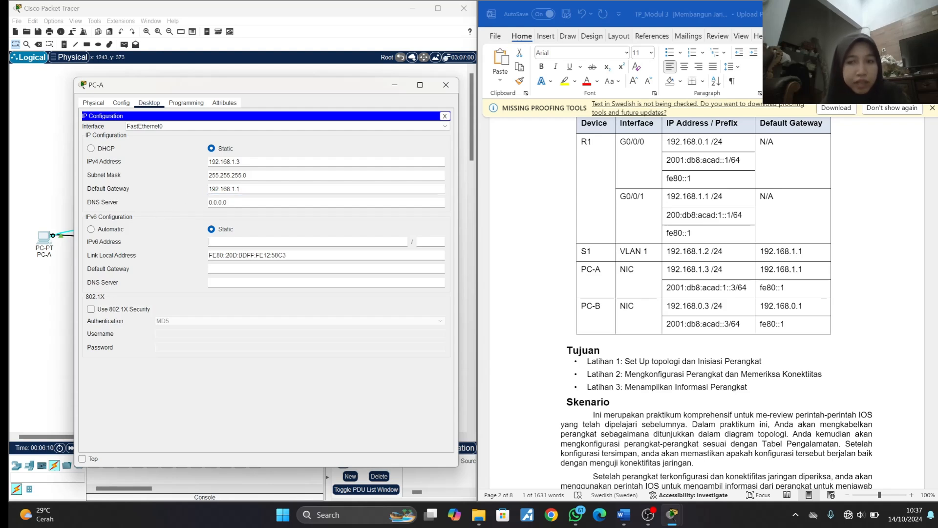
double_click(687, 269)
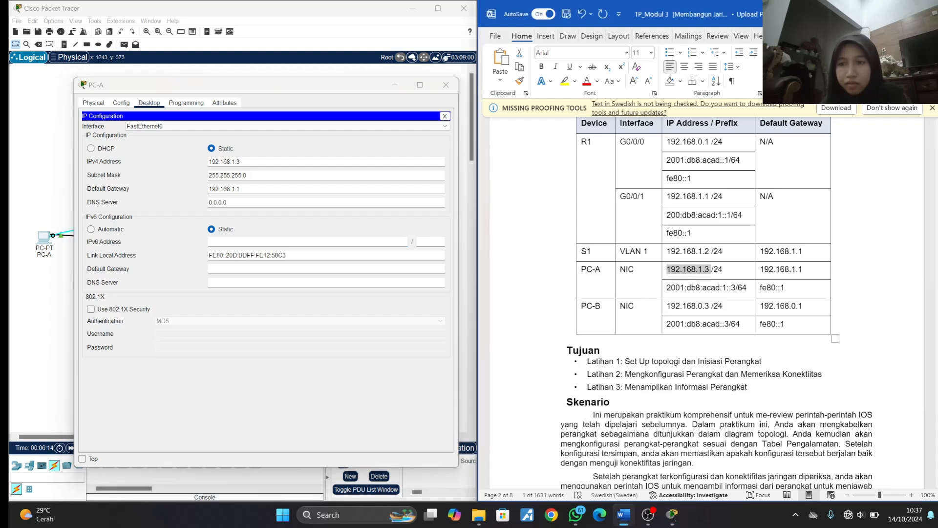
click(748, 288)
drag(747, 288, 617, 295)
key(ctrl+c)
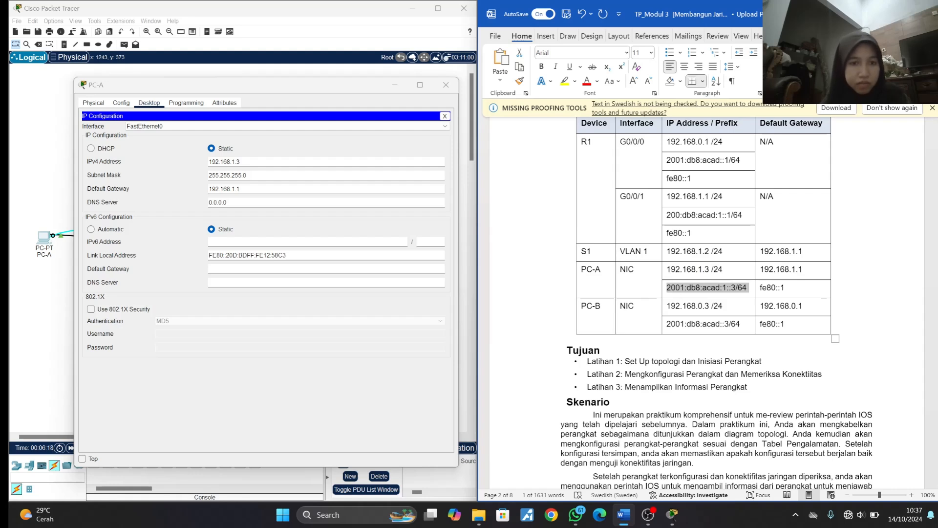
- Set PC-A's IPv6 address to 2001:db8:acad:1::3 with prefix length 64 and close its window
click(303, 241)
key(ctrl+v)
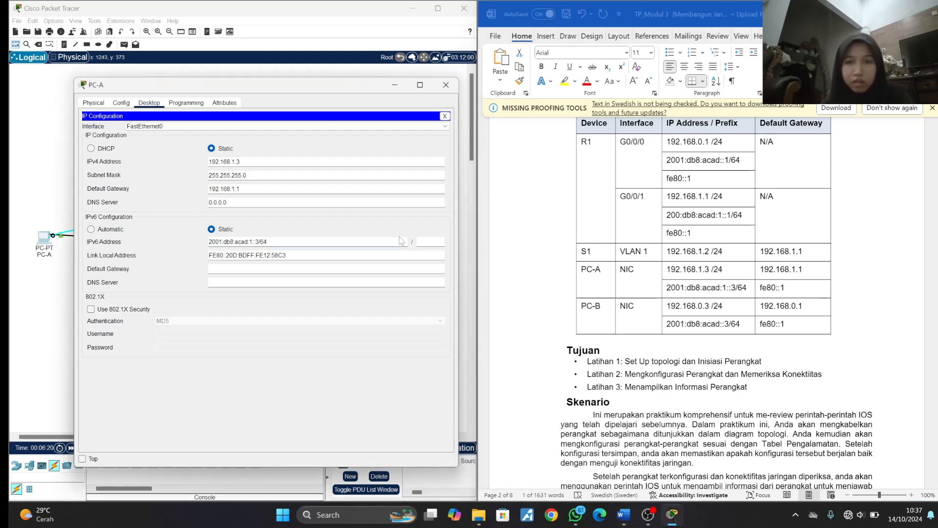
key(BackSpace)
key(BackSpace)
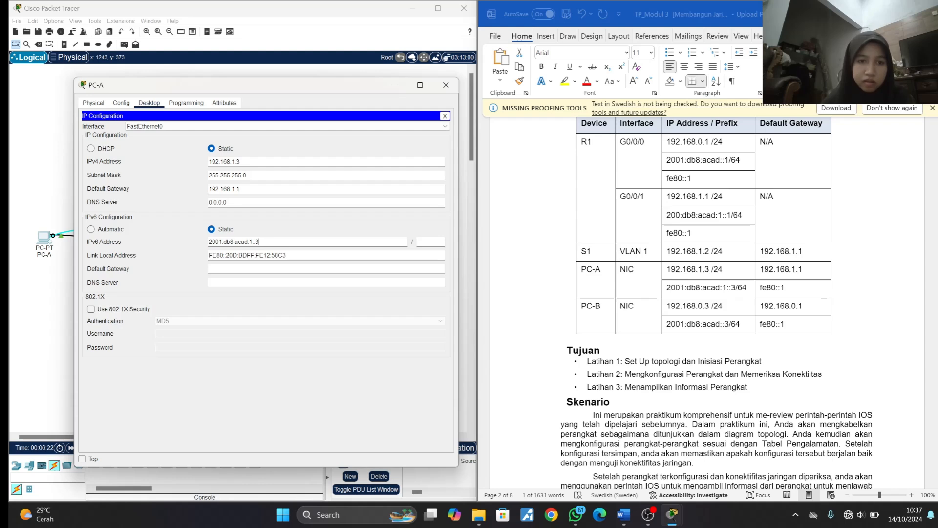
click(428, 241)
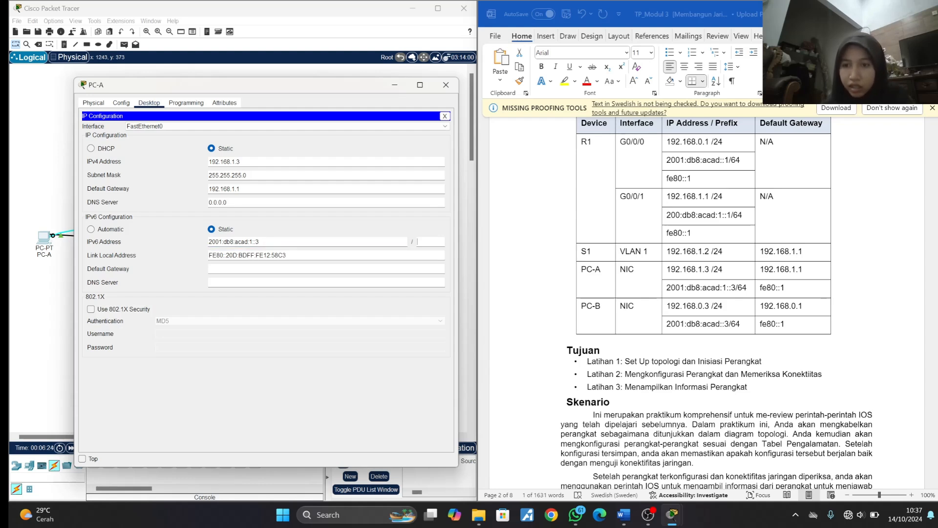
text(6)
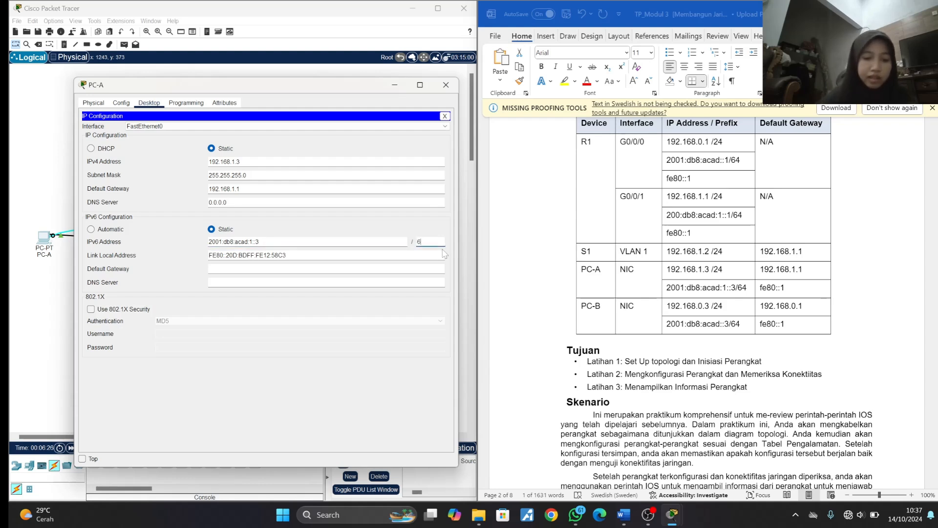
text(4)
click(274, 386)
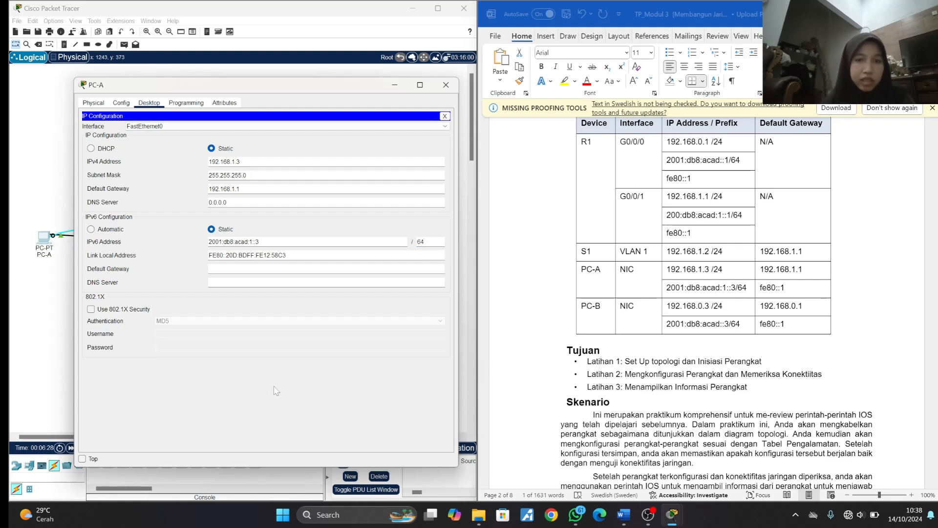
click(446, 86)
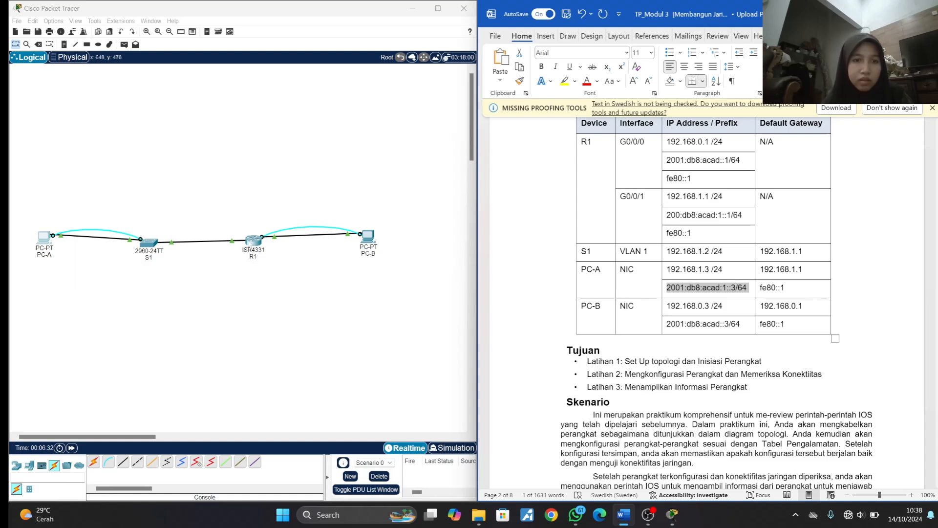
- Open PC-B's IP Configuration and place its window so the module's addressing table stays visible
click(369, 244)
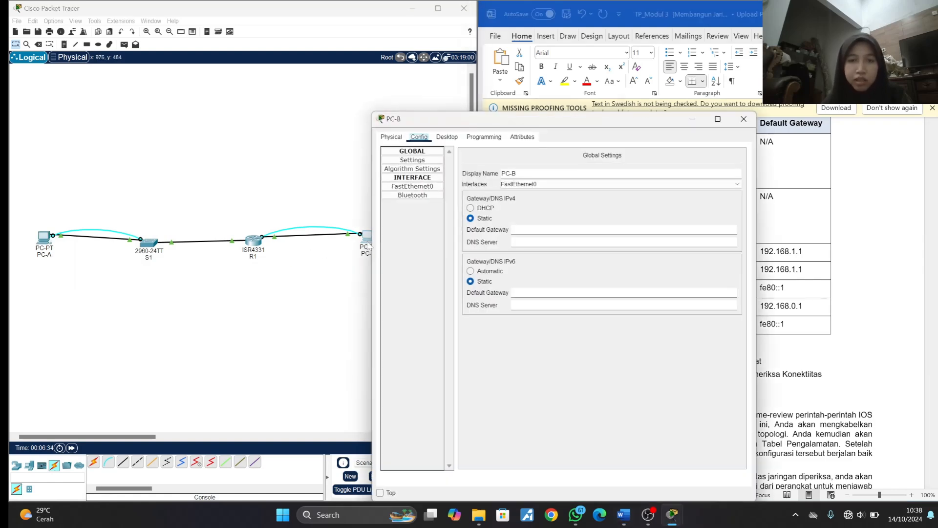
click(447, 136)
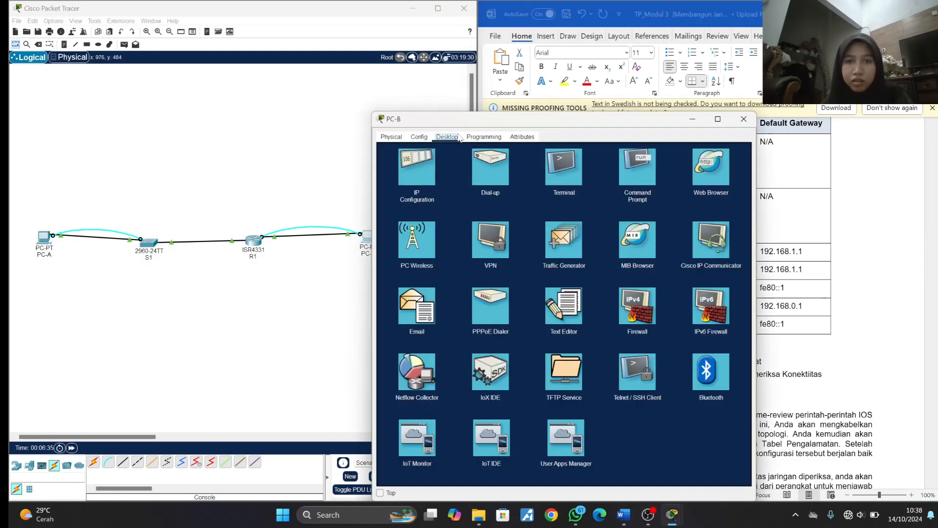
click(412, 163)
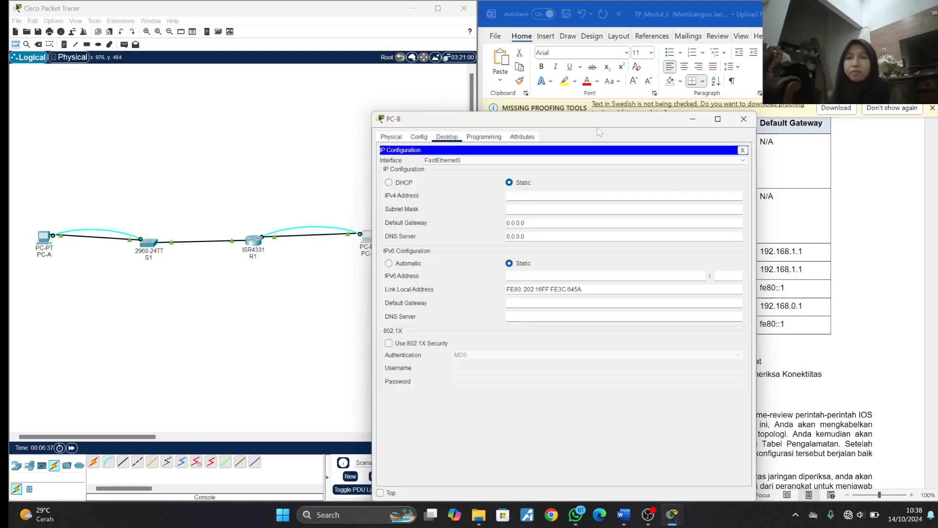
drag(599, 124, 323, 95)
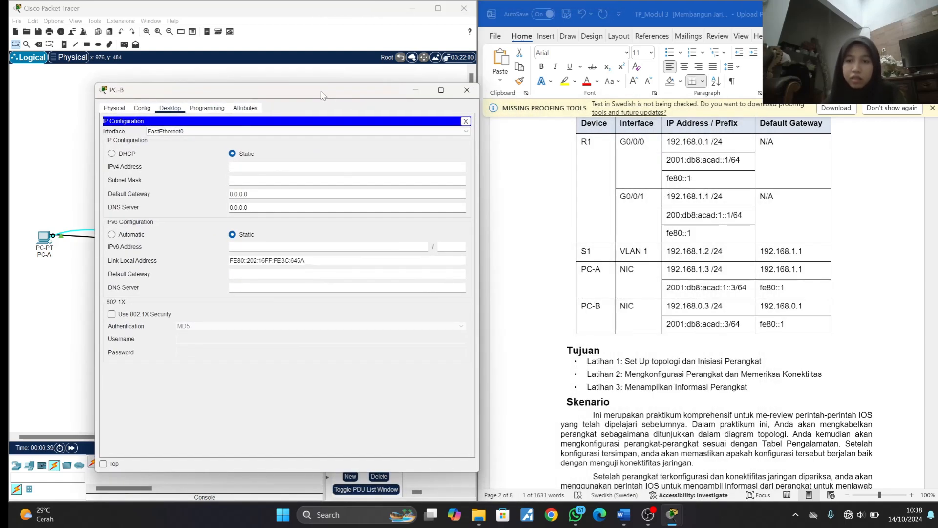
- Set PC-B's IPv4 address to 192.168.0.3 with subnet mask 255.255.255.0
click(313, 166)
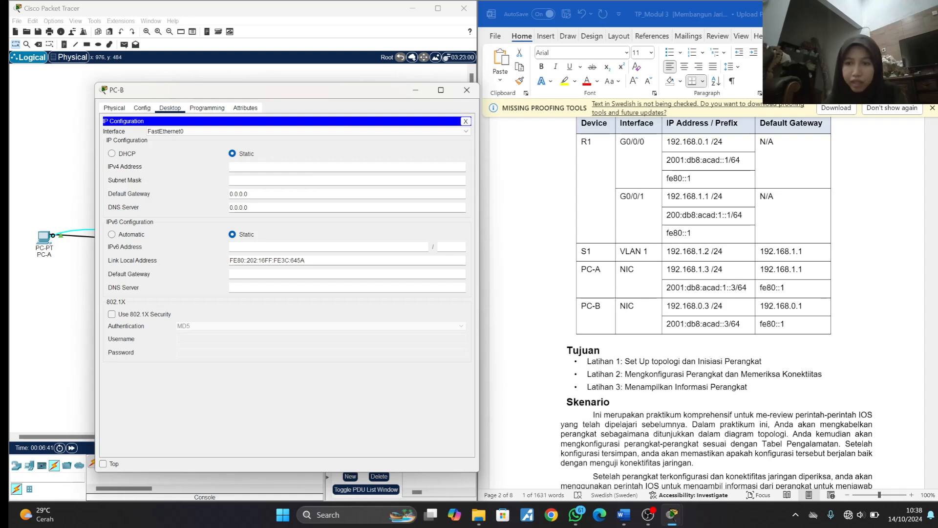
text(19)
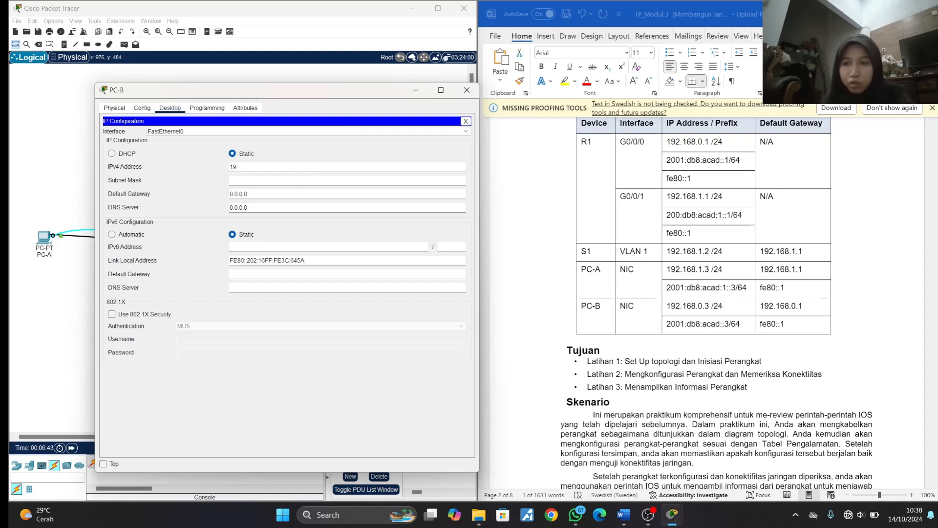
text(2.168.0.3)
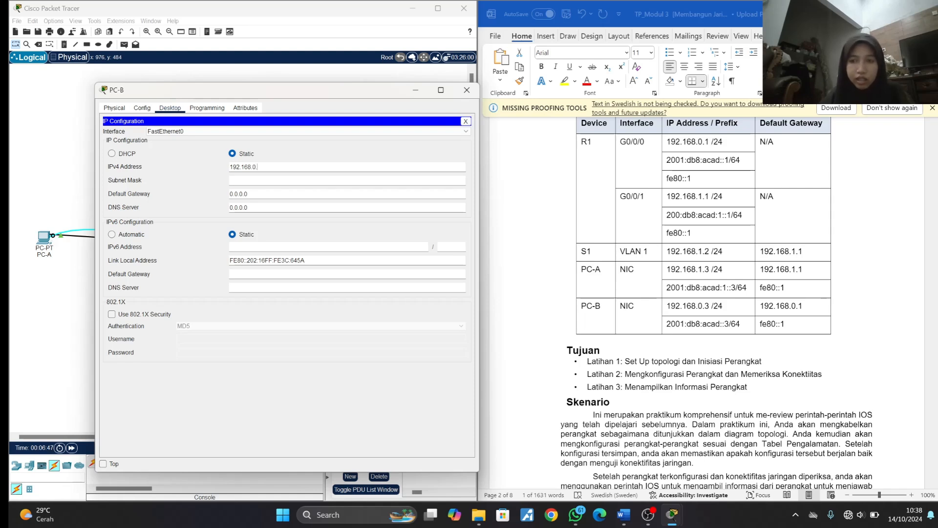
click(305, 178)
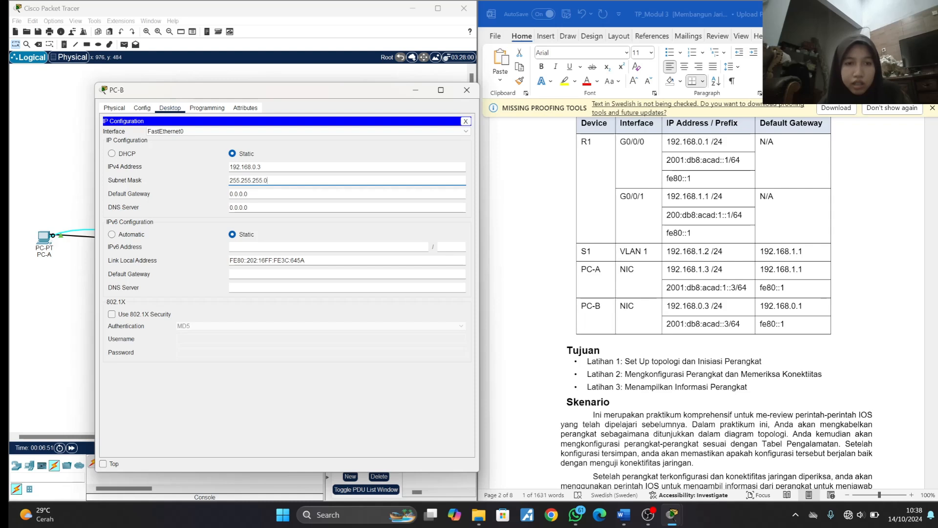
- Set PC-B's IPv4 default gateway to 192.168.0.1 according to the addressing table
click(318, 195)
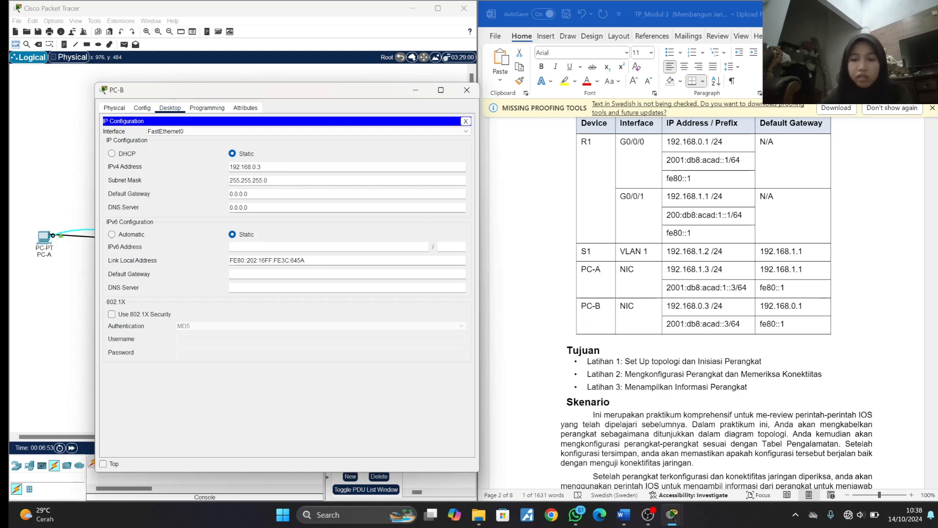
key(BackSpace)
key(BackSpace)
key(BackSpace)
key(BackSpace)
key(BackSpace)
key(BackSpace)
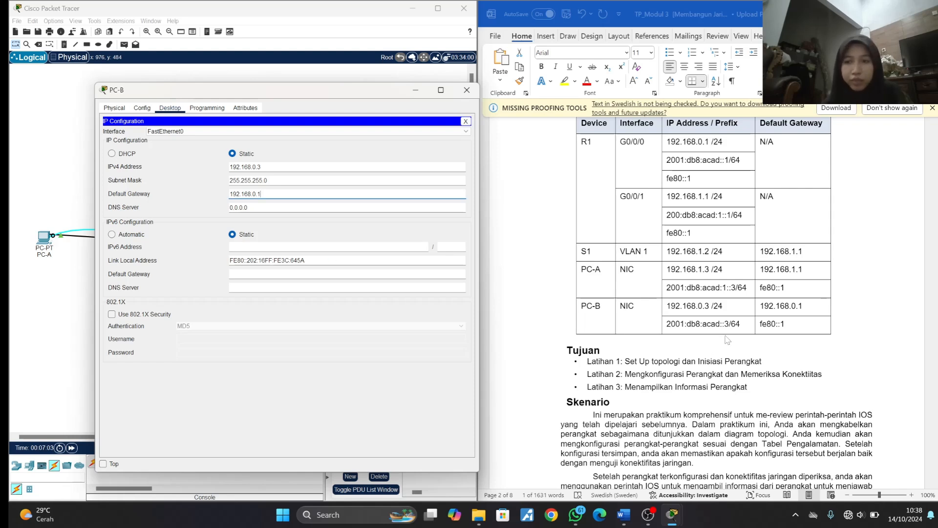
- Copy PC-B's IPv6 address from the addressing table, enter it as 2001:db8:acad::3 with prefix length 64, and close PC-B's window
click(726, 337)
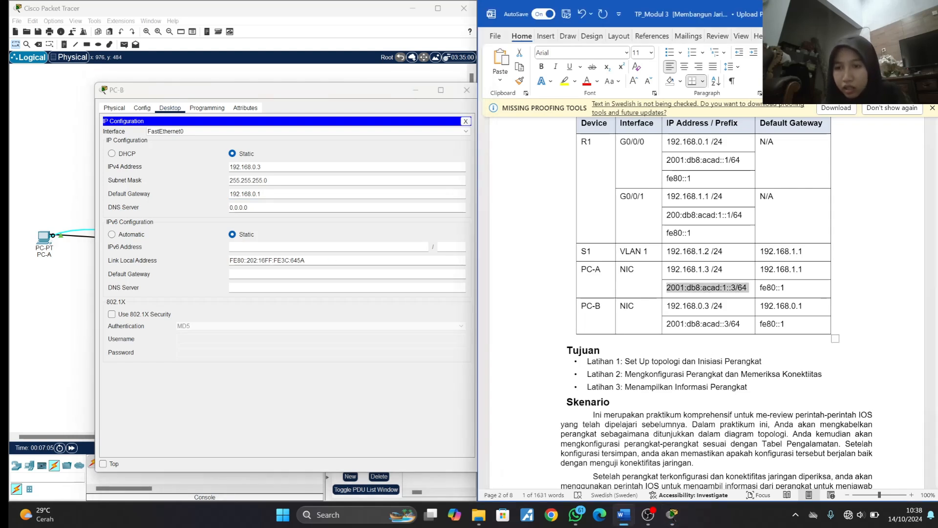
drag(730, 324, 667, 323)
key(ctrl+c)
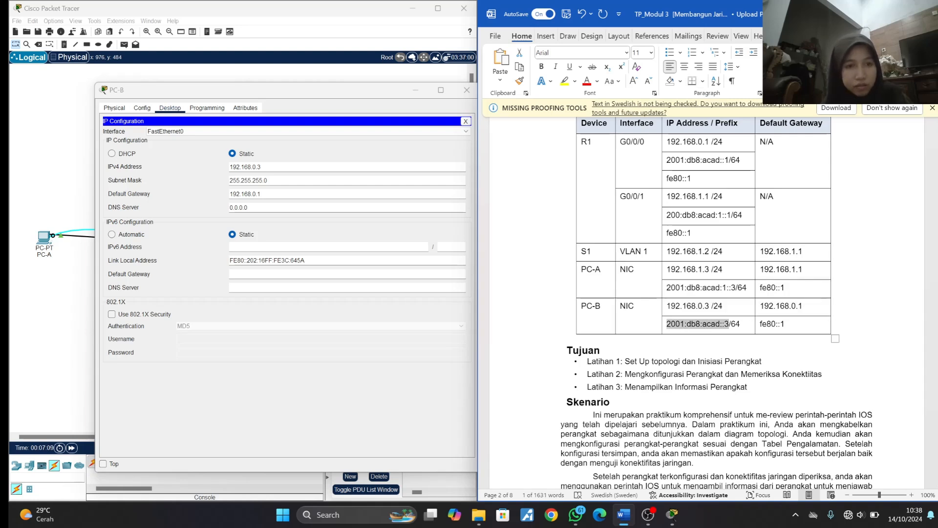
click(264, 247)
key(ctrl+v)
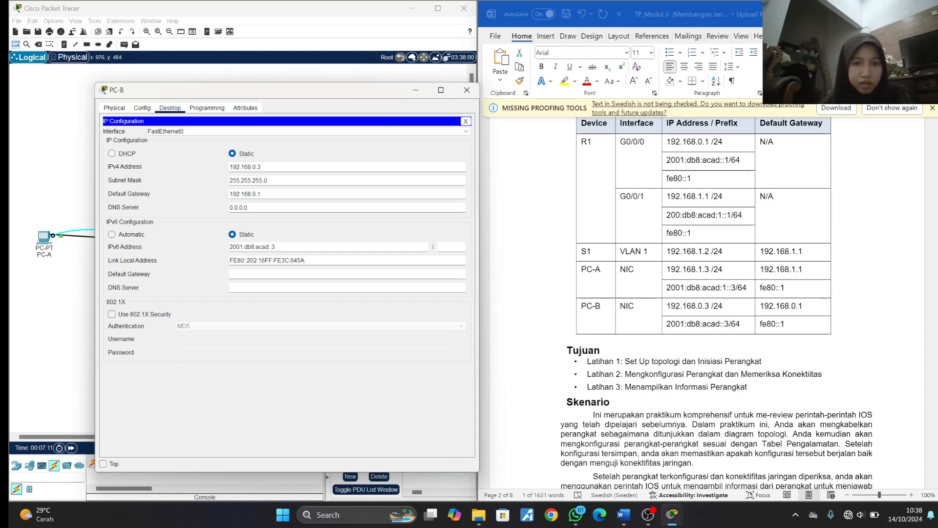
click(451, 246)
text(64)
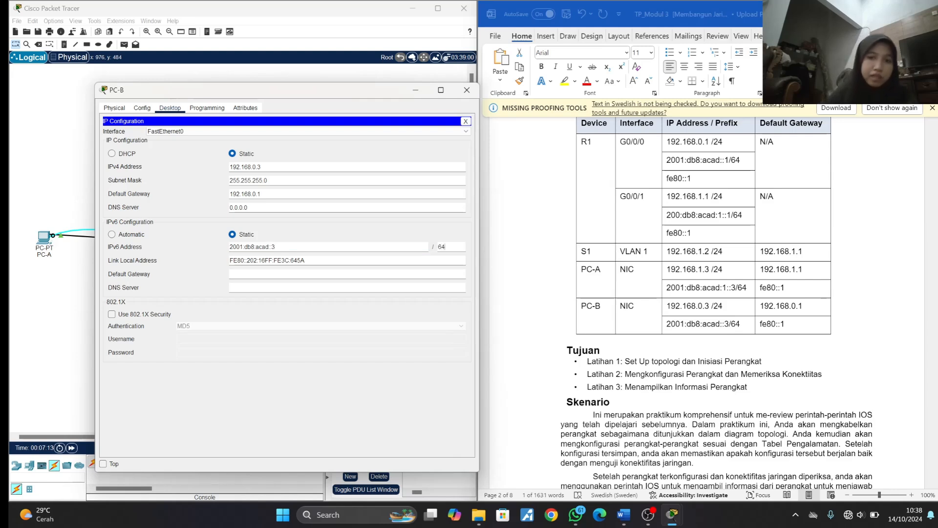
click(467, 90)
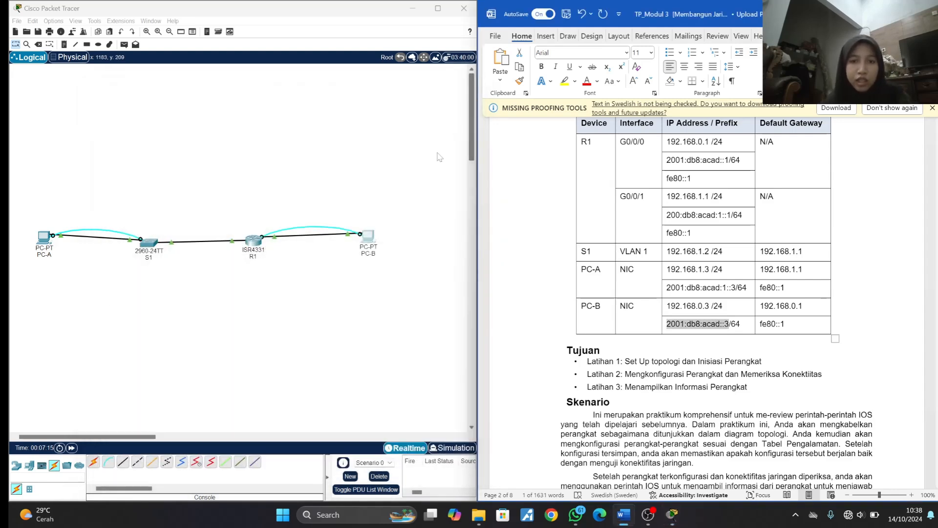
- Check the ping instruction in Latihan 2, Langkah 1, and open PC-A's Command Prompt beside the module document
scroll(716, 303, down, 20)
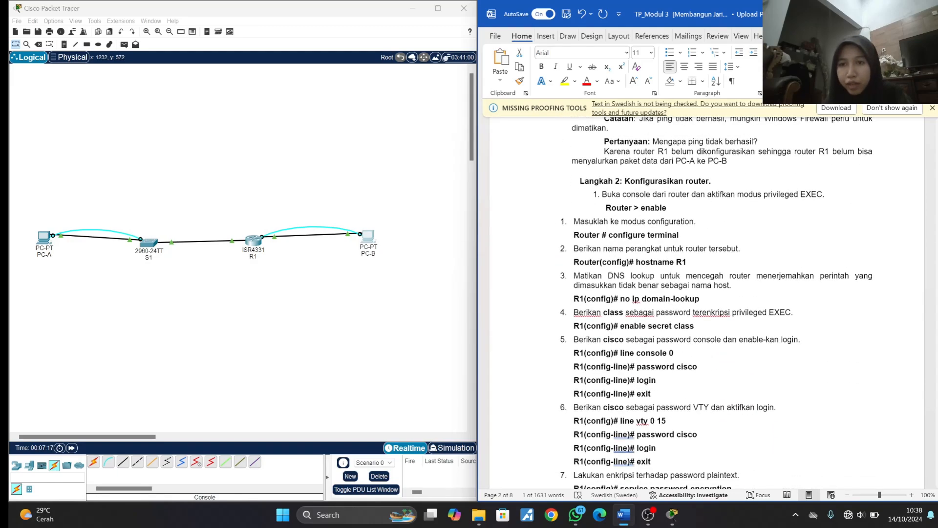
scroll(707, 310, up, 10)
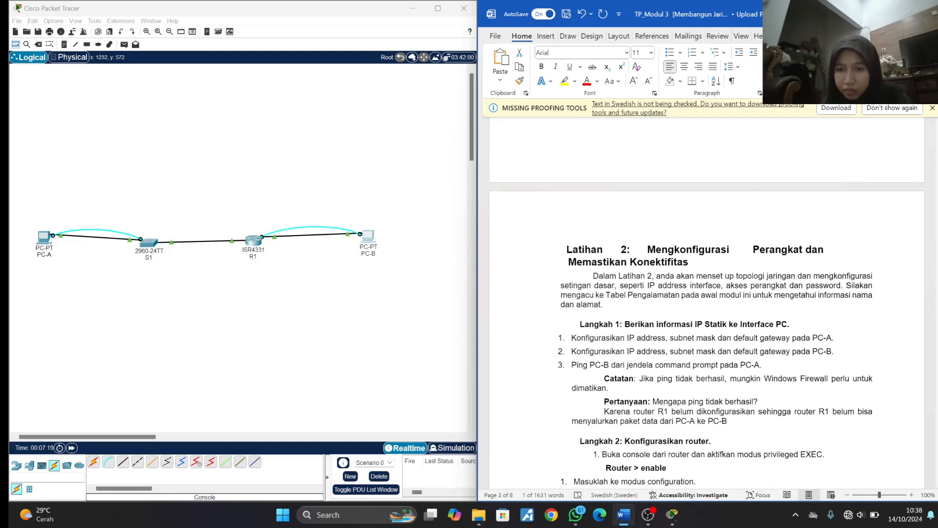
drag(572, 365, 775, 375)
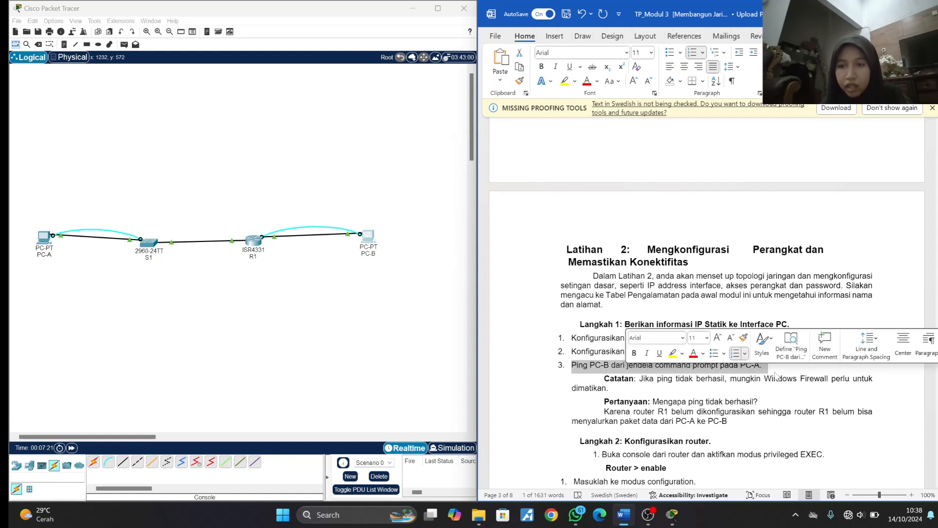
click(775, 375)
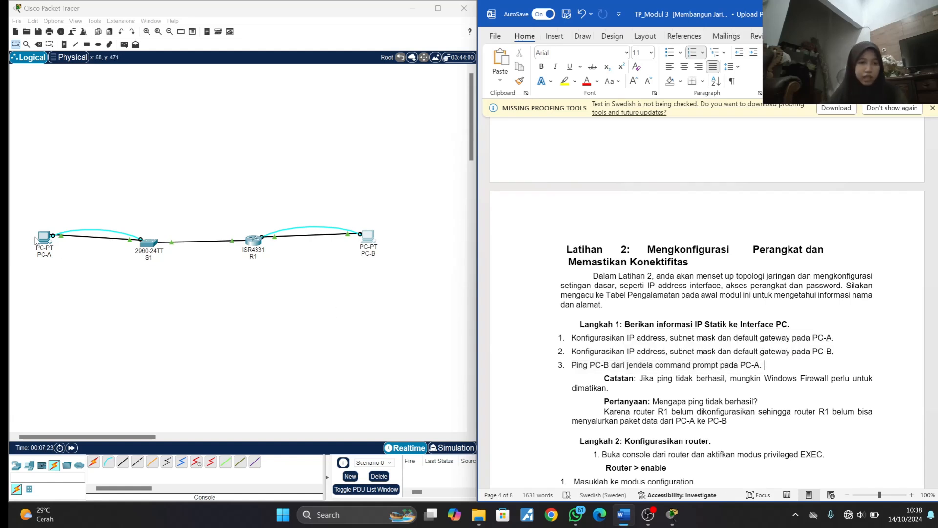
click(55, 225)
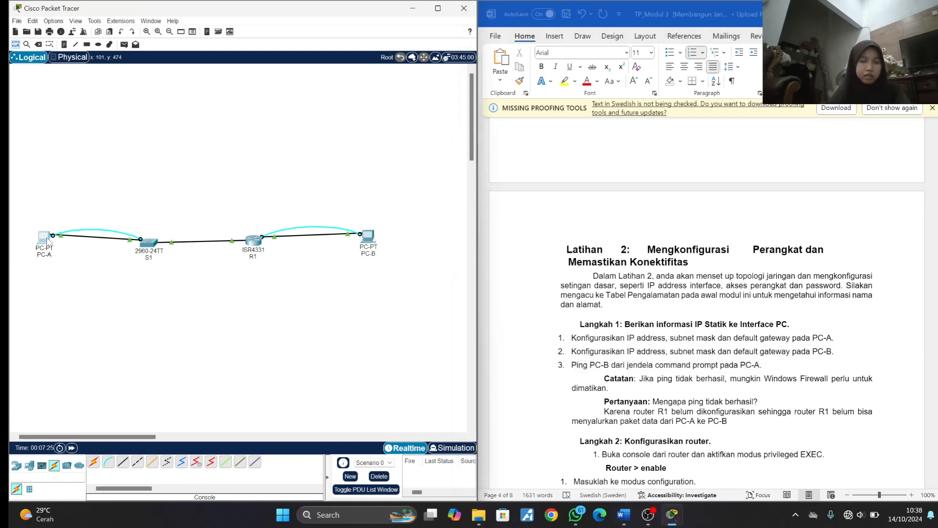
click(44, 237)
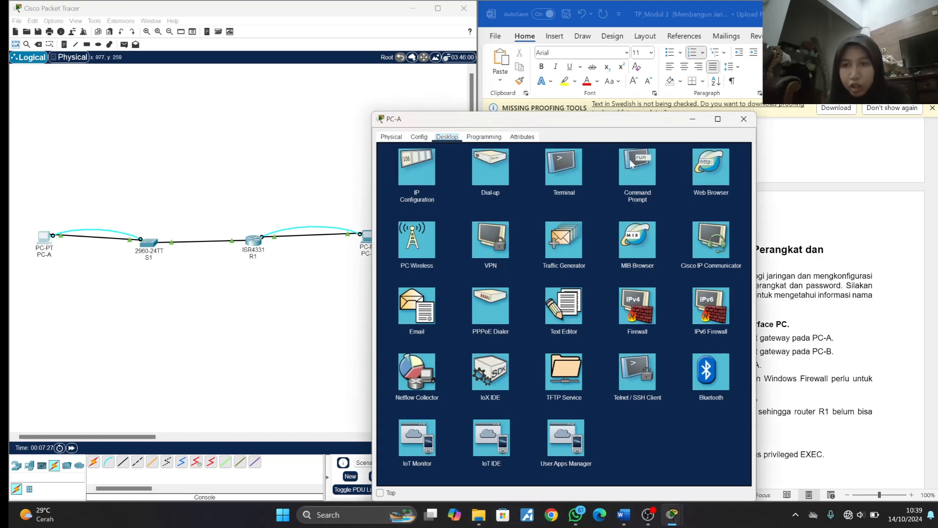
click(635, 188)
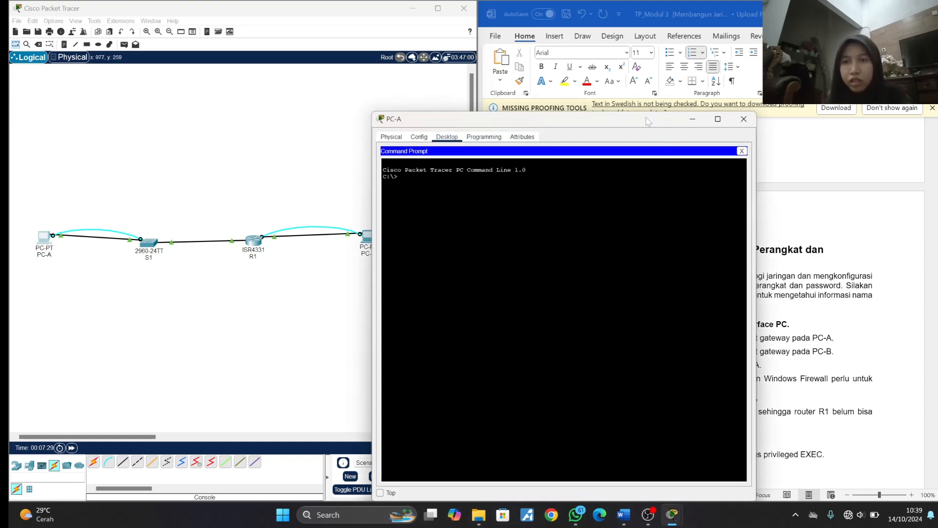
drag(646, 119, 356, 89)
- Look up PC-B in the addressing table and ping 192.158.0.3 from PC-A's Command Prompt
scroll(557, 131, up, 15)
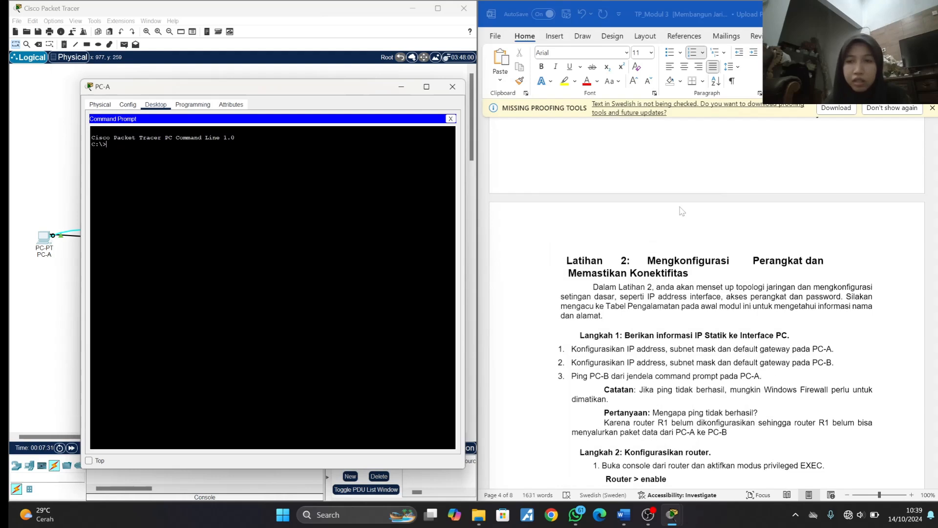
scroll(682, 211, down, 3)
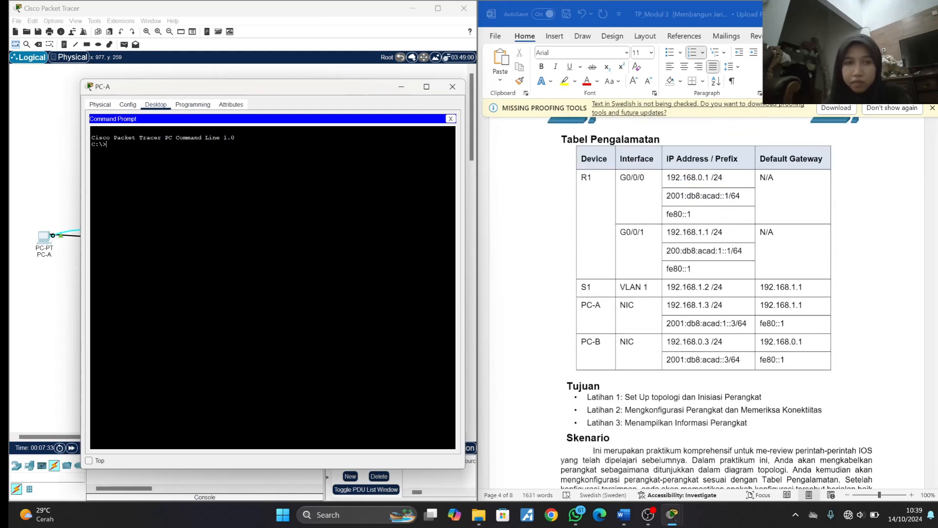
text(pi)
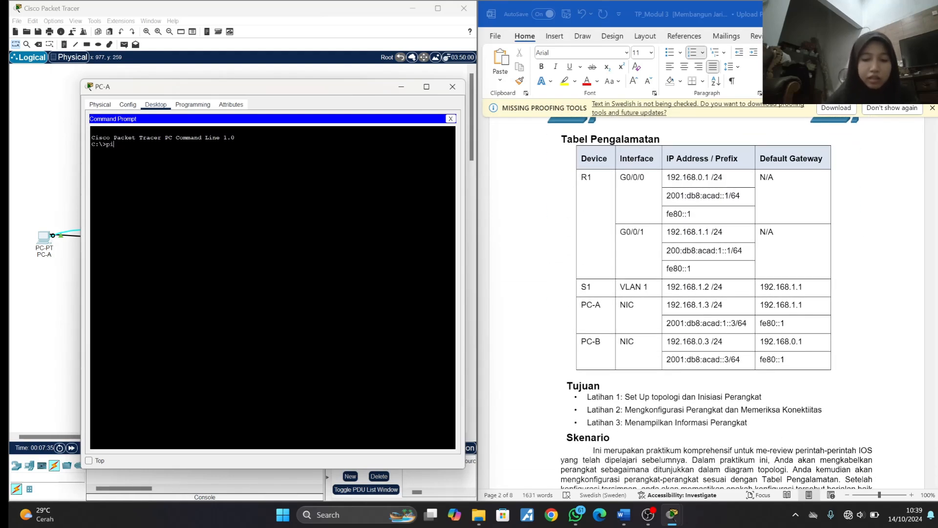
text(ng 19)
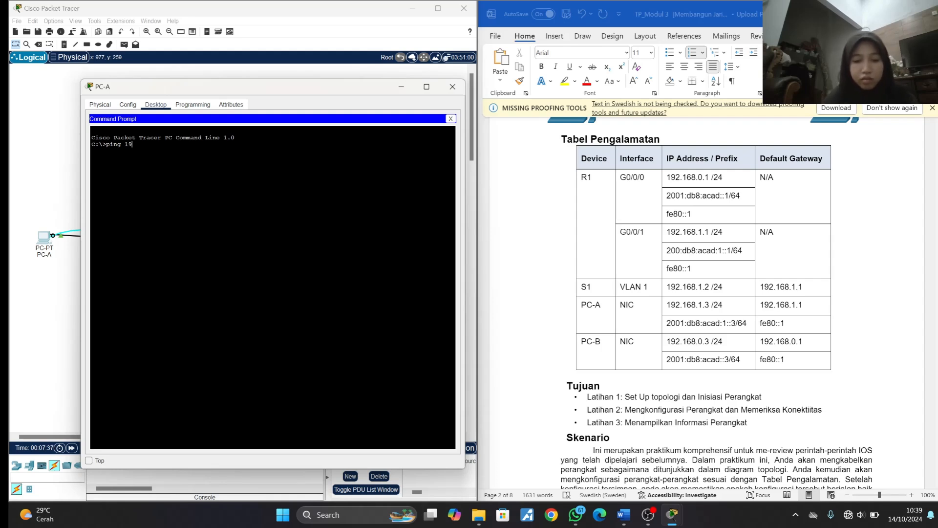
text(2.158)
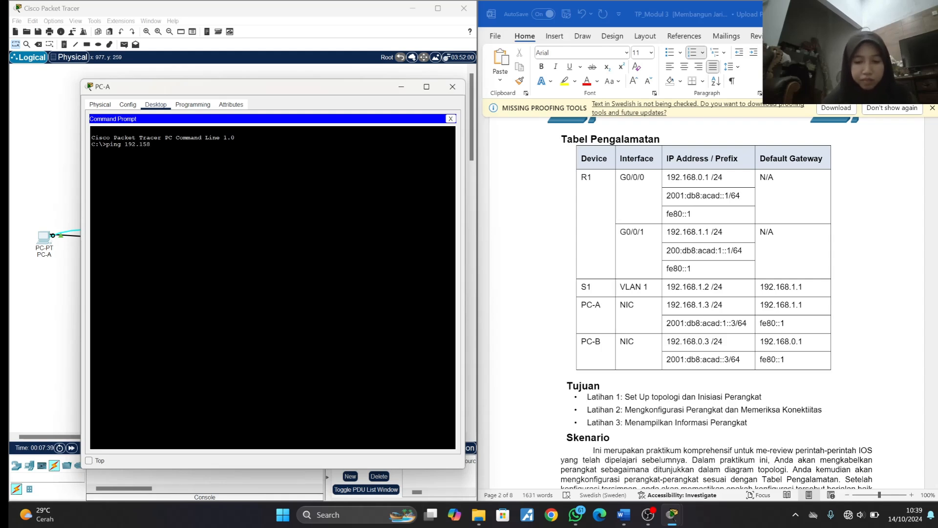
text(.0.3)
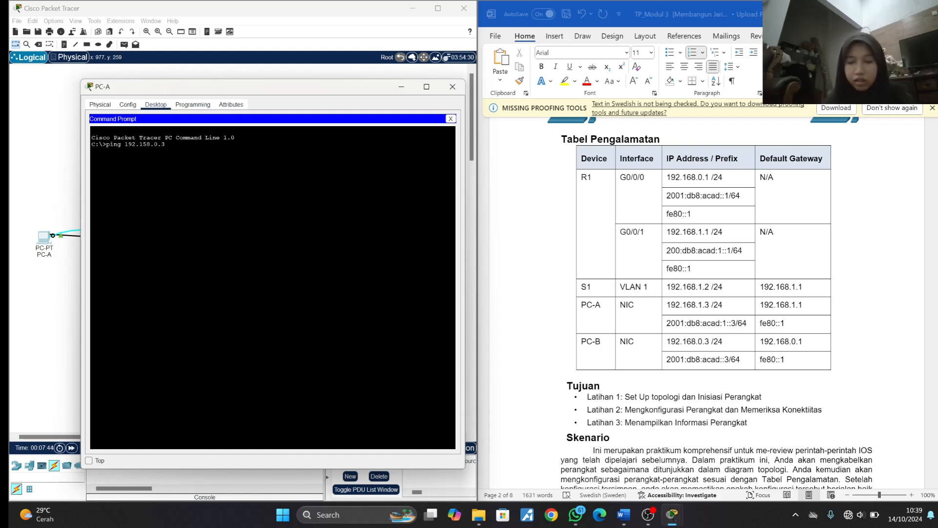
key(Return)
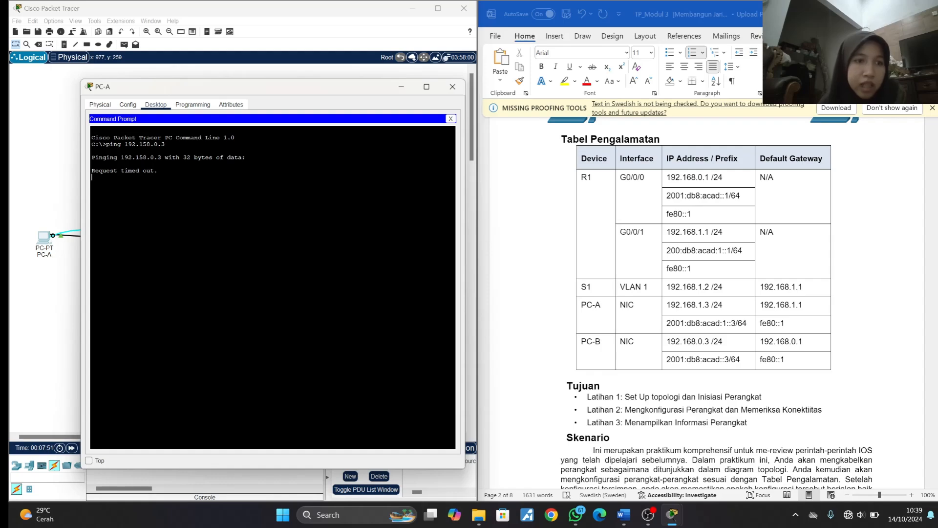
- Review the question about the ping in Latihan 2, Langkah 1, and close PC-A's window
drag(317, 87, 278, 80)
scroll(686, 332, down, 15)
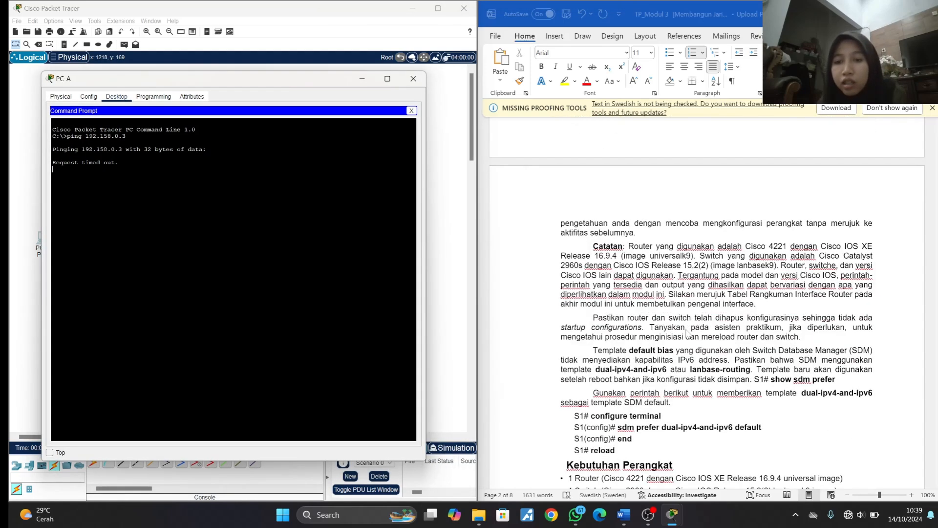
scroll(687, 332, down, 10)
scroll(687, 333, up, 2)
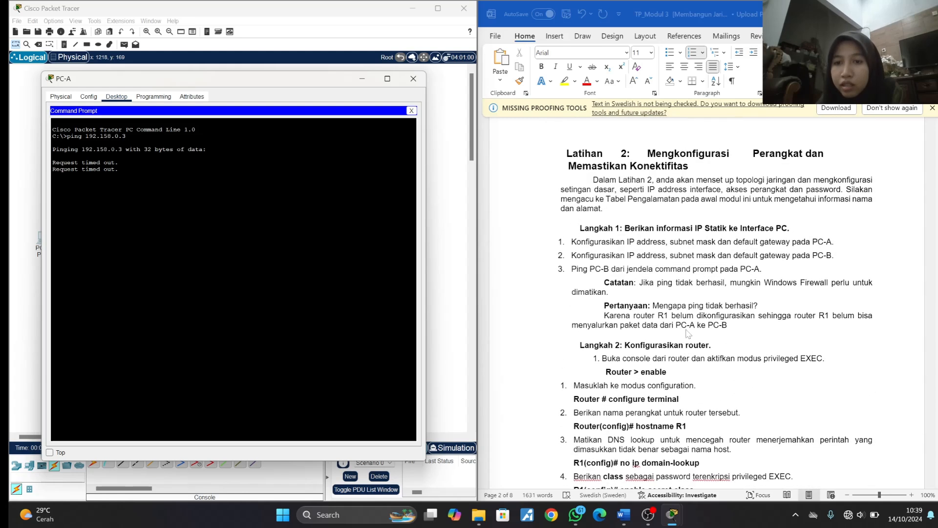
scroll(688, 334, down, 2)
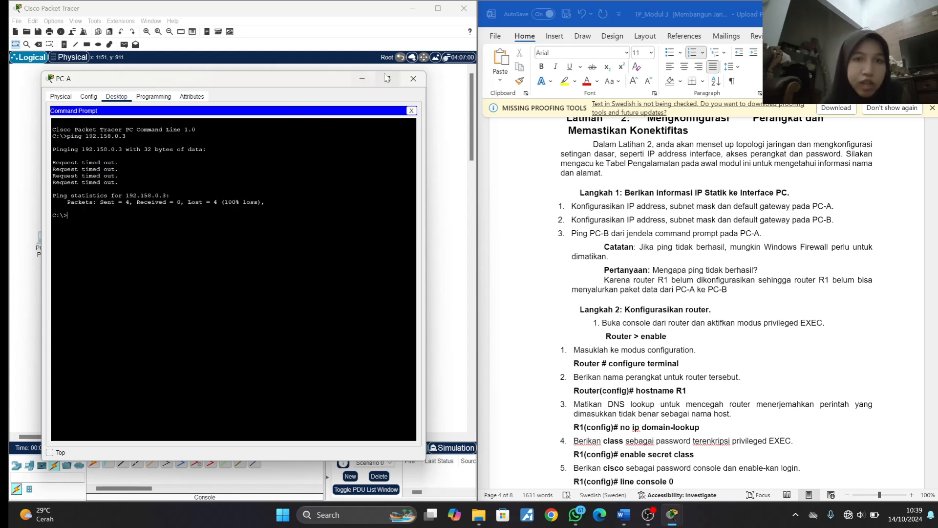
click(414, 80)
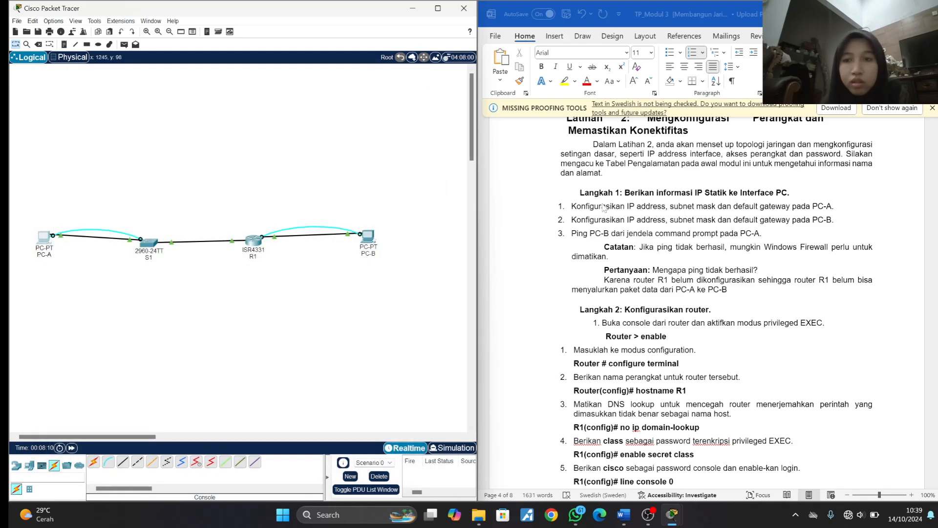
- Open a terminal session from PC-B to router R1 with the default port settings, following Langkah 2 of the module
scroll(651, 300, down, 1)
scroll(651, 300, down, 2)
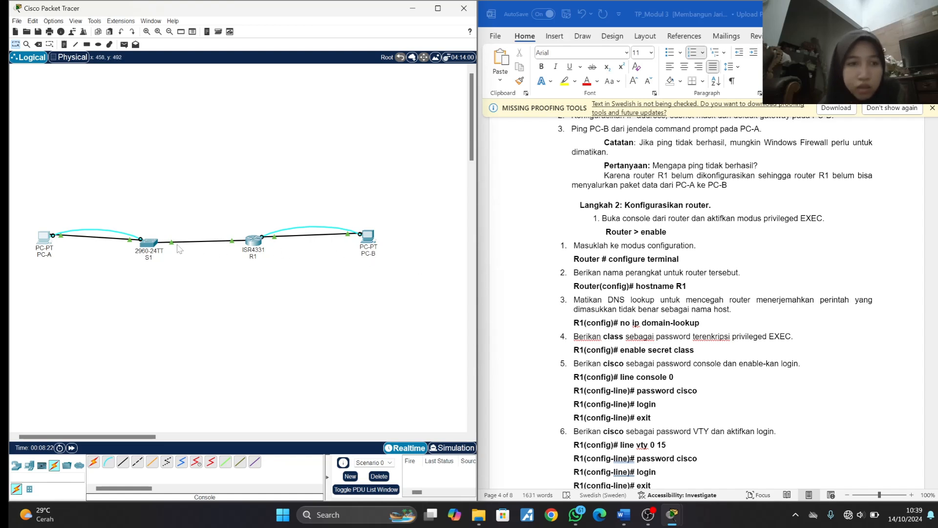
click(254, 242)
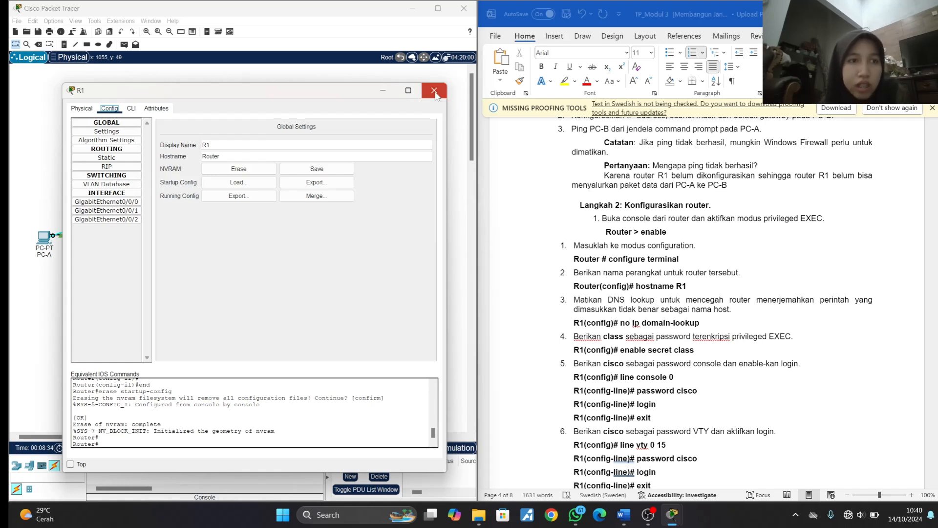
click(435, 91)
click(367, 237)
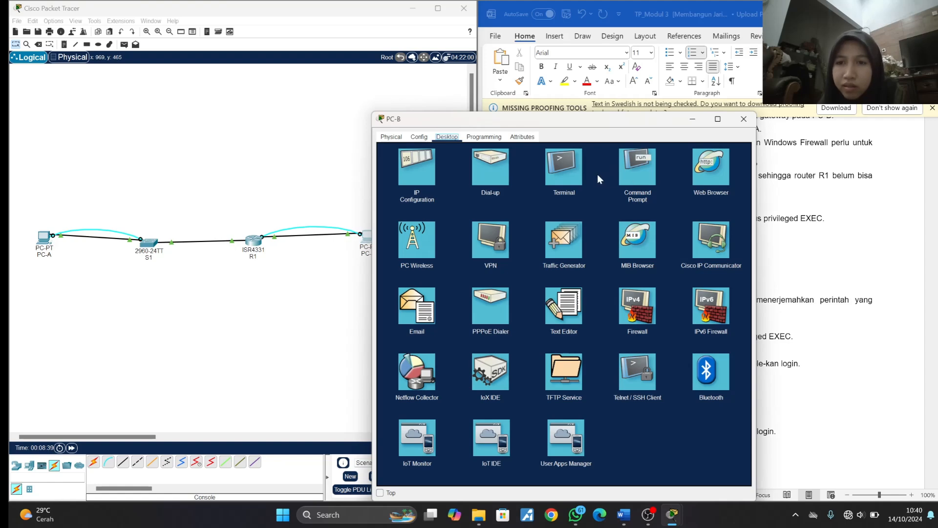
click(571, 178)
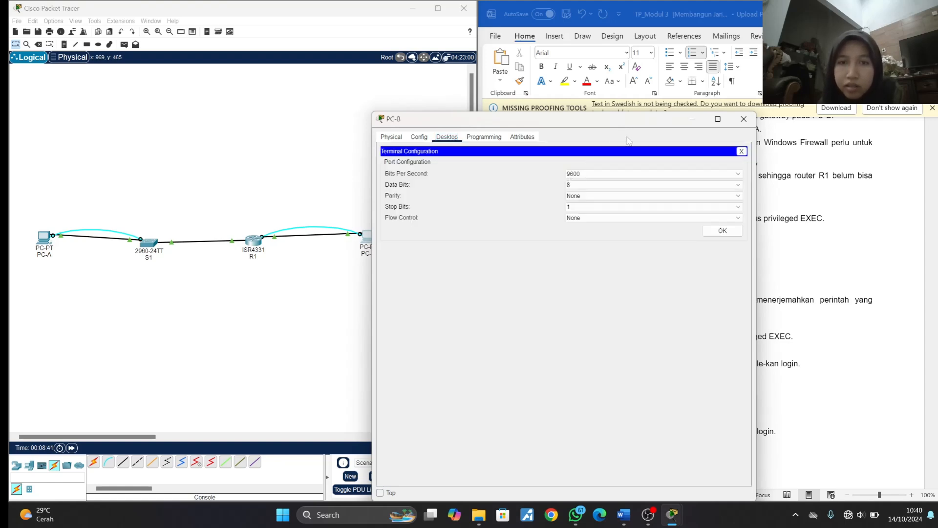
click(722, 231)
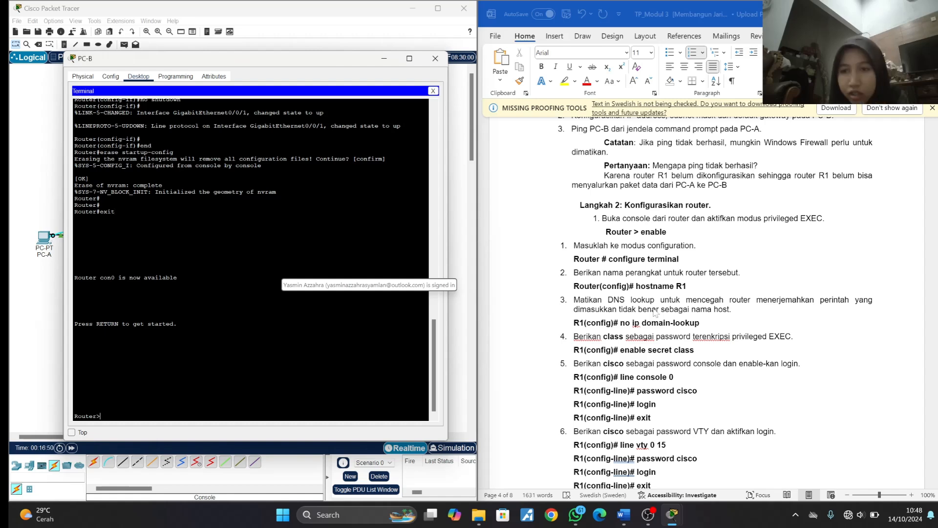
- Enter privileged EXEC mode on the router with the enable command
scroll(655, 312, down, 1)
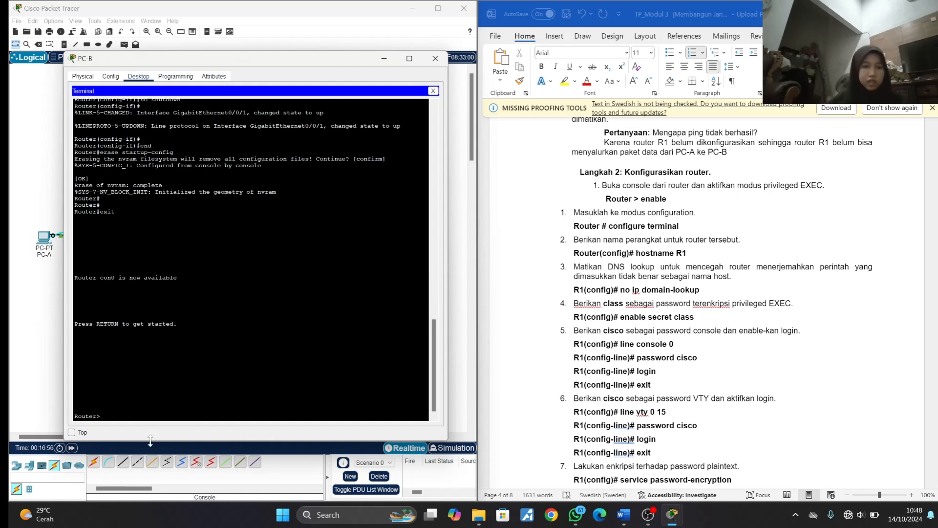
text(e)
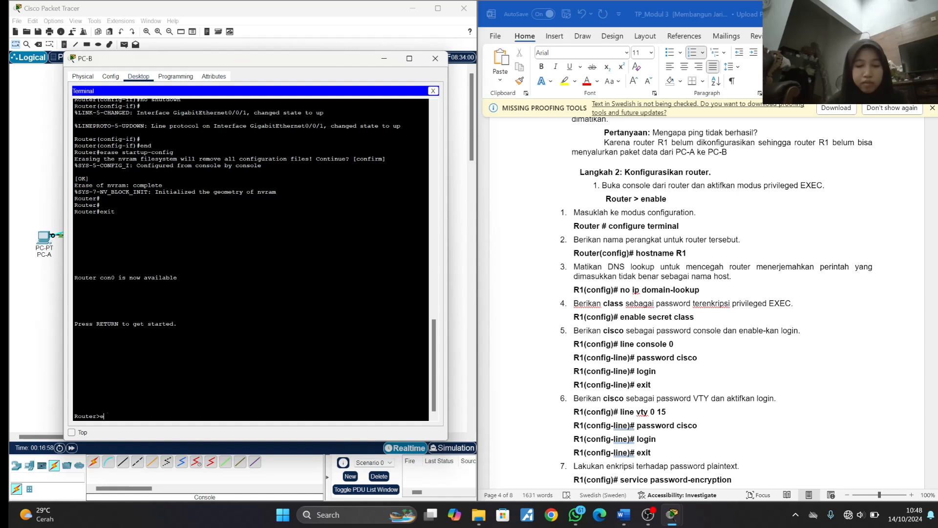
text(nable)
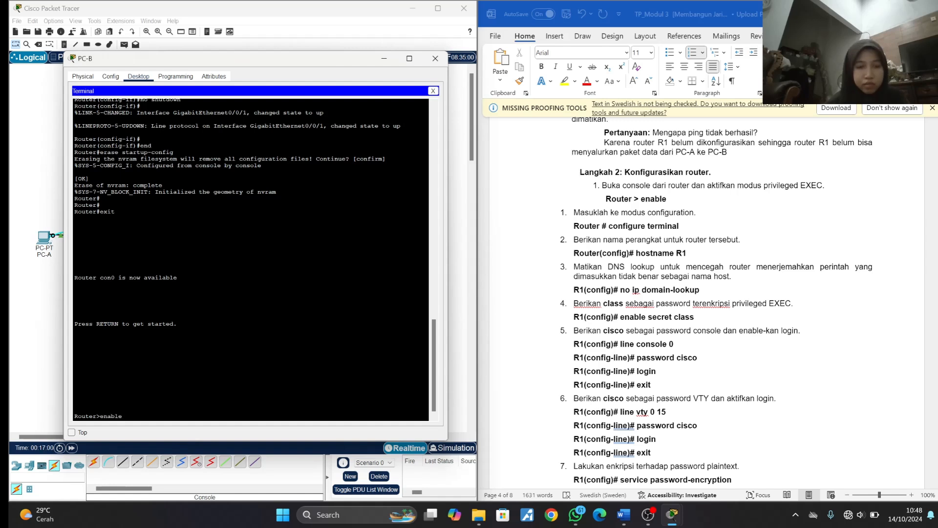
key(Return)
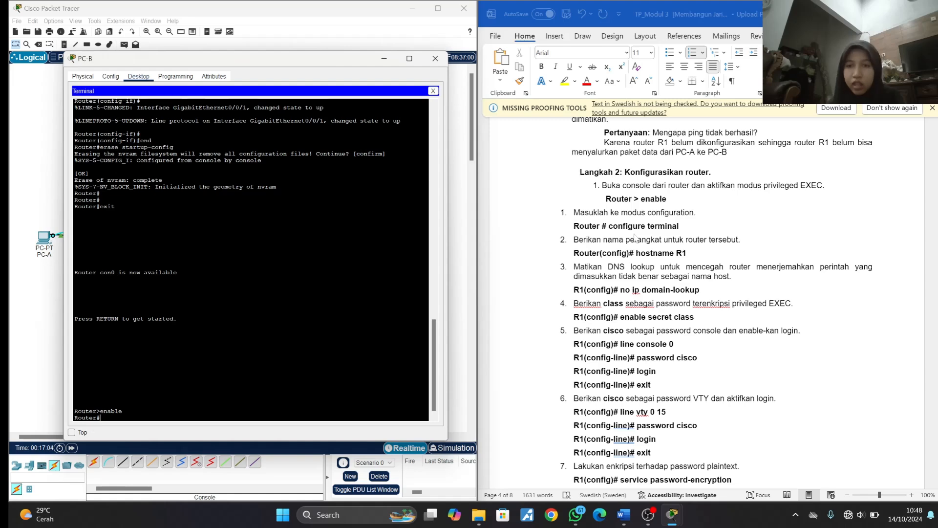
- Enter global configuration mode with configure terminal and set the router's hostname to R1
scroll(691, 139, down, 1)
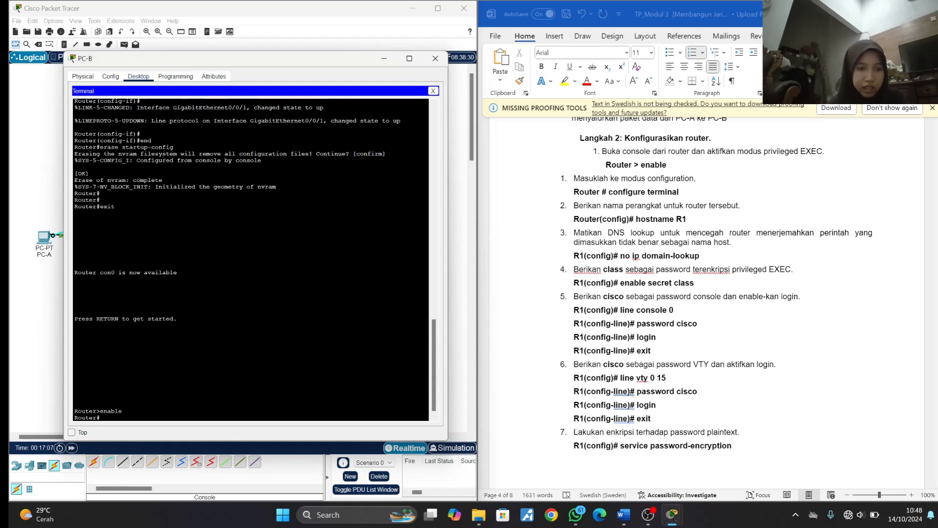
text(co)
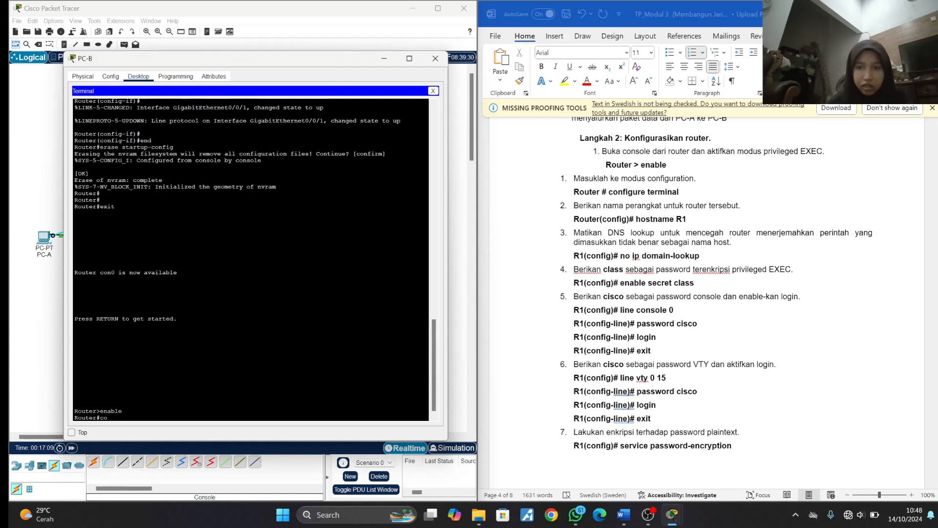
text(nfigure ter)
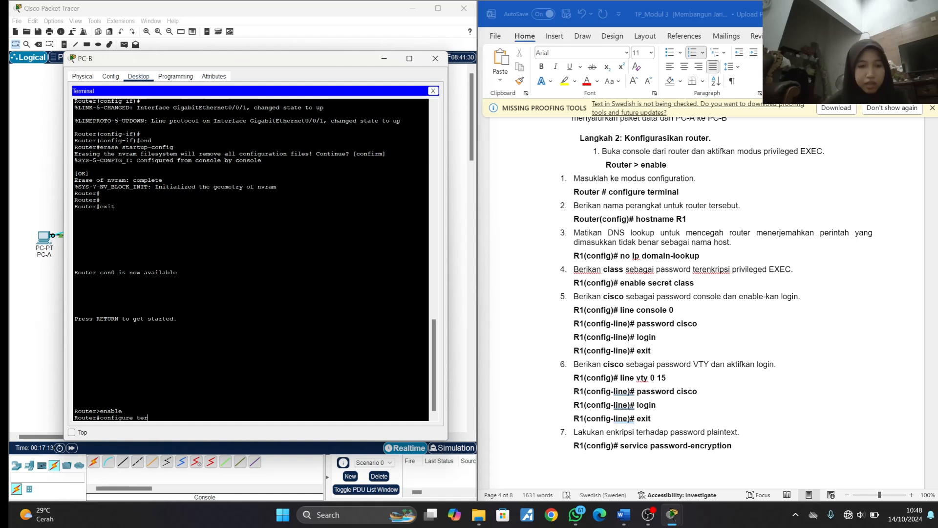
text(minal)
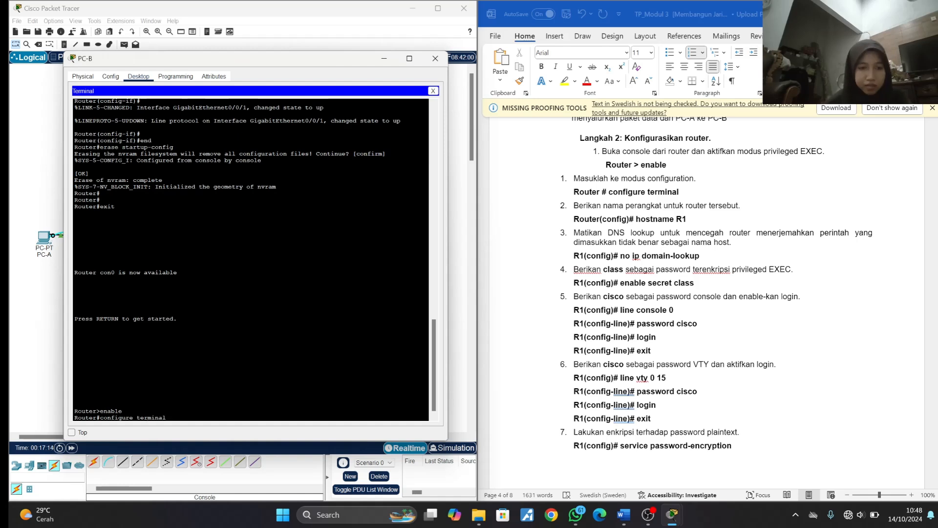
key(Return)
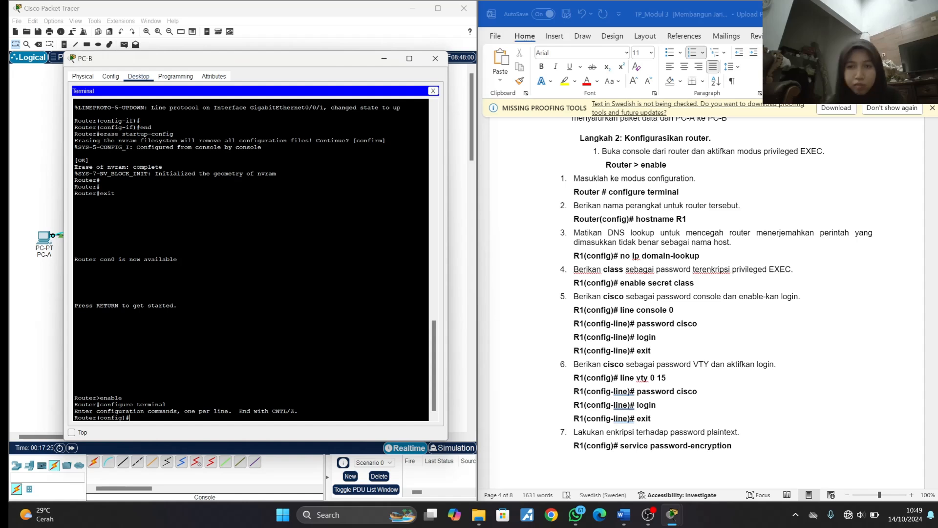
text(host)
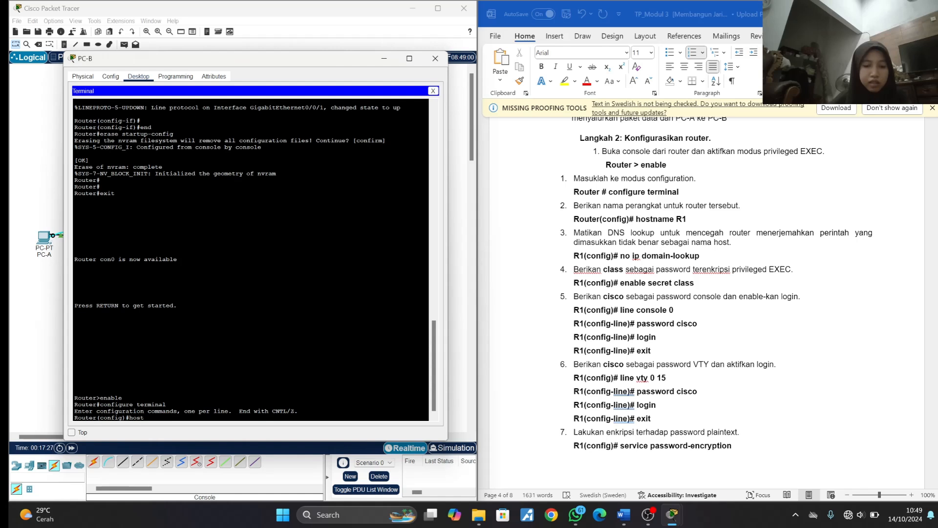
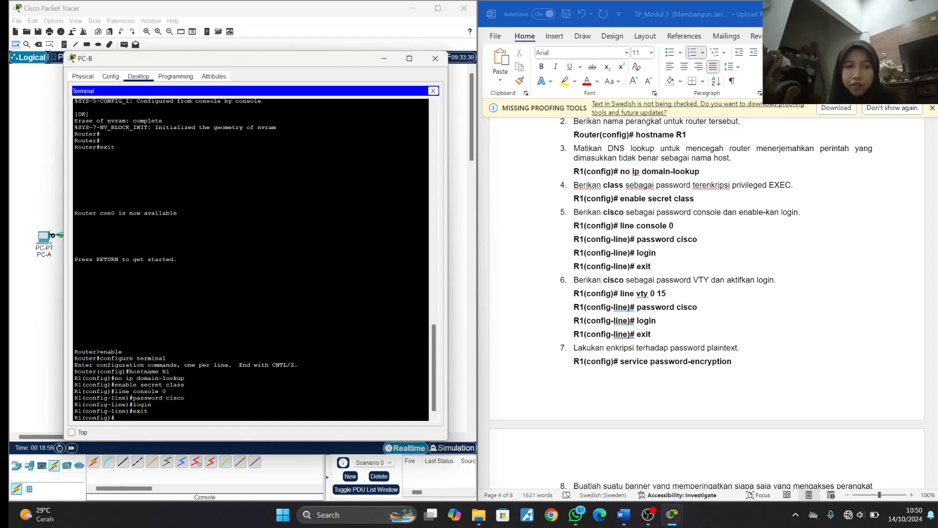
- Configure R1's VTY lines 0 to 15 with the password given in the module, enable login, and exit line configuration
text(line vty 0 15)
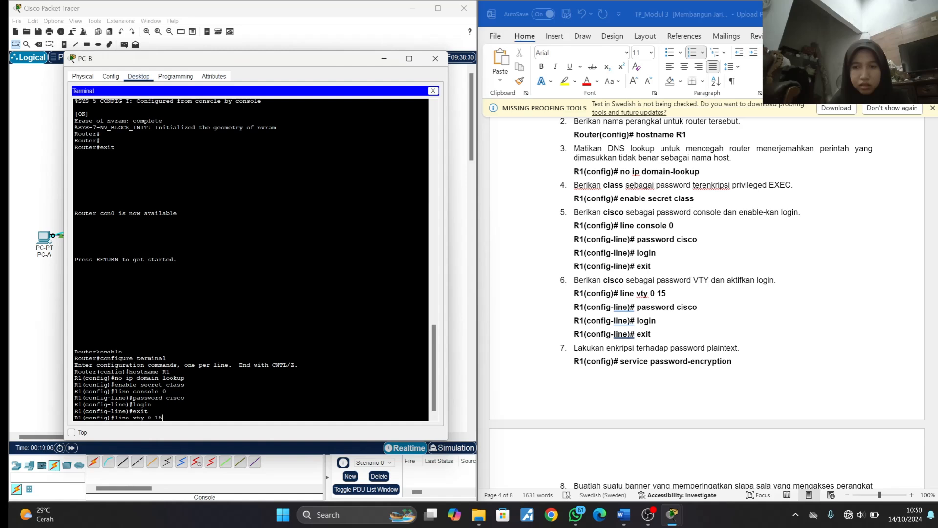
key(Return)
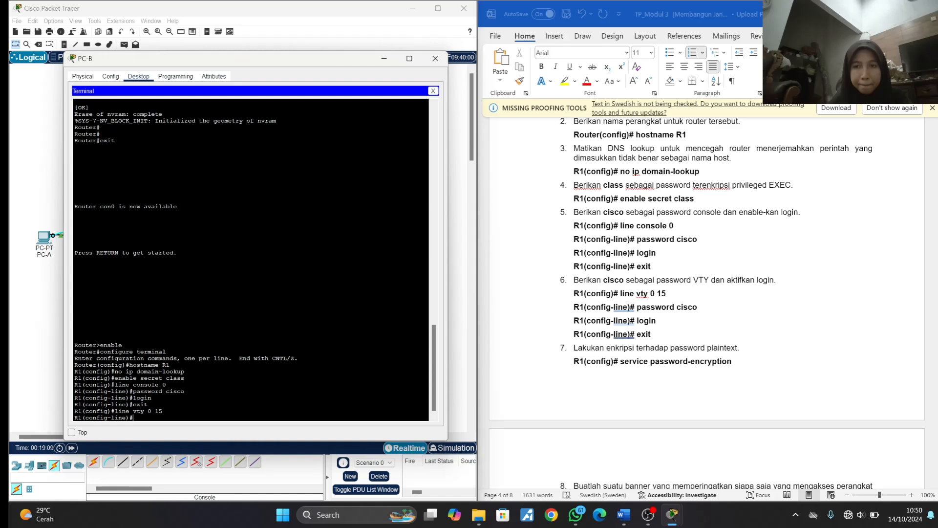
text(password cisco)
key(Return)
text(l)
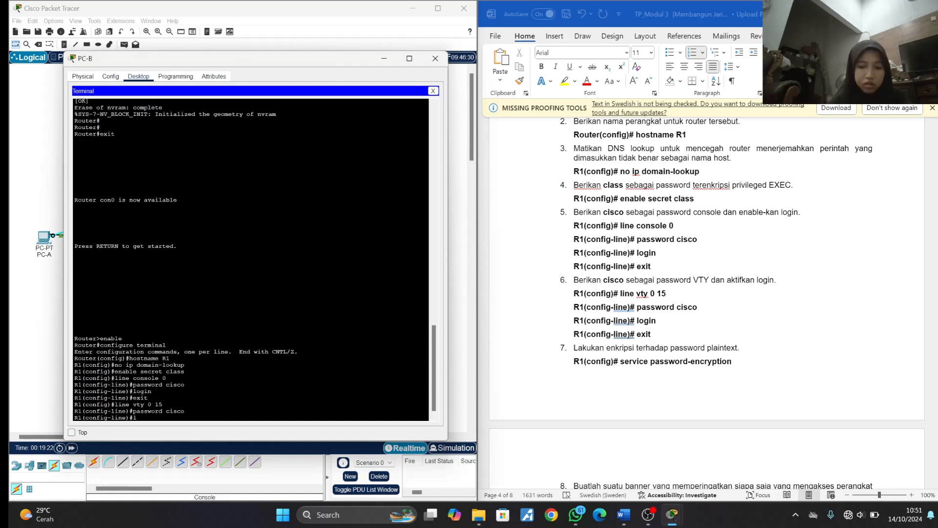
text(ogin)
key(Return)
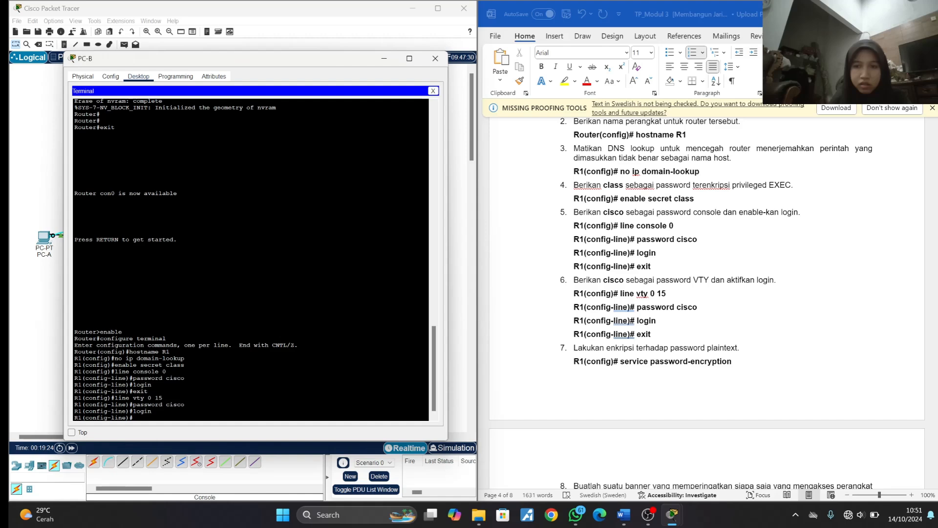
text(exit)
key(Return)
- Encrypt R1's plaintext passwords with the service password-encryption command, as in item 7 of Langkah 2
scroll(656, 284, down, 1)
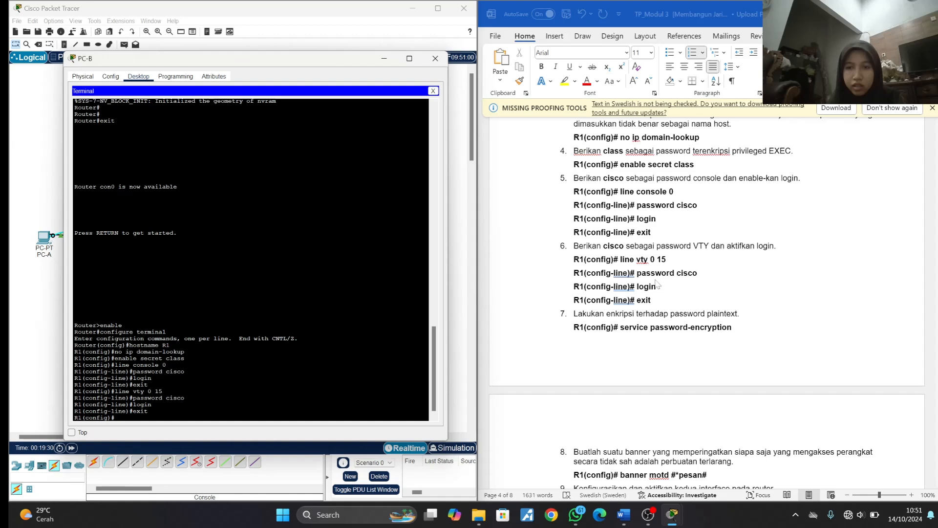
scroll(657, 284, down, 5)
text(servic)
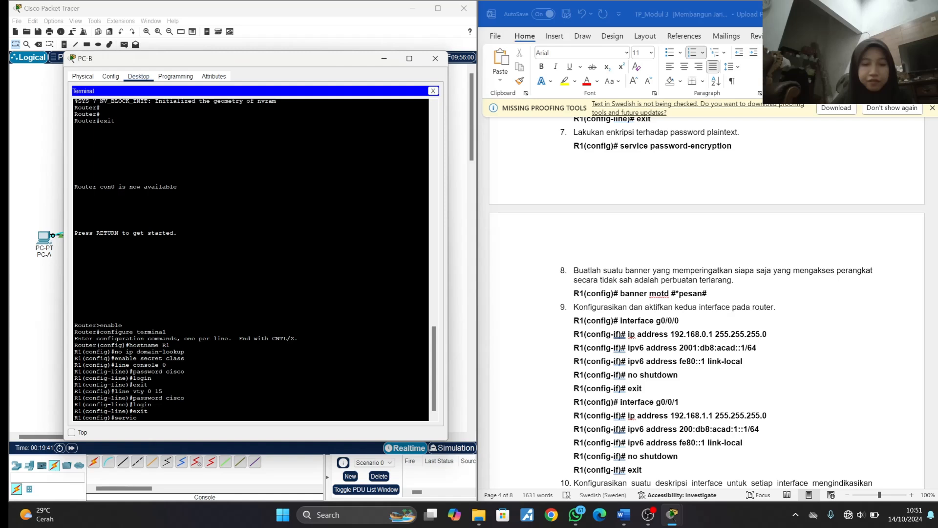
text(e password-encr)
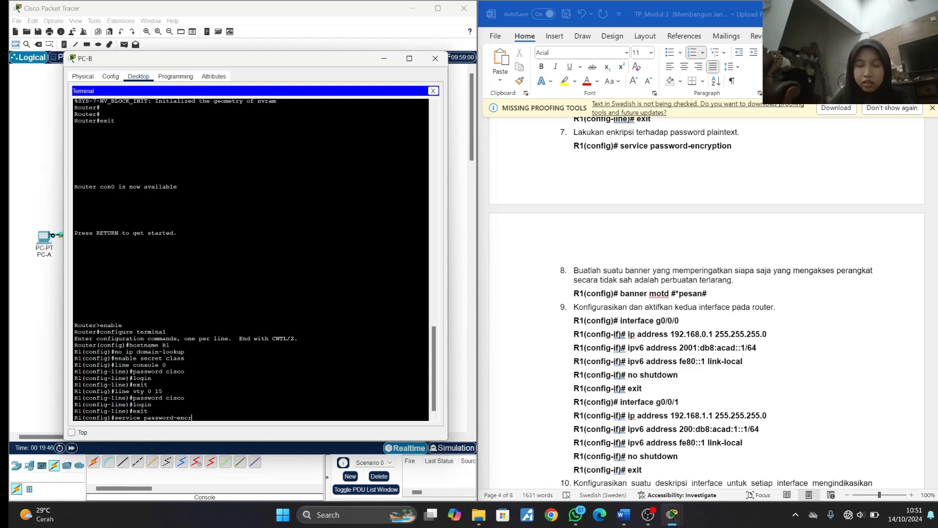
text(yption)
key(Return)
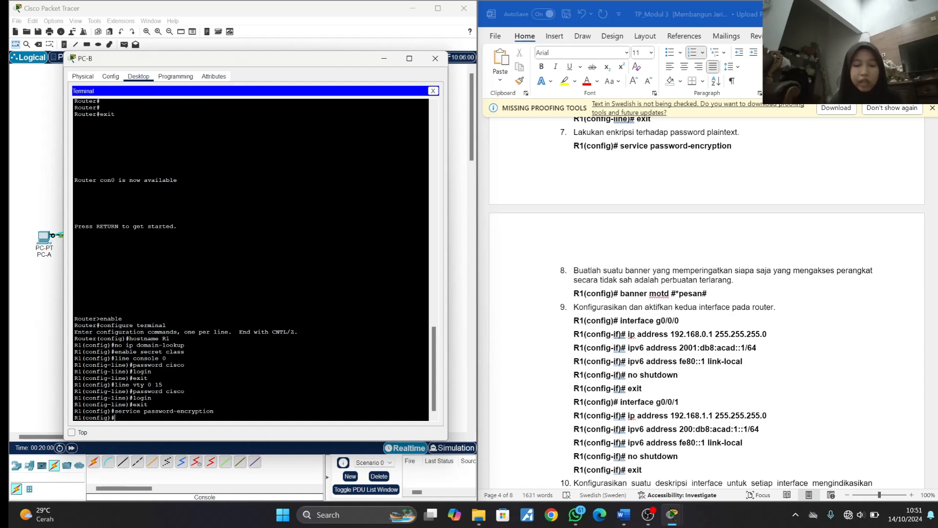
- Try to set R1's login warning with the command banner motd#Dilarang masuk, Harus login!#
text(banner mo)
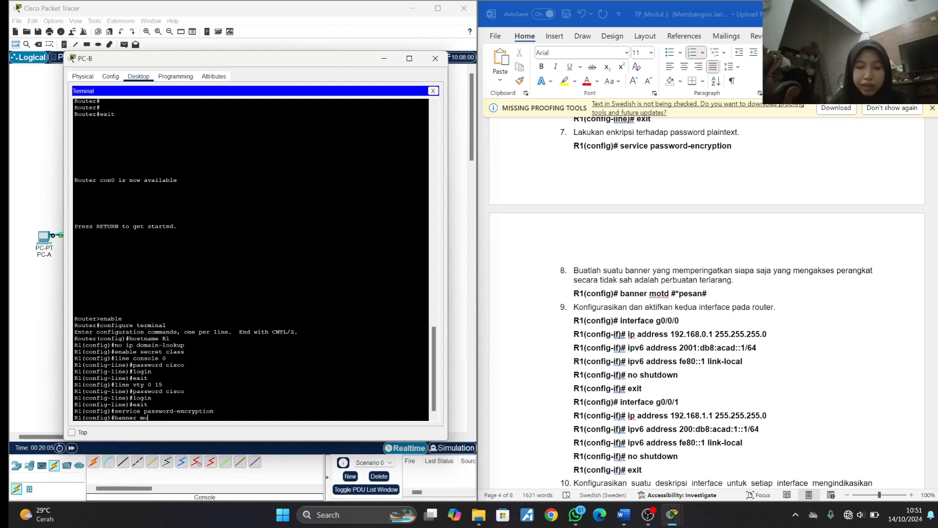
text(td#Dilarang masuk, Harus logi)
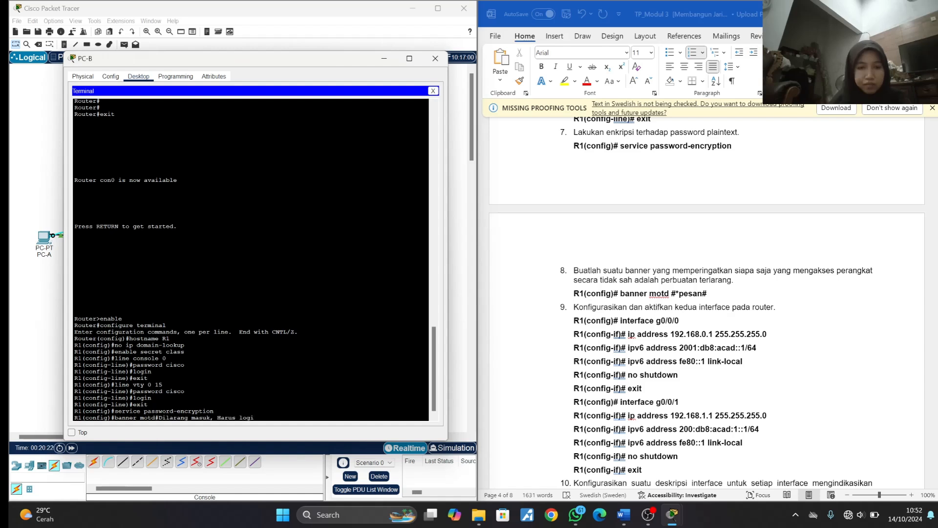
text(n)
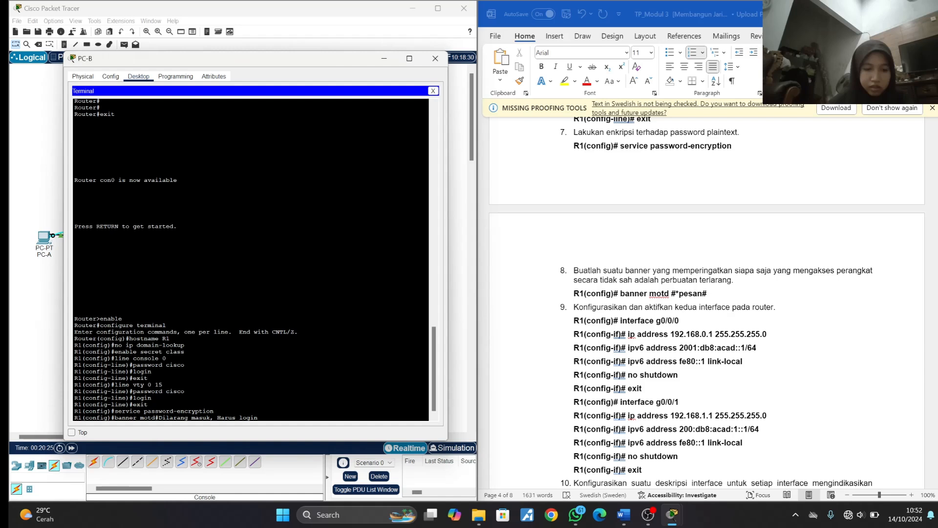
text(!#)
key(Return)
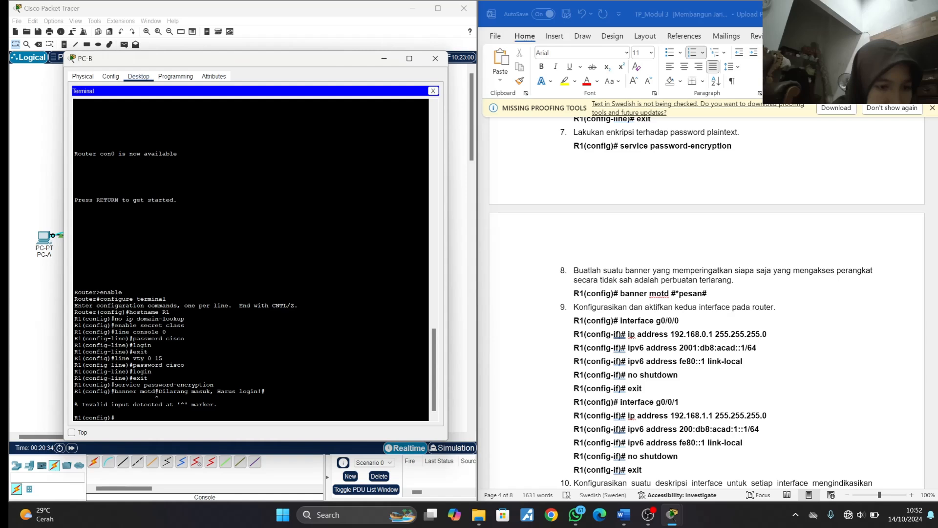
- Set R1's message-of-the-day banner to "Dilarang masuk, Harus login!" between # delimiters, with a space after motd
text(banner motd #Dilarang masuk)
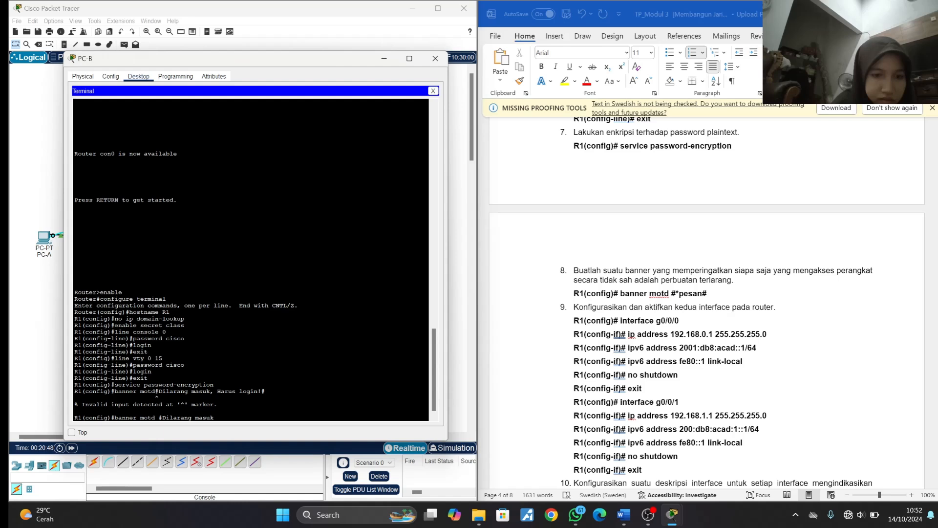
text(, Harus login!#)
key(Return)
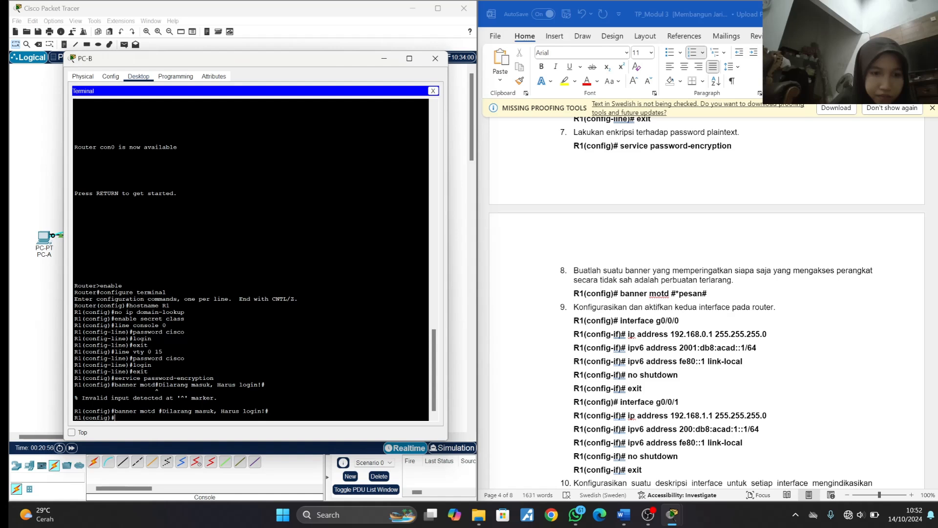
- Enter interface g0/0/0 on R1 and assign it IPv4 address 192.168.0.1 with mask 255.255.255.0
text(interface g0/0/0)
key(Return)
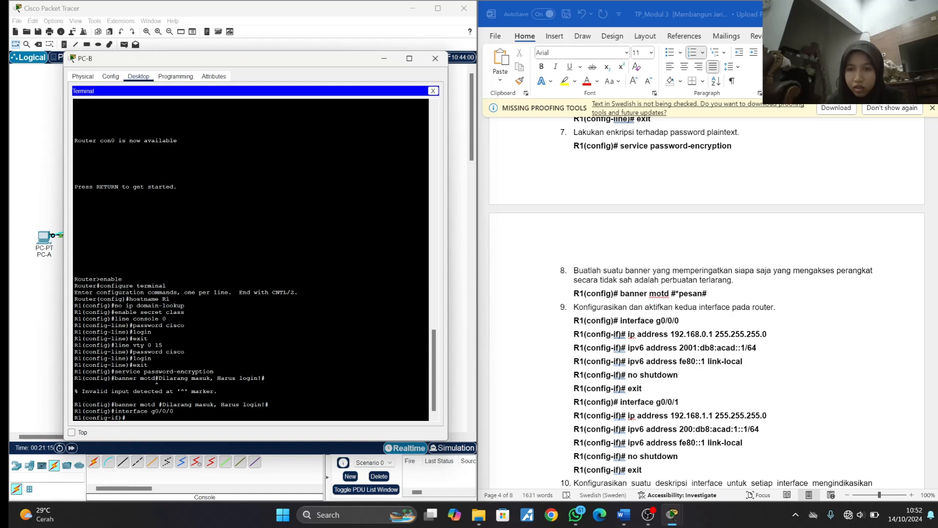
text(ip address 2)
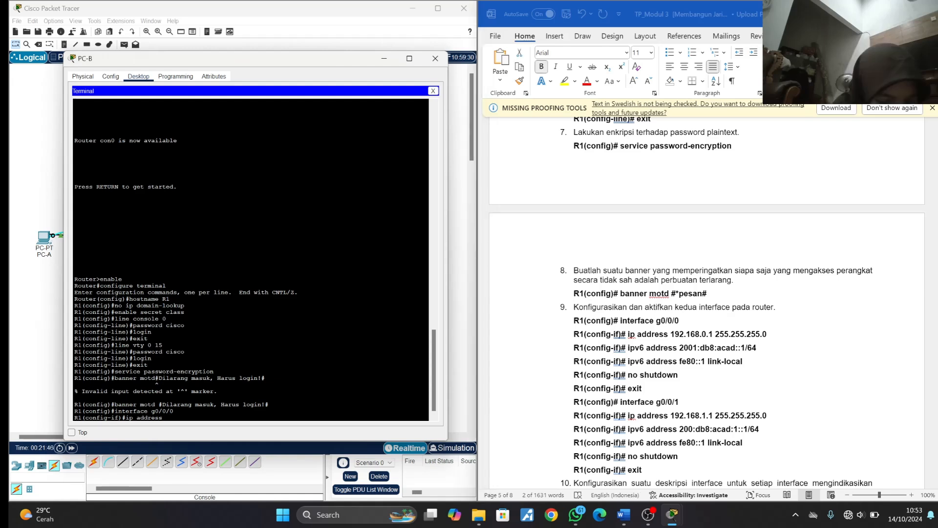
text(192.16)
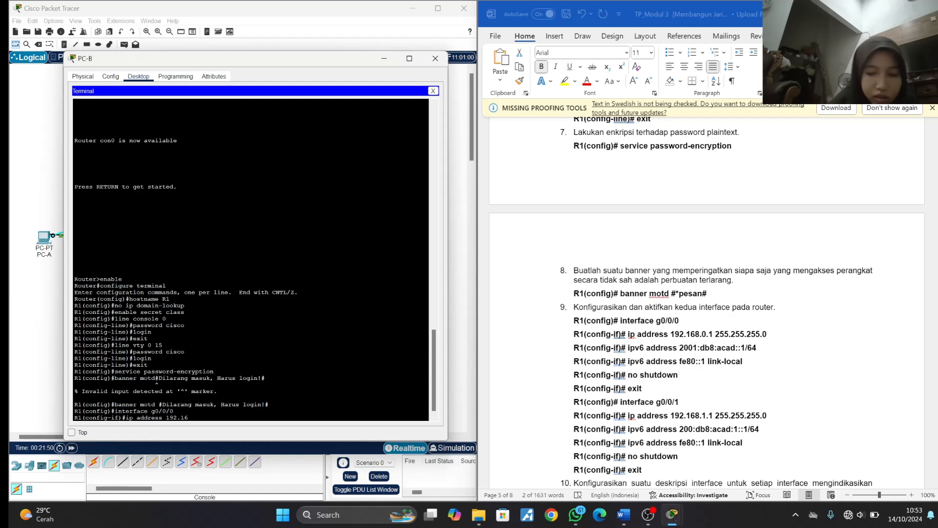
text(8.0.1 255.255.255.0)
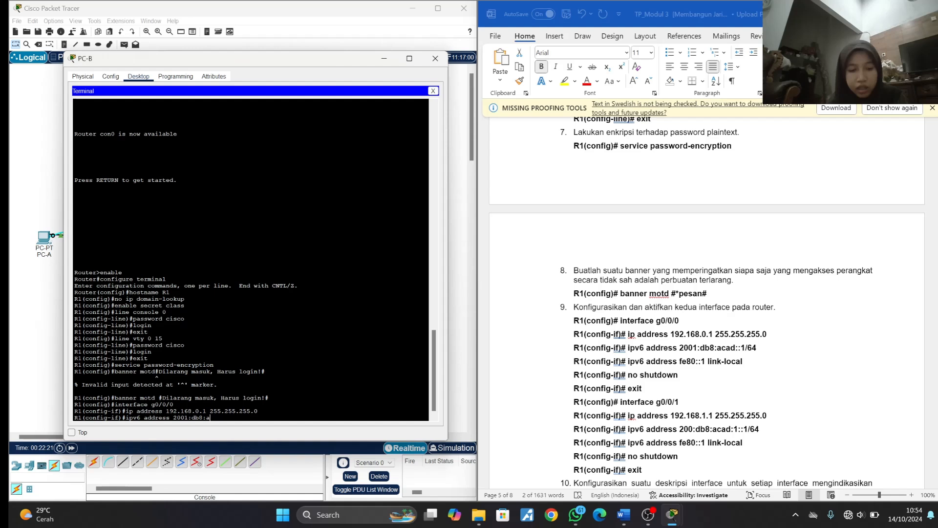
- Assign interface g0/0/0 the IPv6 address 2001:db8:acad::1/64 and the link-local address fe80::1
text(cad::1/64)
key(Return)
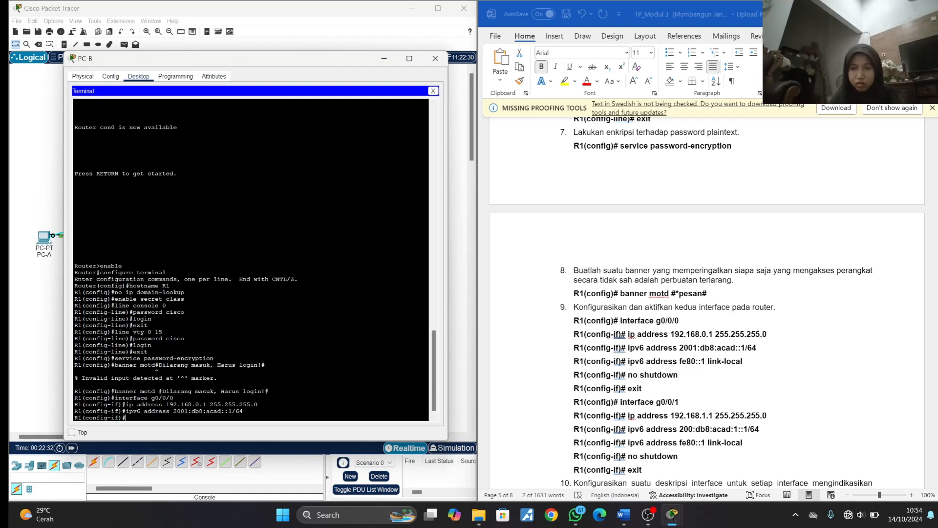
text(ipv6 address fe80::1 link-local)
key(Return)
- Activate interface g0/0/0 with no shutdown and exit its configuration
text(no )
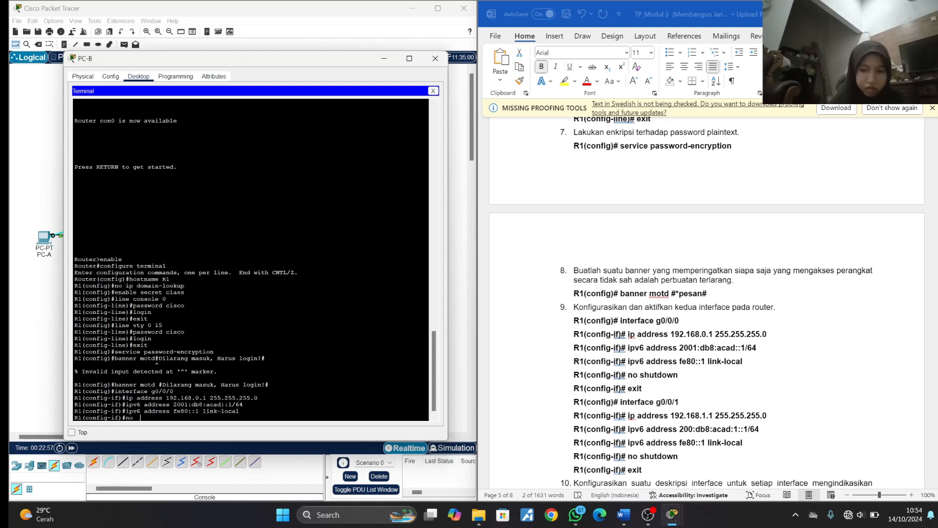
text(sh)
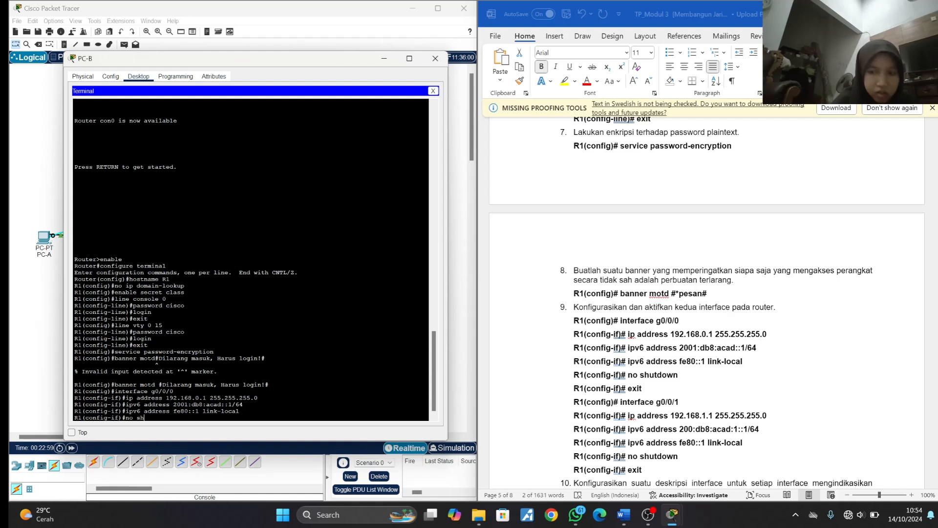
text(utdown)
key(Return)
text(exit)
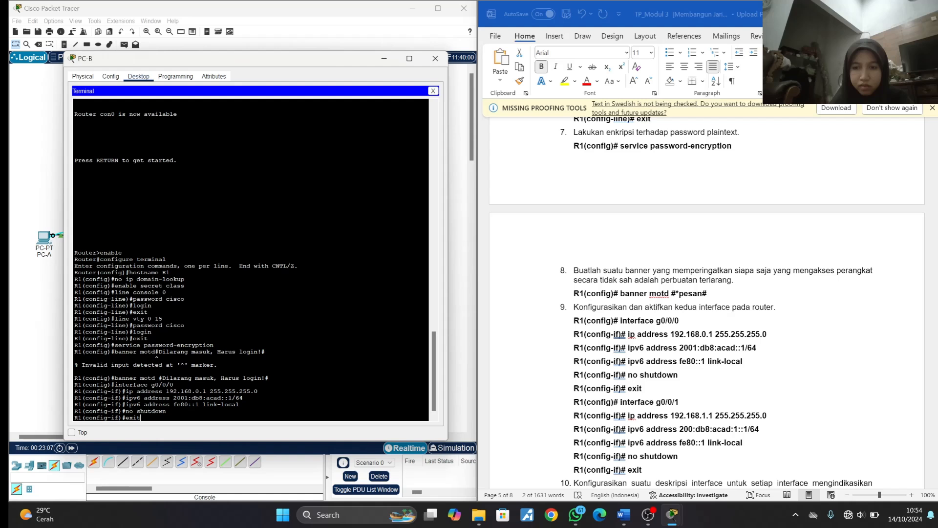
key(Return)
- Enter interface g0/0/1 and assign it IPv4 address 192.168.1.1 with mask 255.255.255.0
text(interface g0/0/1)
key(Return)
text(ip address 192.168.1.1 255.255)
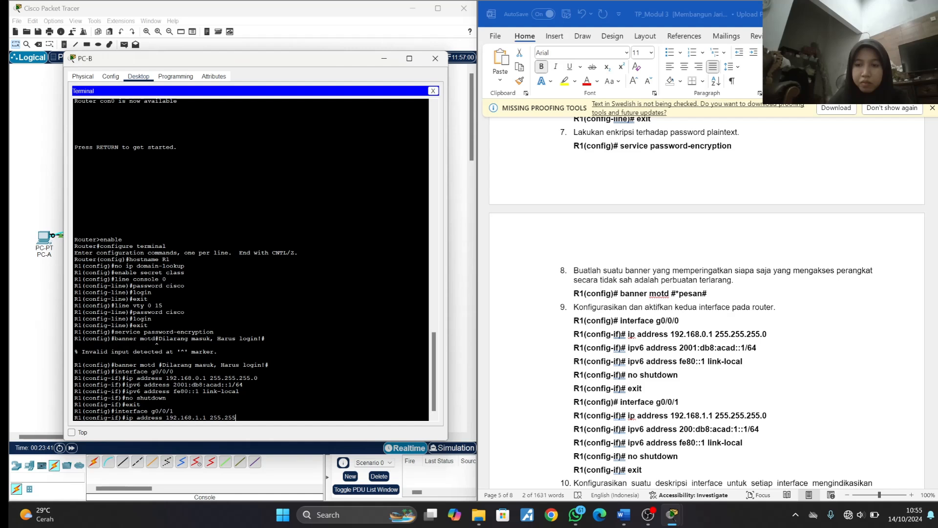
text(.255.0)
key(Return)
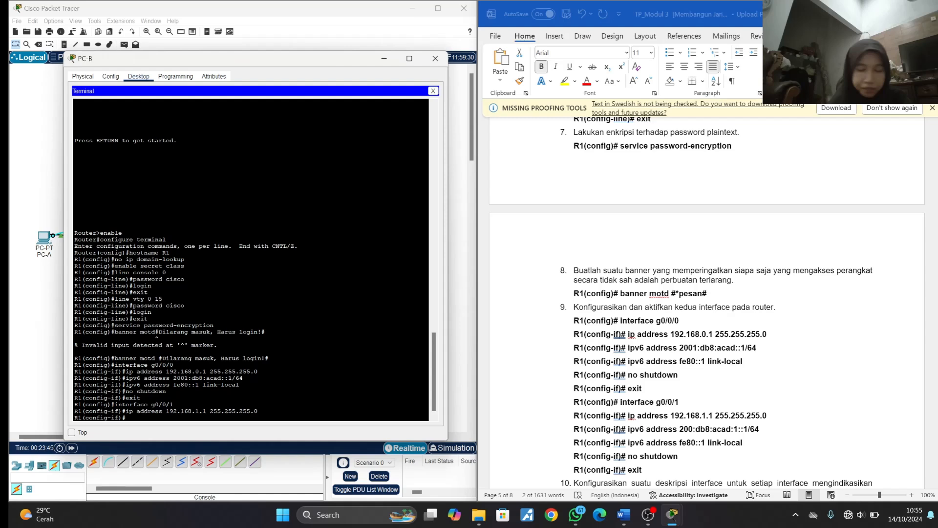
- Assign interface g0/0/1 the IPv6 addresses 200:db8:acad:1::1/64 and fe80::1 link-local, and activate it with no shutdown
scroll(707, 293, down, 5)
text(ipv6 address 200:db8:acad:1::1/64)
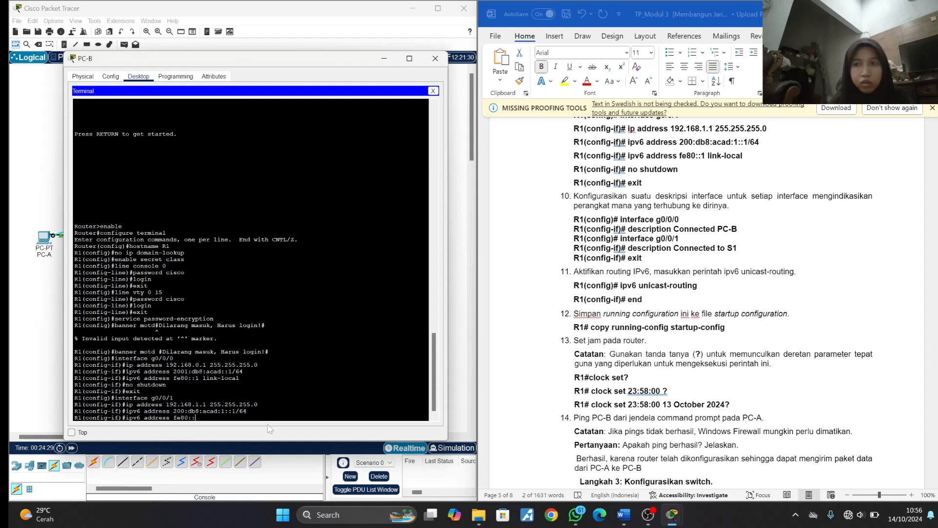
text(1 link-local)
key(Return)
text(nno shutdown)
key(Return)
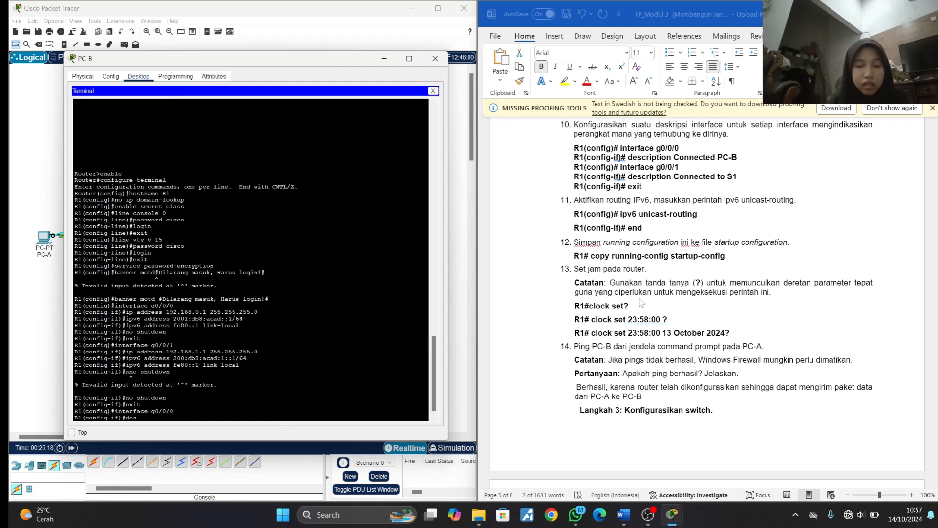
- Add the description "Connected PC-B" to interface g0/0/0 and "Connected S1" to interface g0/0/1
text(cripti)
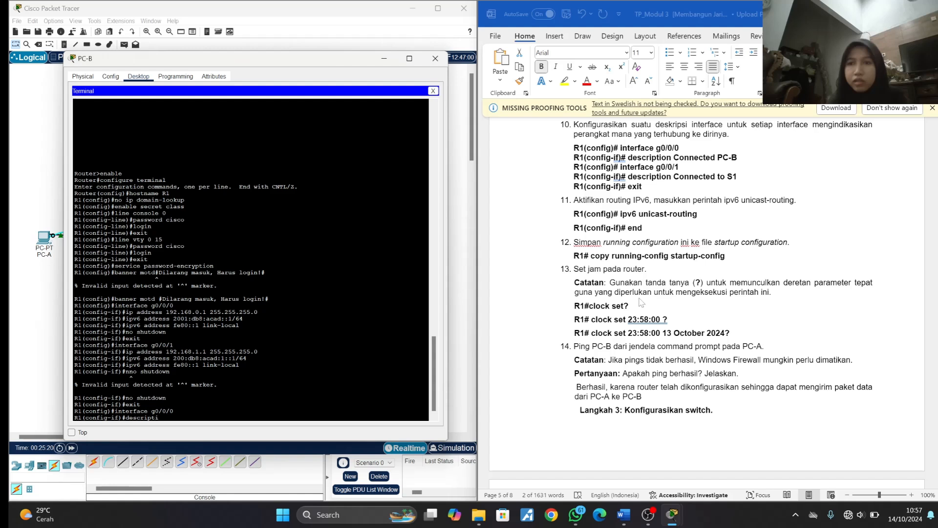
text(on Connected PC-B)
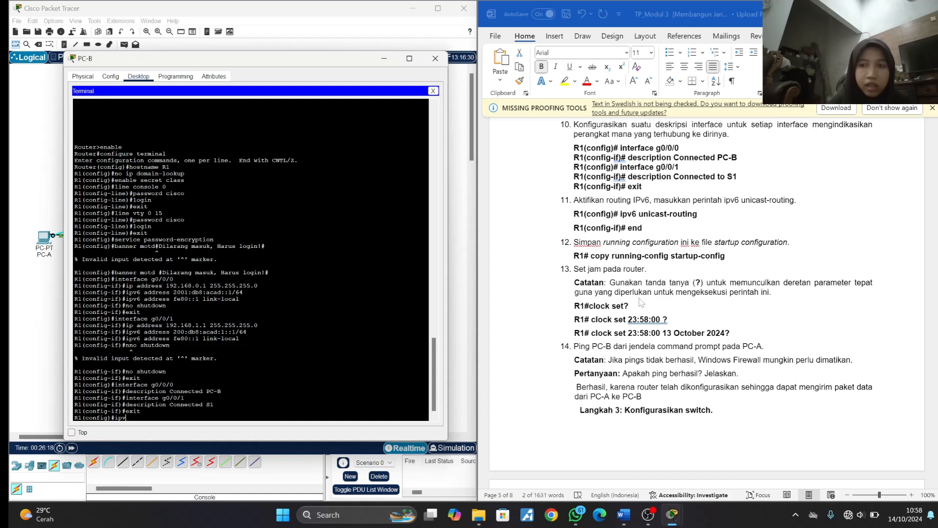
- Enable IPv6 routing on R1 with ipv6 unicast-routing and return to privileged EXEC mode with end
text(6 unicast-routi)
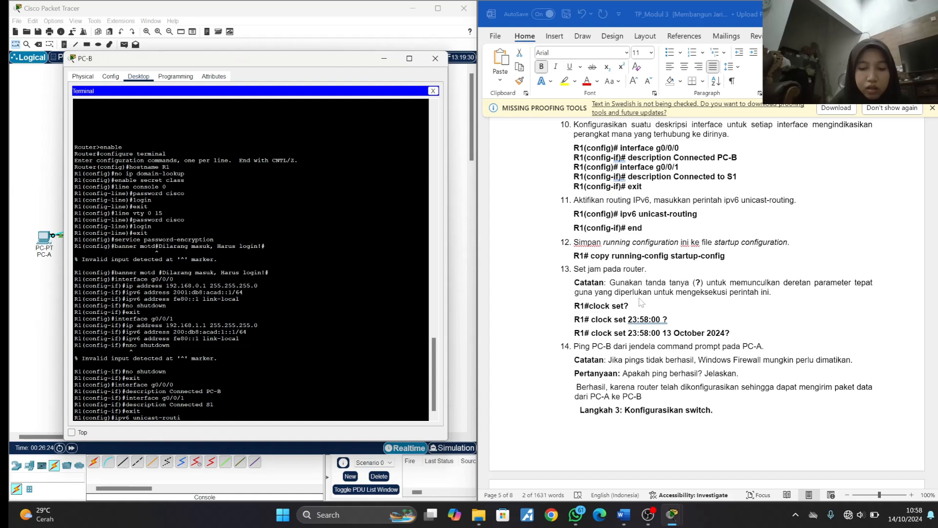
text(ng)
key(Return)
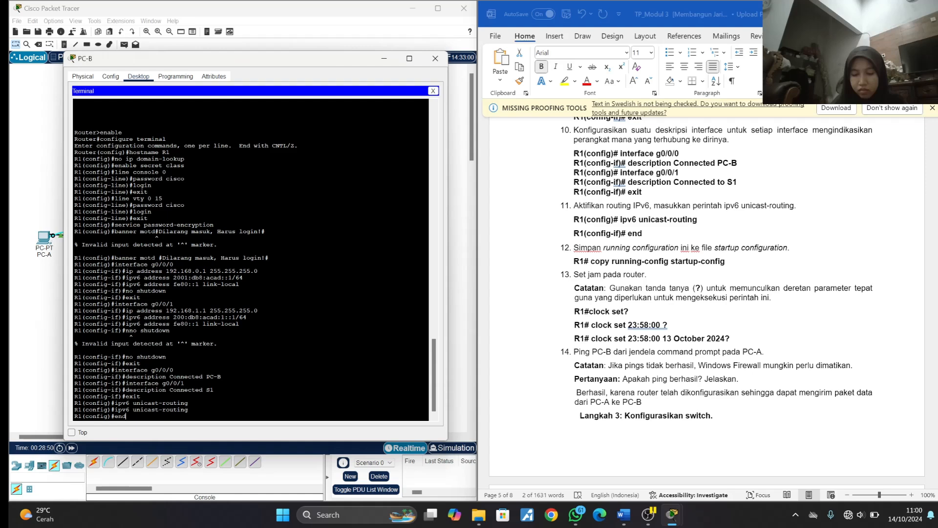
key(Return)
- Save R1's running configuration to startup-config, as in item 12 of the module
scroll(696, 228, down, 1)
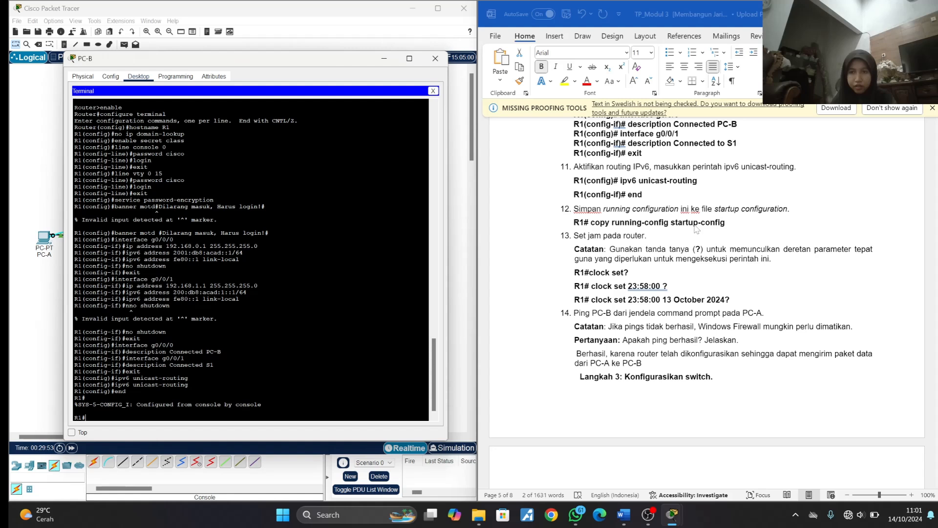
text(copy running-config startuo-config)
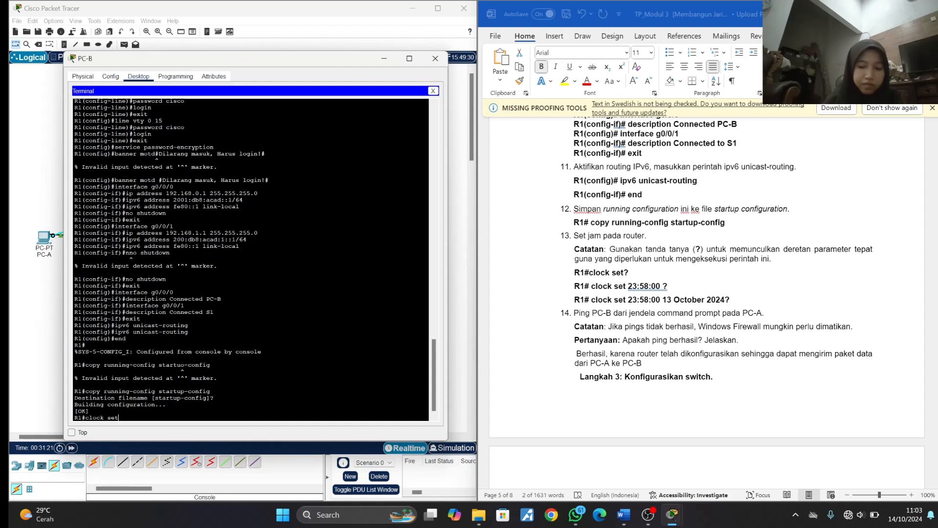
- Query the clock set parameters on R1 with ?, giving the time 11:03:00
text(? 11:)
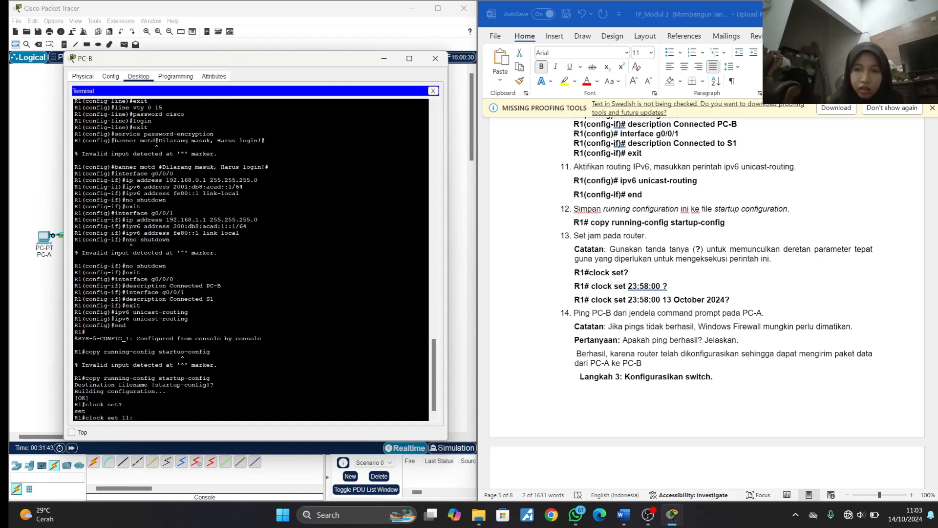
text(03:00?)
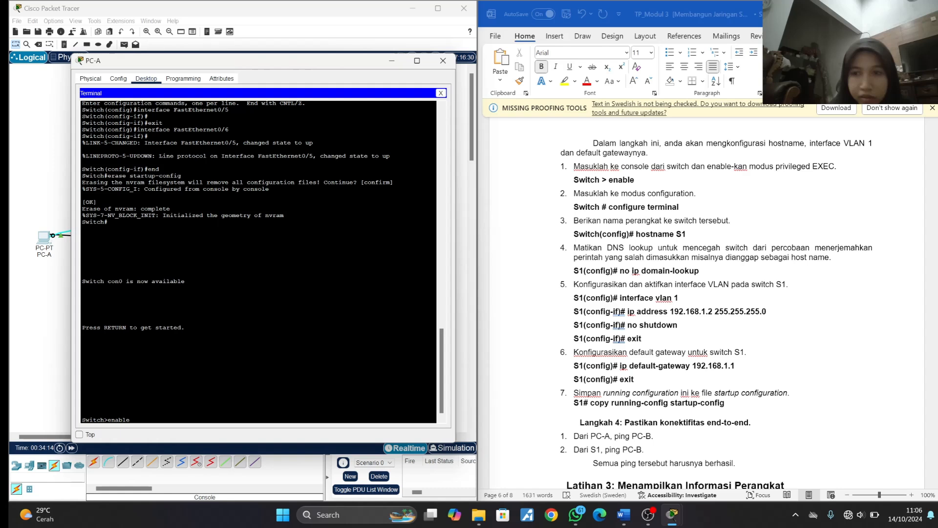
- Enter privileged EXEC mode on the switch from PC-A's terminal and issue configure terminal
key(Return)
text(configure terminal)
mouse_move(645, 522)
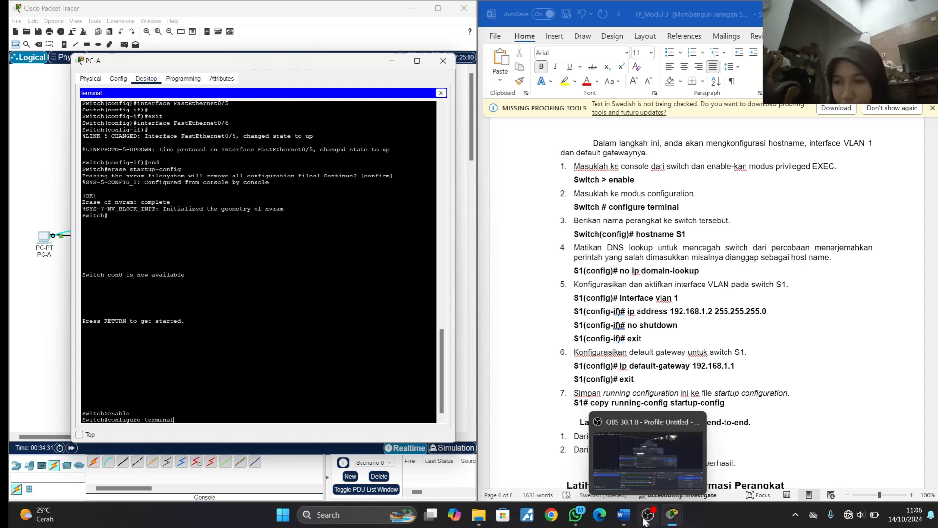